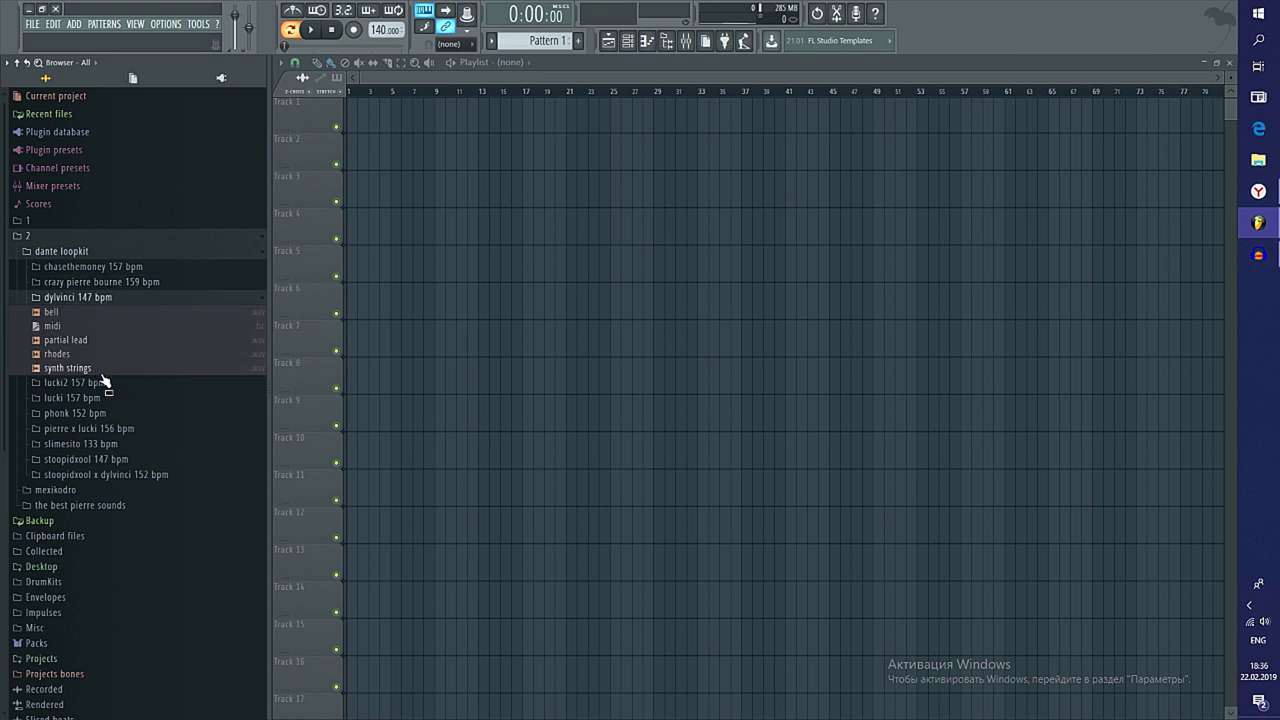
# Examine the contents of the dante loopkit subfolders, from lucki2 157 bpm down to stoopidxool x dylvinci 152 bpm
pyautogui.click(103, 384)
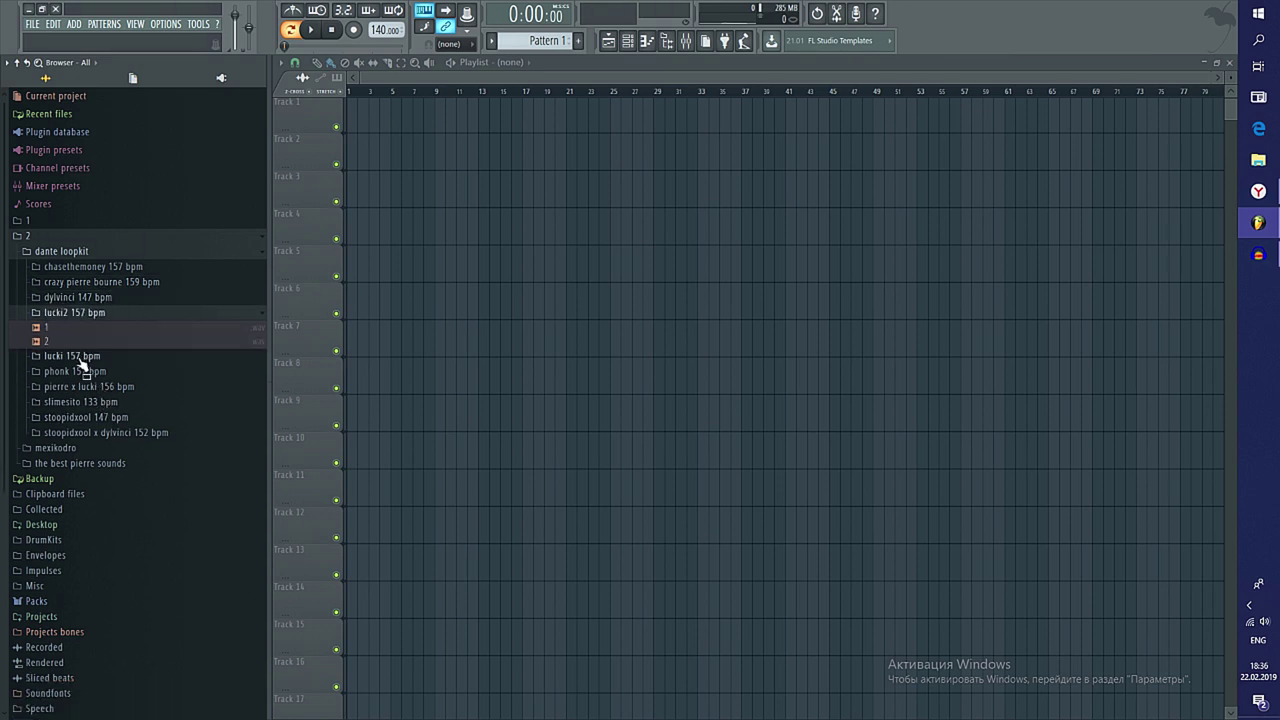
pyautogui.click(80, 358)
pyautogui.click(84, 375)
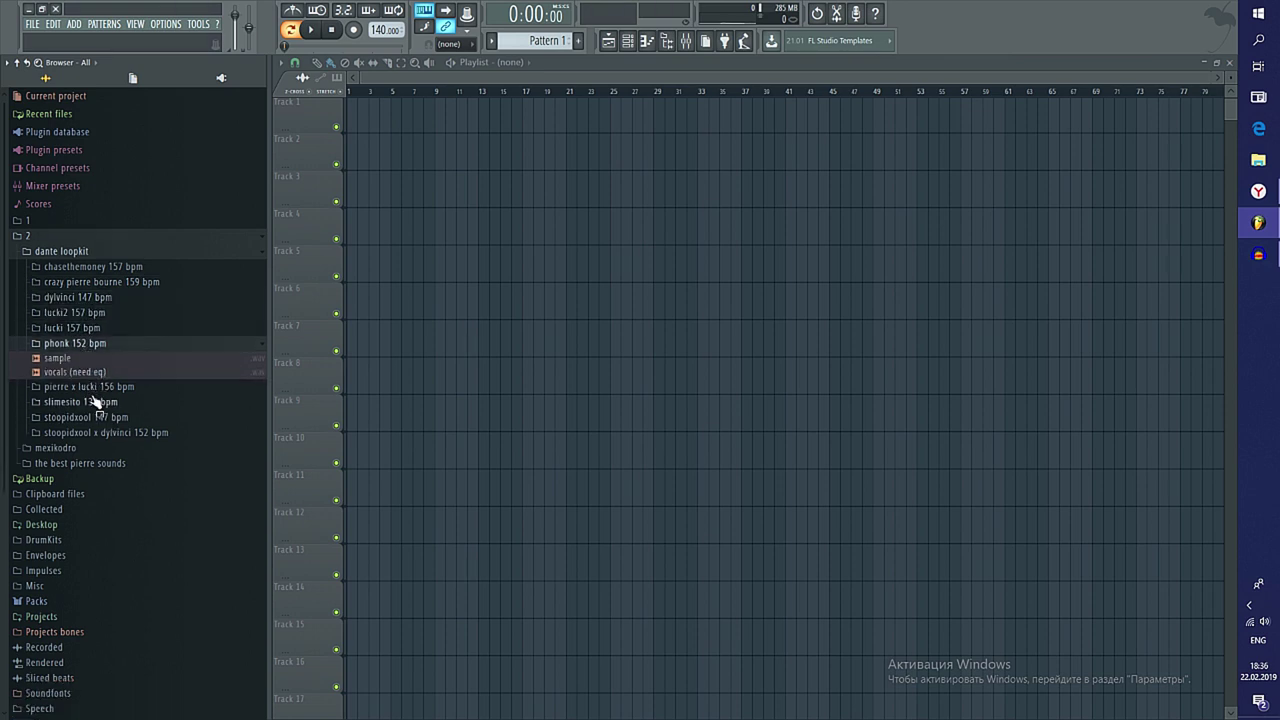
pyautogui.click(93, 389)
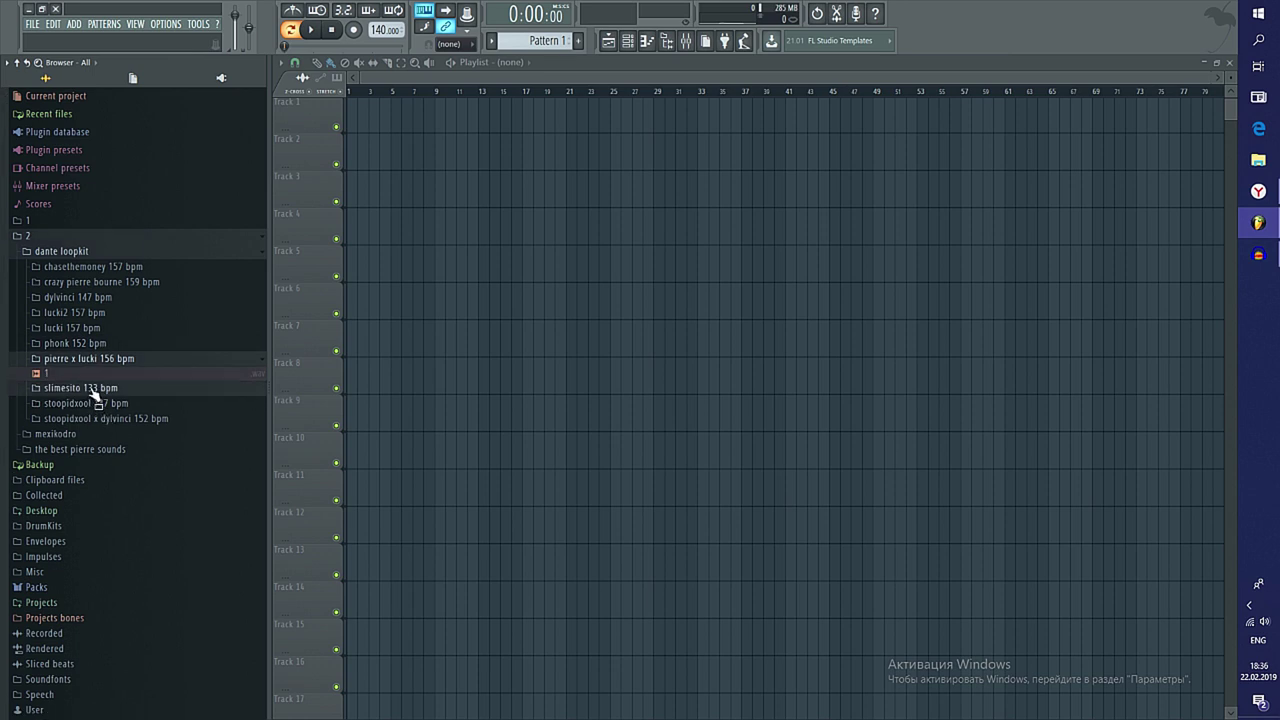
pyautogui.click(96, 389)
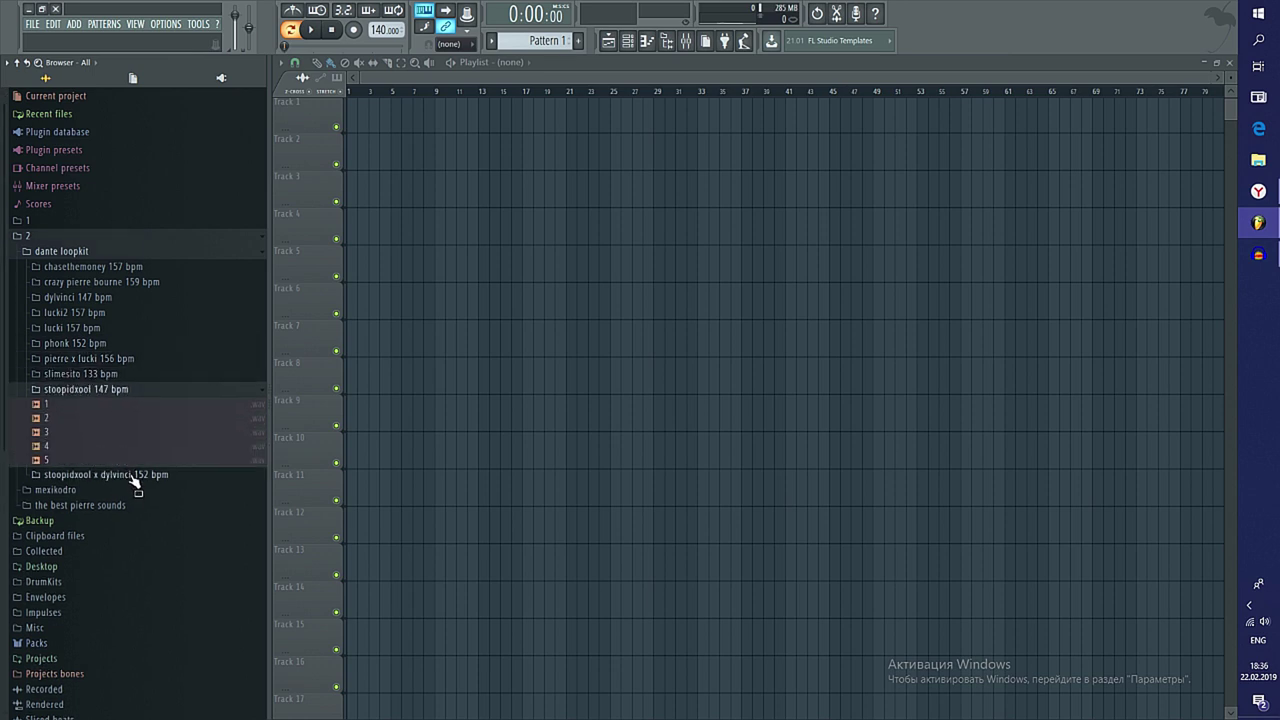
pyautogui.click(135, 476)
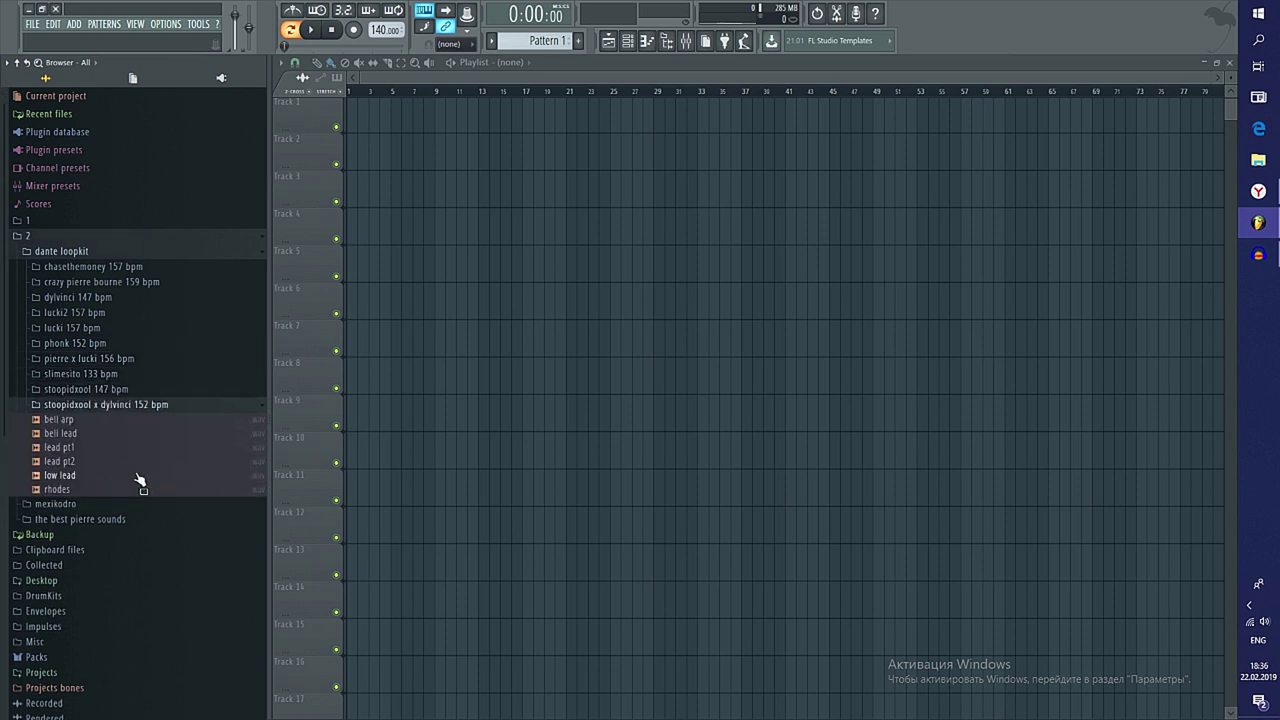
# Place the loops 1 and lead from crazy pierre bourne 159 bpm on Tracks 1 and 2, and set the tempo to 159 BPM
pyautogui.click(152, 283)
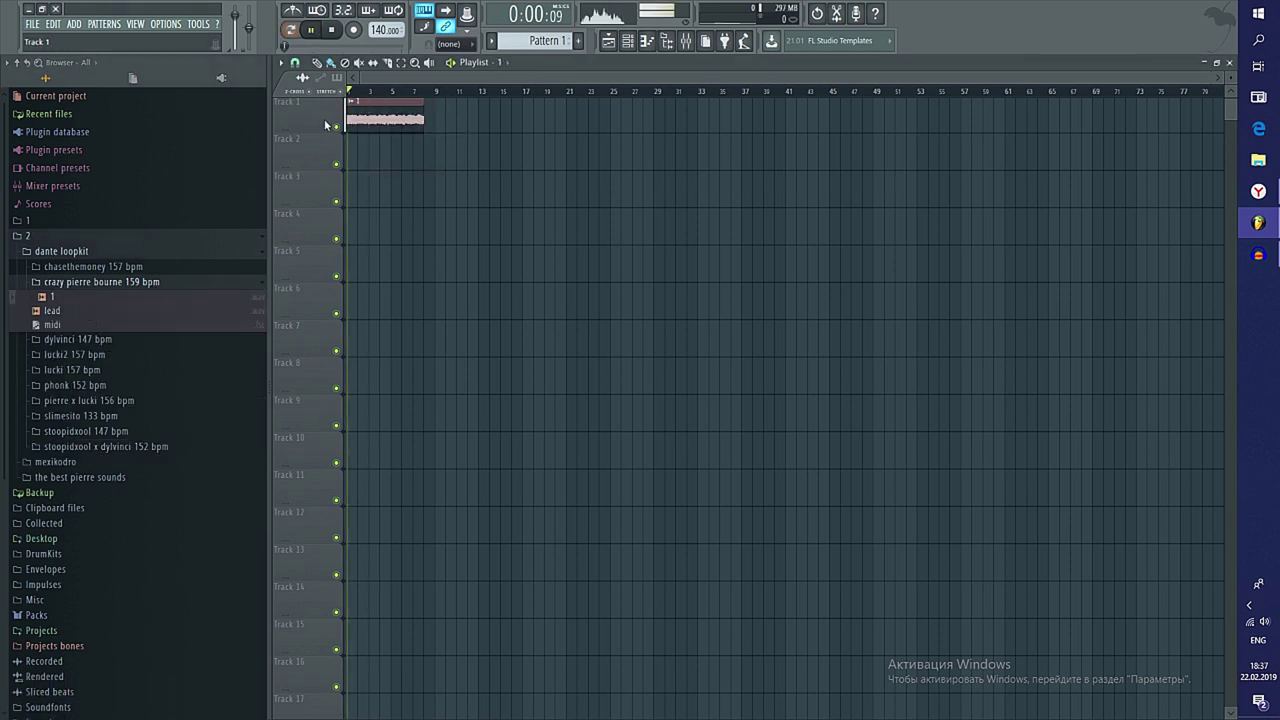
pyautogui.moveTo(360, 150); pyautogui.dragTo(360, 148)
pyautogui.moveTo(385, 29); pyautogui.dragTo(385, 21)
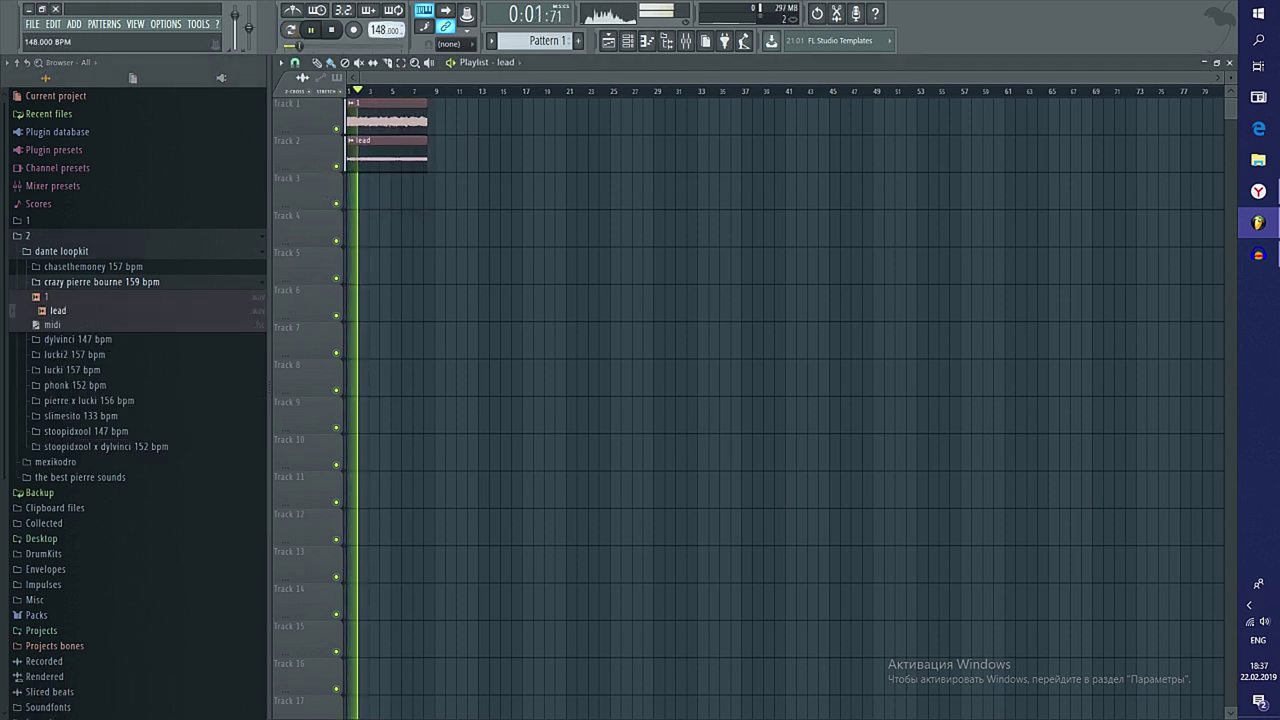
# Trim both loop clips on Tracks 1 and 2 so they end exactly at bar 9
pyautogui.scroll(5, 717, 180)
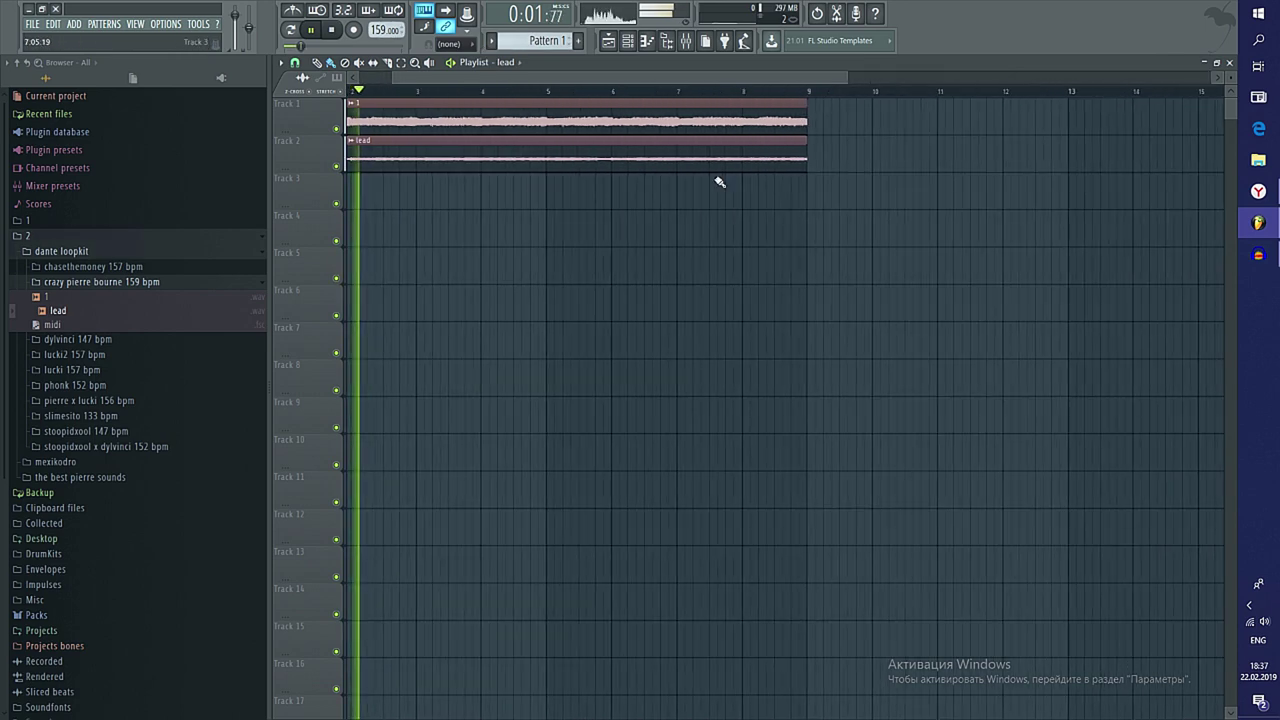
pyautogui.scroll(-1, 930, 157)
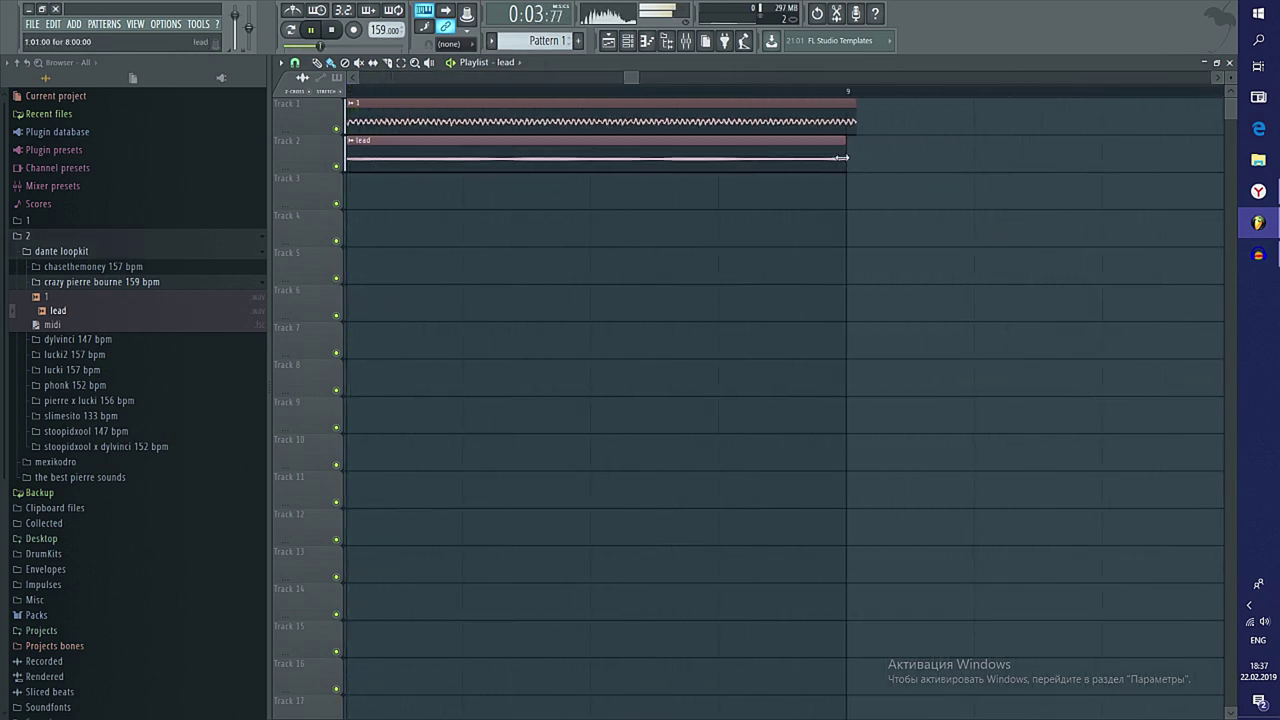
pyautogui.moveTo(856, 124); pyautogui.dragTo(851, 125)
pyautogui.scroll(-3, 703, 351)
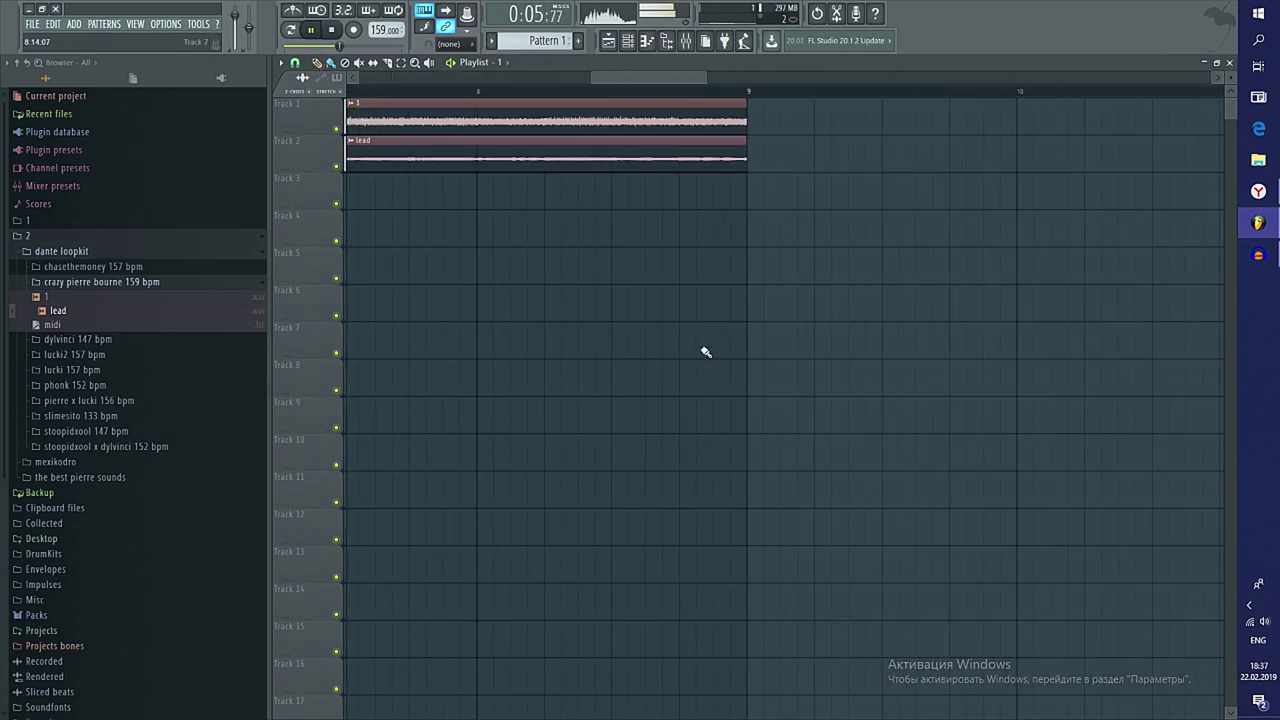
# Show the Unsorted channels in the channel rack and load snare4 from the best pierre sounds into the Sampler channel
pyautogui.click(392, 232)
pyautogui.moveTo(392, 233); pyautogui.dragTo(642, 226)
pyautogui.doubleClick(623, 230)
pyautogui.click(412, 206)
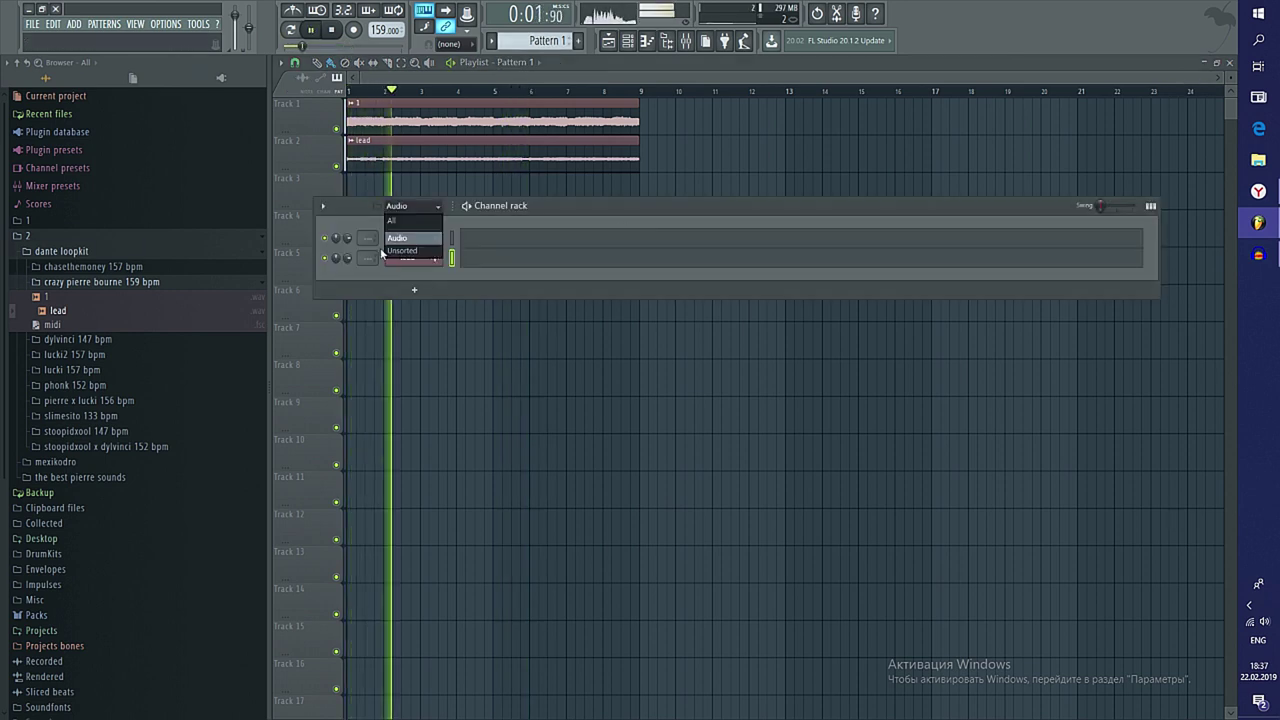
pyautogui.click(398, 251)
pyautogui.click(72, 477)
pyautogui.scroll(-3, 86, 491)
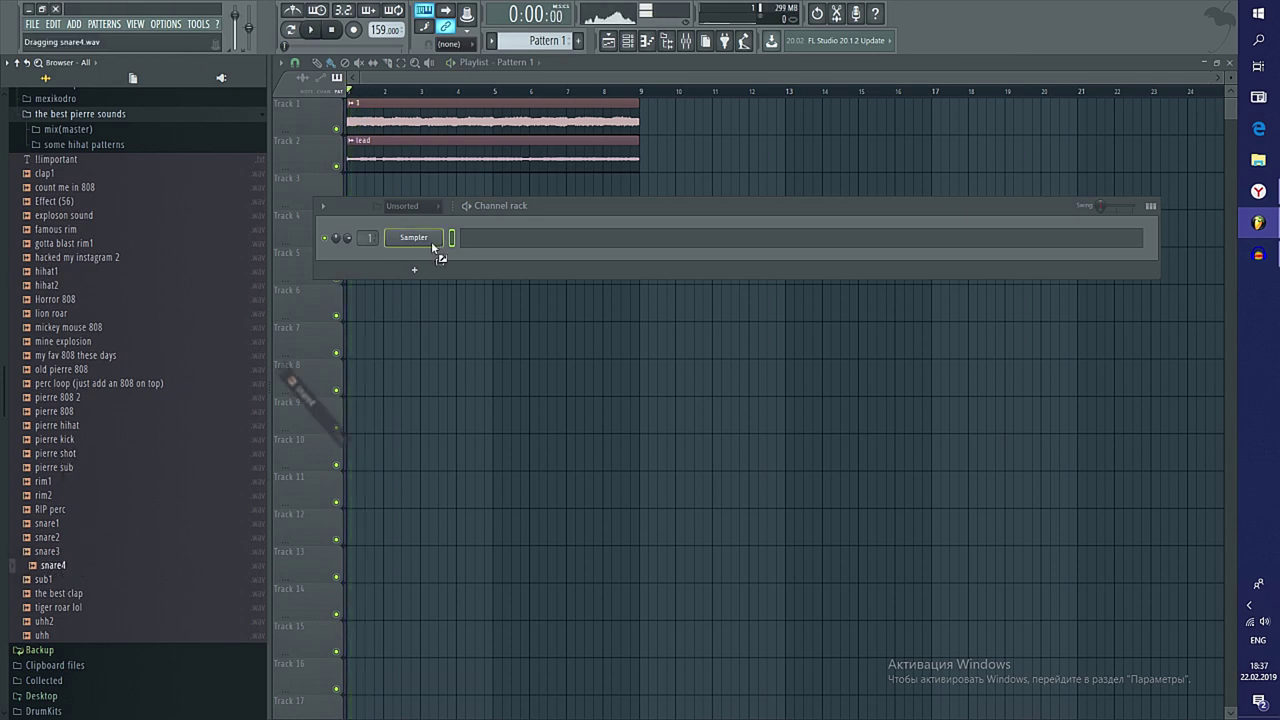
pyautogui.moveTo(433, 247); pyautogui.dragTo(430, 243)
# Draw a one-bar C5 note for snare4 starting halfway through bar 1, removing the misplaced lower note
pyautogui.press('F7')
pyautogui.moveTo(498, 482); pyautogui.dragTo(751, 265)
pyautogui.scroll(-2, 736, 286)
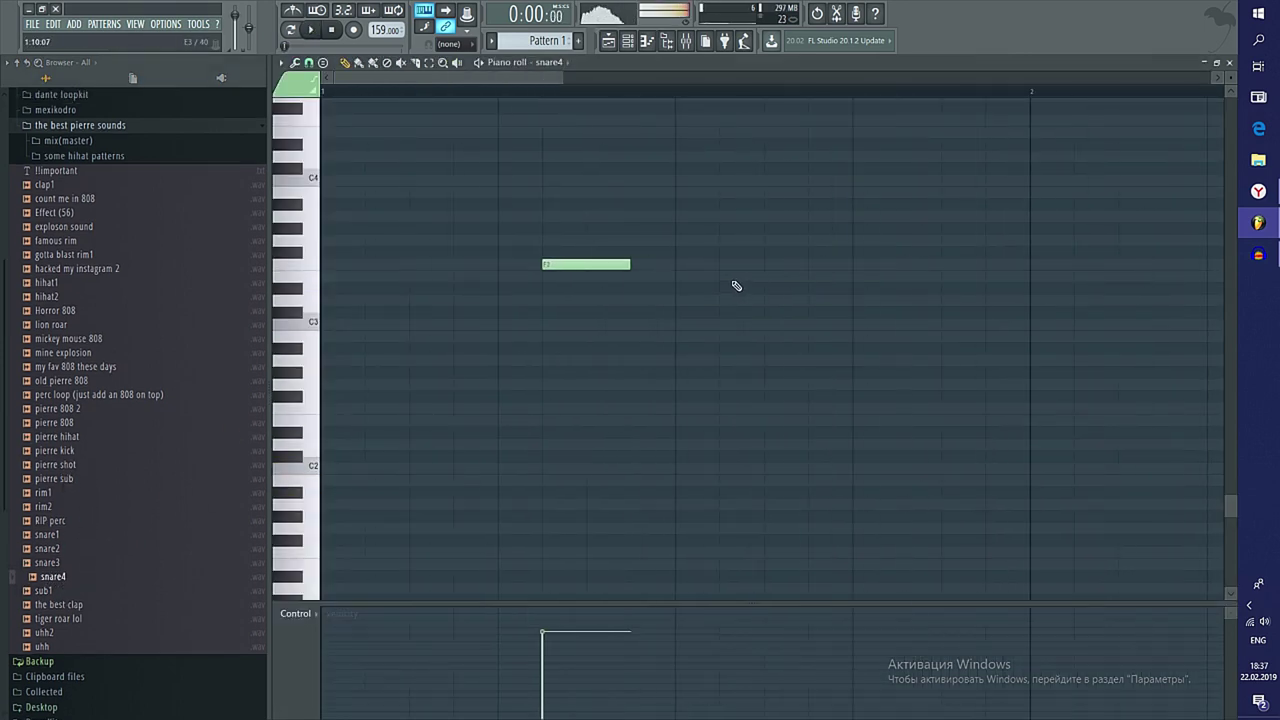
pyautogui.scroll(-2, 736, 286)
pyautogui.rightClick(492, 264)
pyautogui.scroll(3, 520, 235)
pyautogui.scroll(-1, 520, 251)
pyautogui.moveTo(472, 200); pyautogui.dragTo(748, 218)
# Repeat the snare note once per bar through bar 8, discard the note lengths, and delete the extra note in bar 9
pyautogui.hotkey('ctrl', 'b')
pyautogui.scroll(-3, 584, 300)
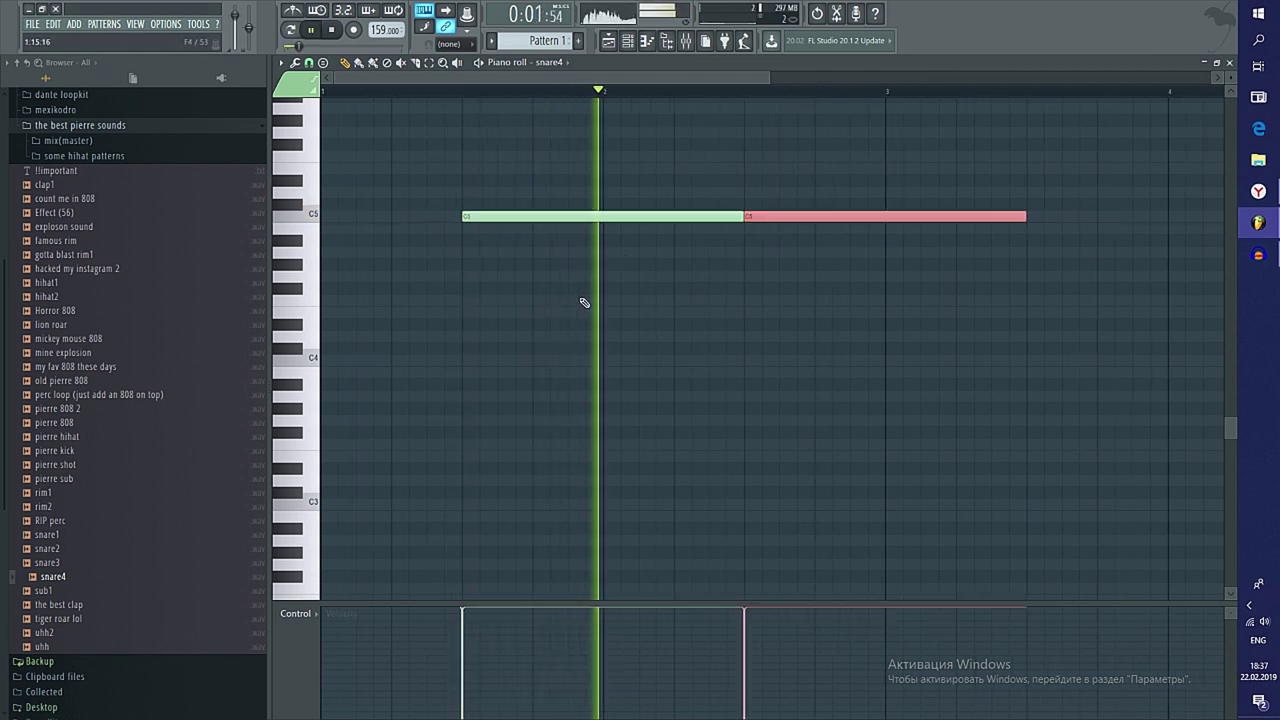
pyautogui.hotkey('ctrl', 'b')
pyautogui.moveTo(820, 177); pyautogui.dragTo(372, 269)
pyautogui.hotkey('ctrl', 'b')
pyautogui.scroll(-2, 540, 294)
pyautogui.hotkey('ctrl', 'b')
pyautogui.hotkey('ctrl', 'd')
pyautogui.hotkey('shift', 'd')
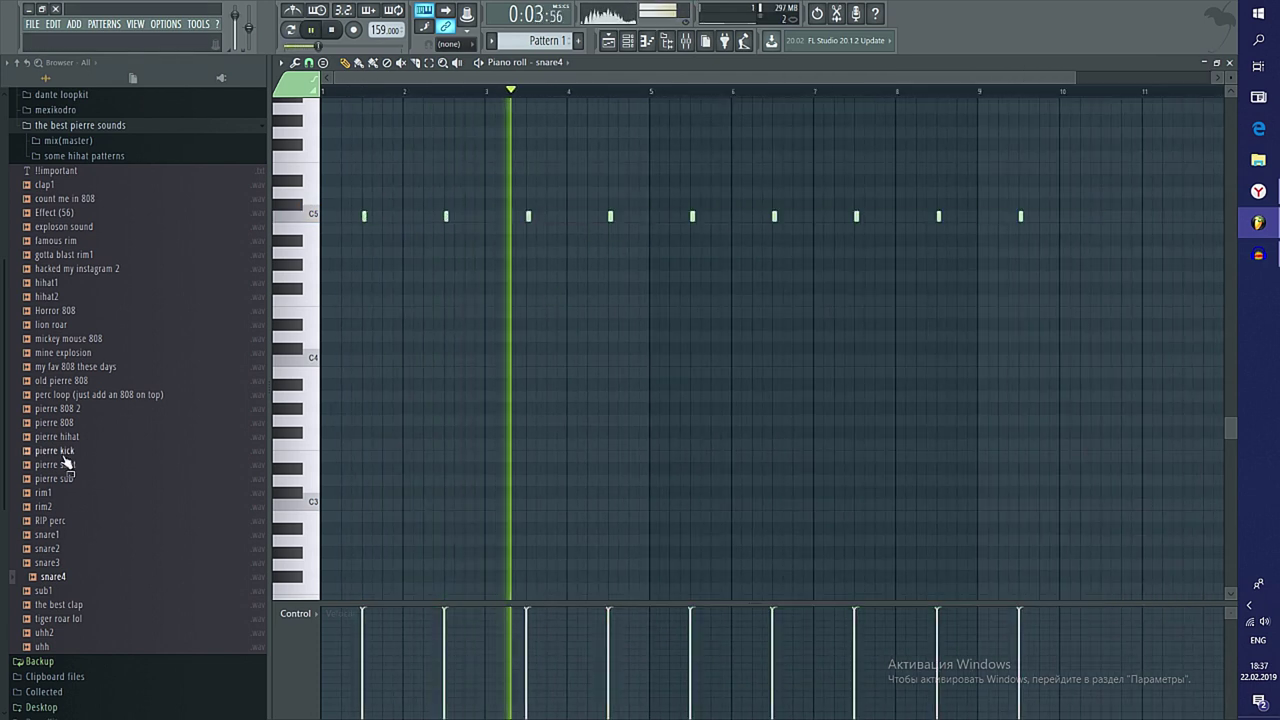
pyautogui.rightClick(1020, 216)
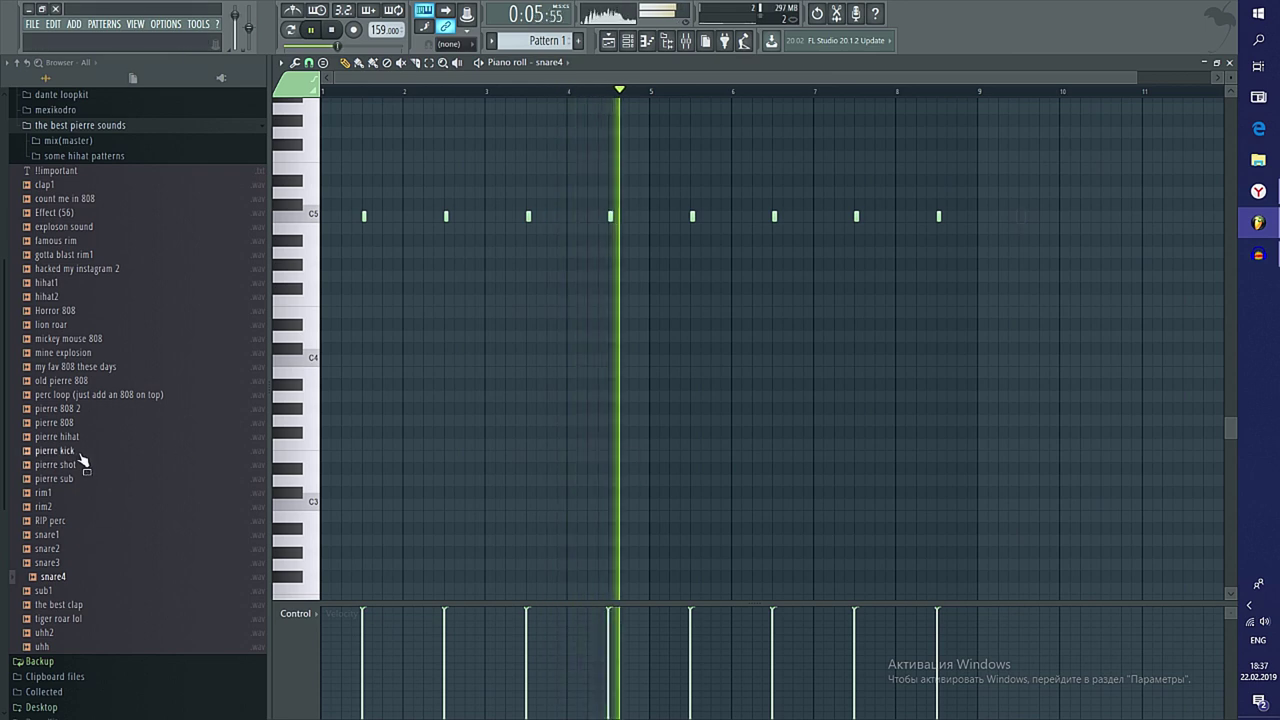
# Replace the snare4 sample with the best clap and add hihat1 as a new channel
pyautogui.moveTo(92, 608); pyautogui.dragTo(583, 360)
pyautogui.press('F7')
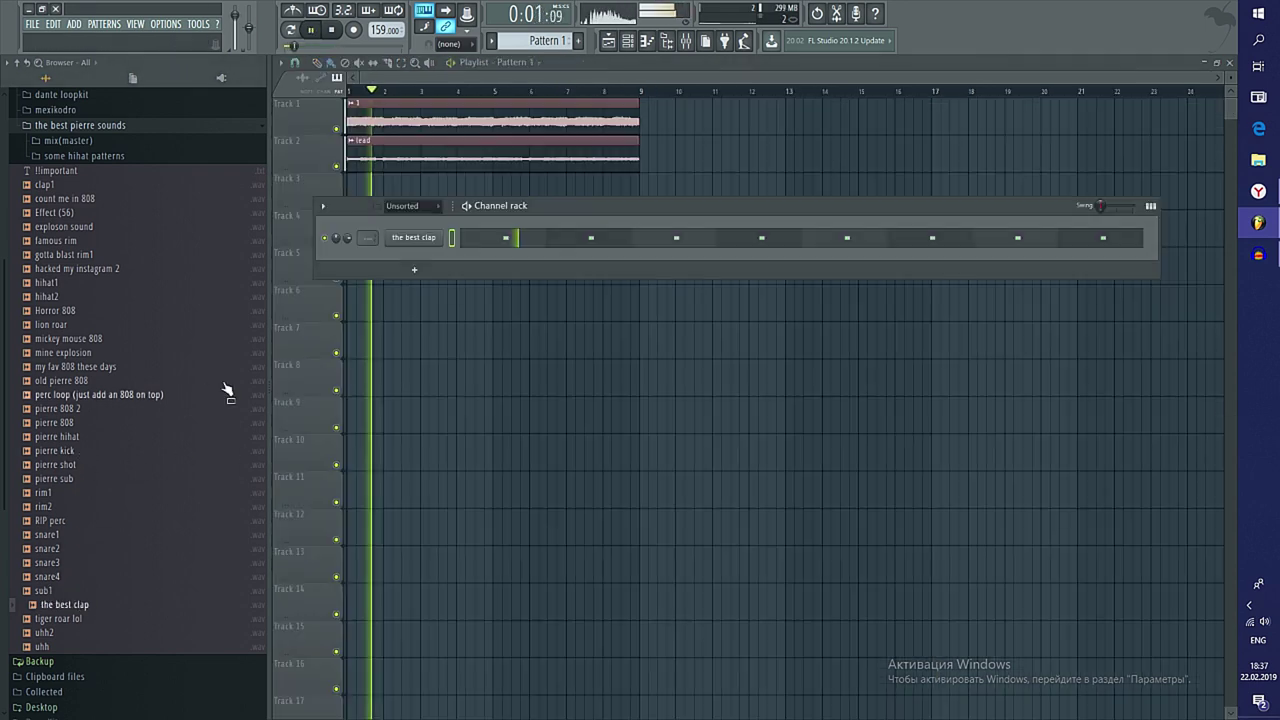
pyautogui.moveTo(50, 282); pyautogui.dragTo(430, 258)
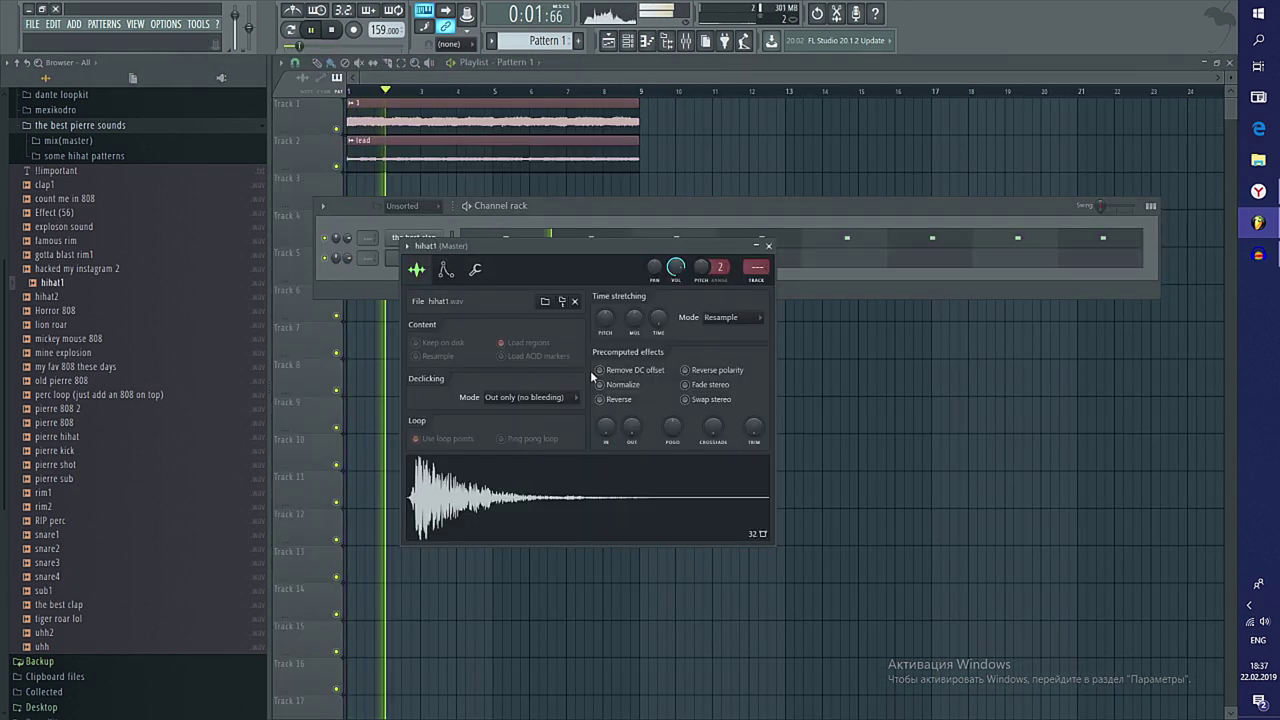
pyautogui.press('Escape')
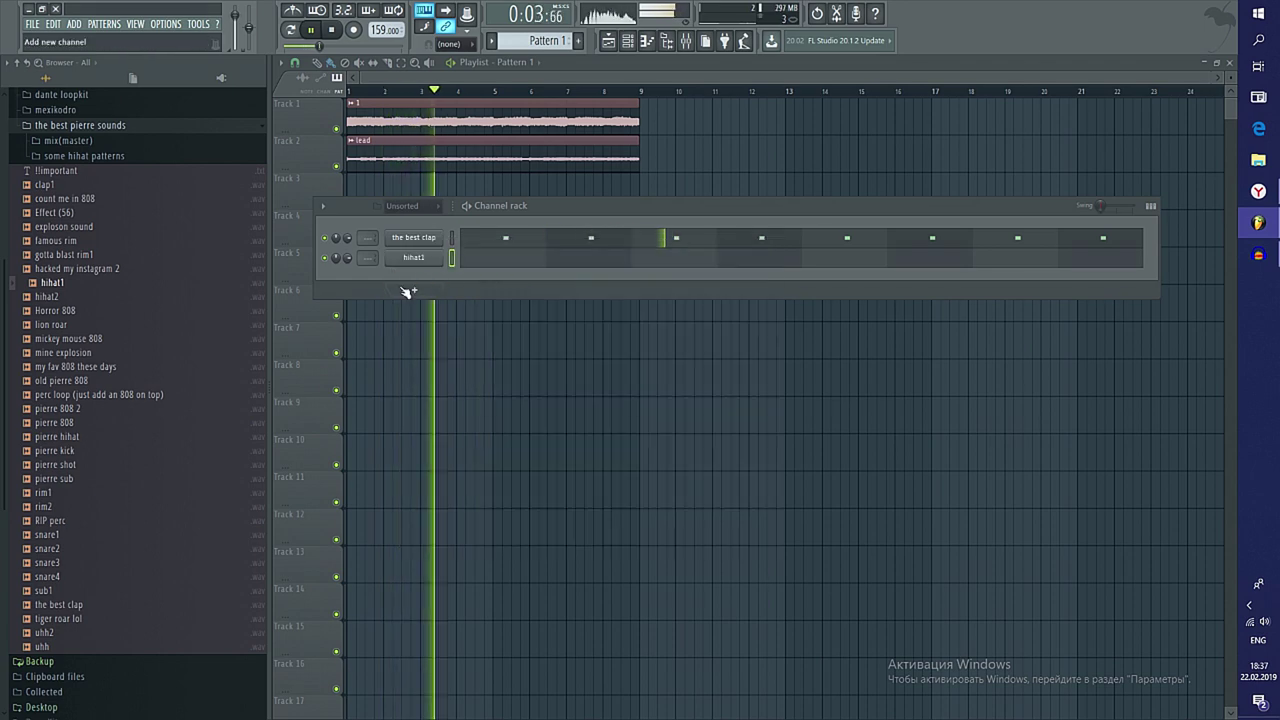
# Fill the hihat1 channel with a hit every two steps and open the piano roll
pyautogui.rightClick(416, 258)
pyautogui.click(637, 300)
pyautogui.scroll(1, 502, 289)
pyautogui.click(499, 256)
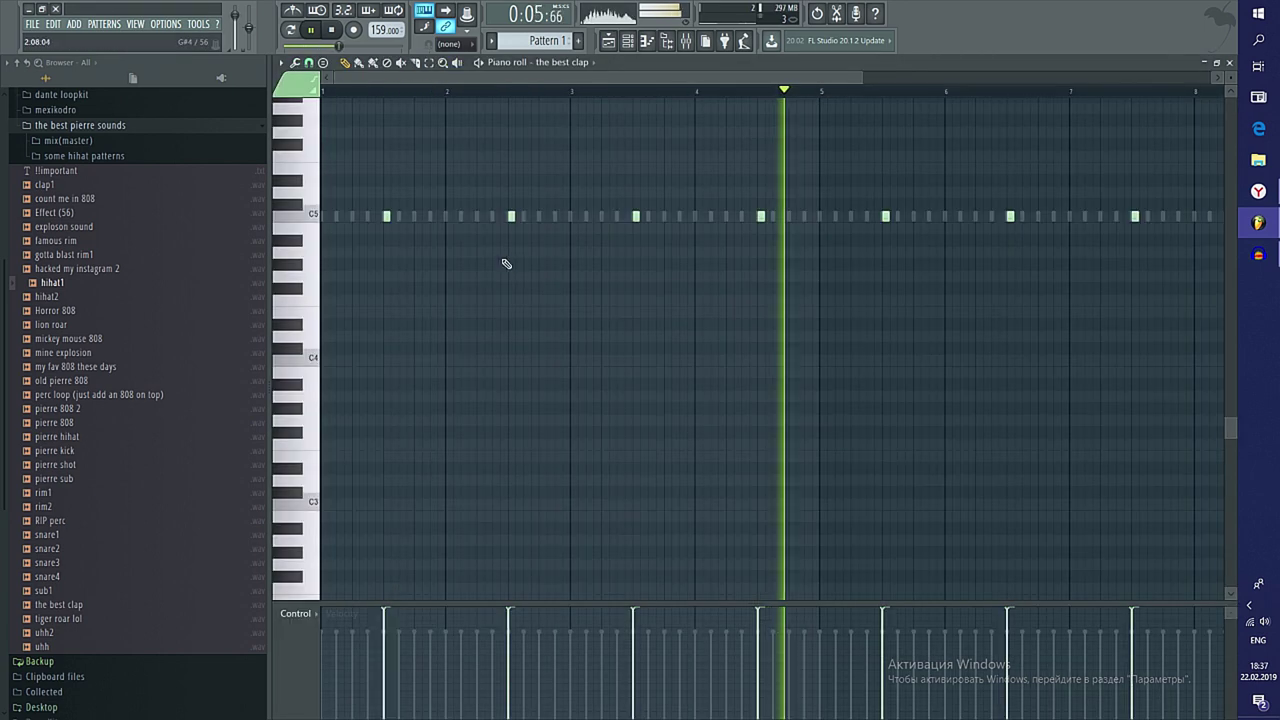
# Add a short roll of extra C5 hi-hat notes in the second beat of bar 1, undoing stray duplicates
pyautogui.hotkey('ctrl', 'b')
pyautogui.moveTo(338, 210); pyautogui.dragTo(384, 234)
pyautogui.hotkey('ctrl', 'z')
pyautogui.press('space')
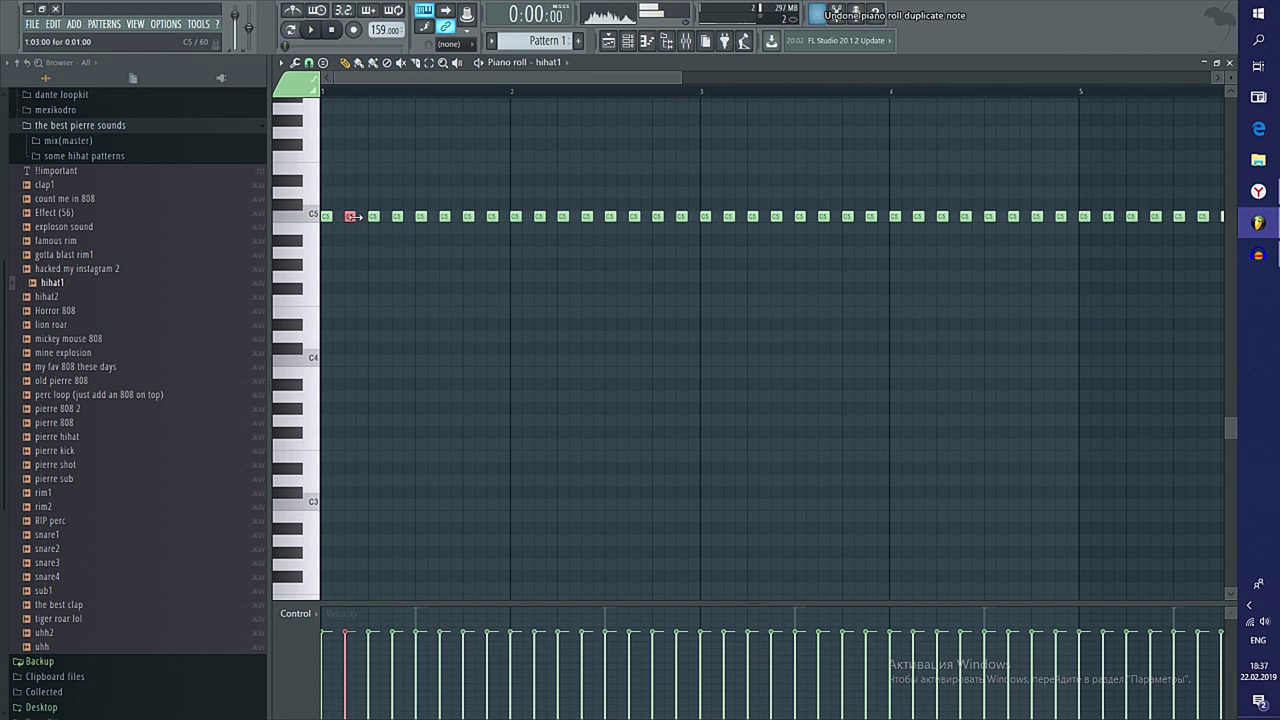
pyautogui.hotkey('ctrl', 'b')
pyautogui.press('space')
pyautogui.rightClick(593, 257)
pyautogui.hotkey('ctrl', 'b')
pyautogui.hotkey('ctrl', 'z')
pyautogui.scroll(-3, 700, 394)
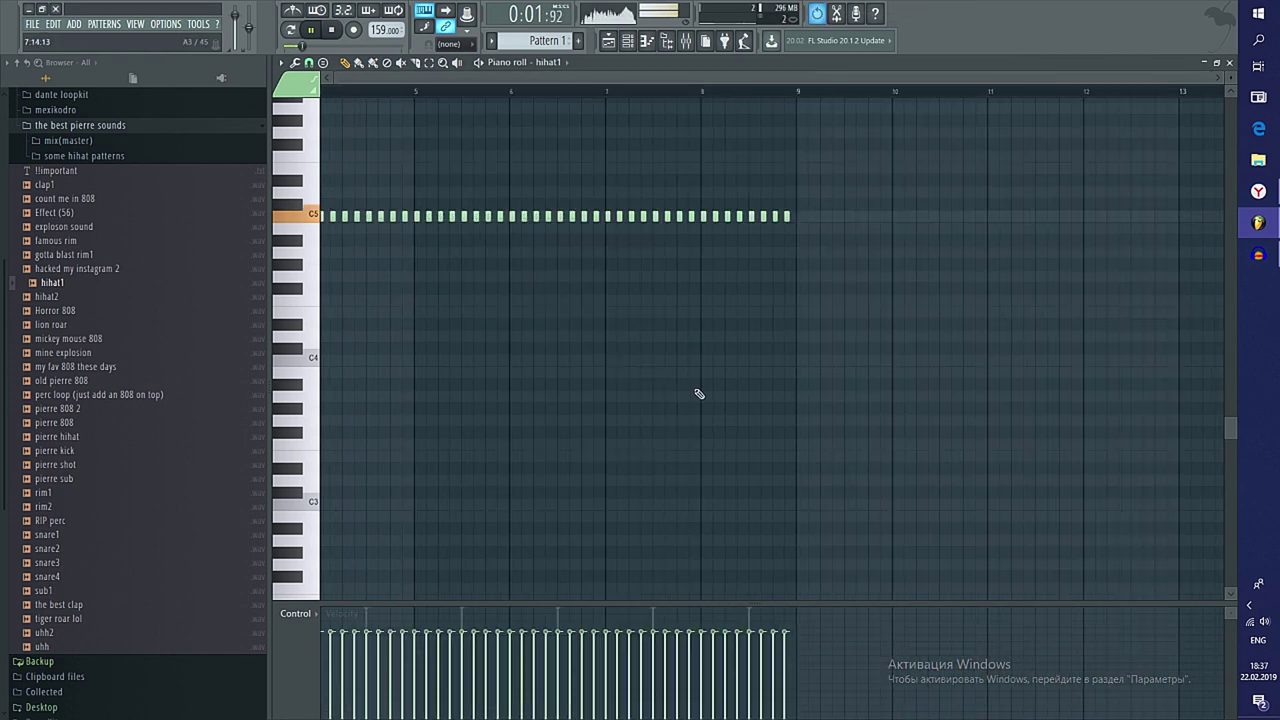
# Add two shorter hi-hat rolls in bar 2, in its second and fourth beats
pyautogui.press('space')
pyautogui.scroll(2, 423, 254)
pyautogui.press('space')
pyautogui.moveTo(428, 200); pyautogui.dragTo(491, 221)
pyautogui.hotkey('ctrl', 'b')
pyautogui.keyDown('ctrl'); pyautogui.click(538, 281); pyautogui.keyUp('ctrl')
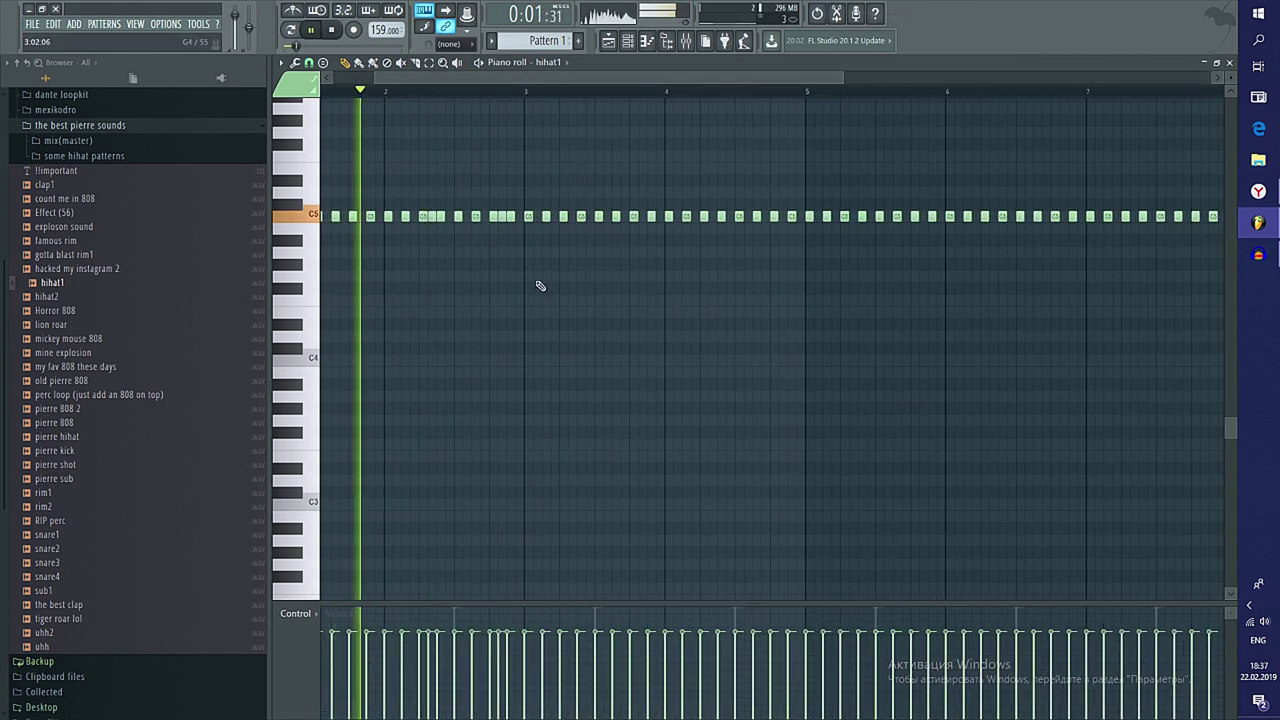
# Repeat the two-bar hi-hat roll pattern through bar 8 with short notes and close the hihat1 piano roll
pyautogui.hotkey('ctrl', 'l')
pyautogui.press('space')
pyautogui.scroll(-2, 540, 286)
pyautogui.press('space')
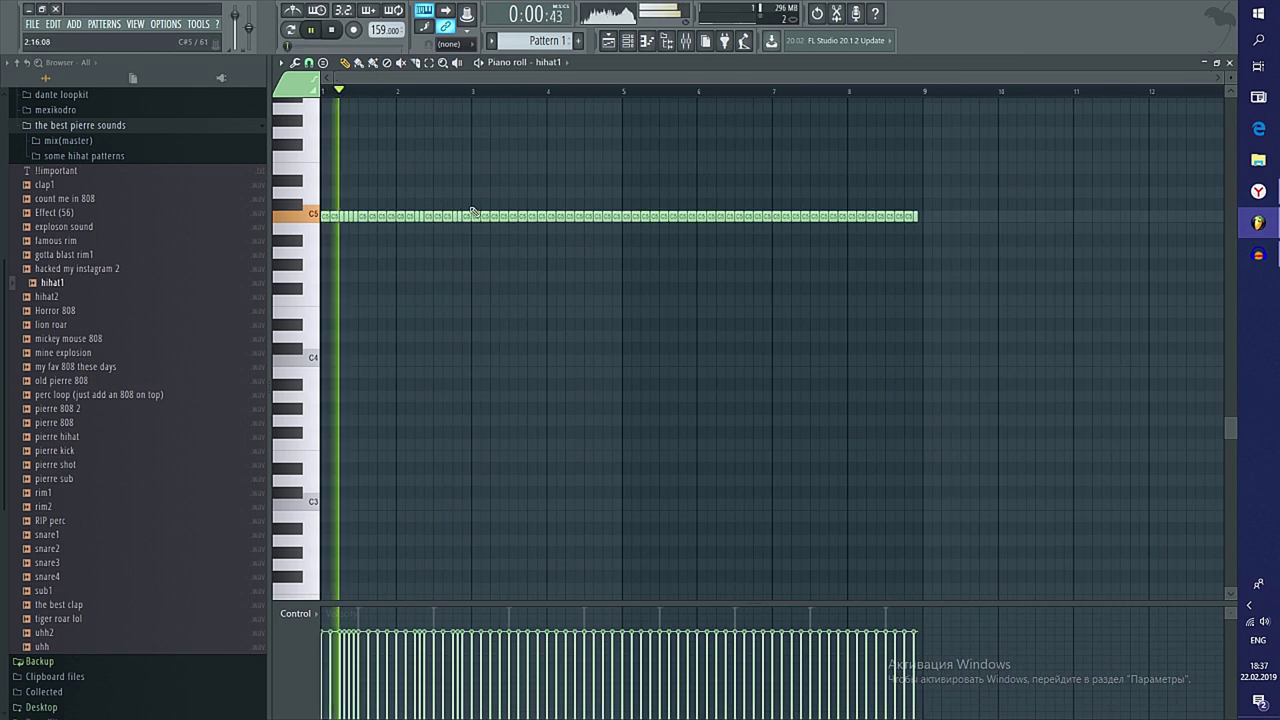
pyautogui.hotkey('ctrl', 'z')
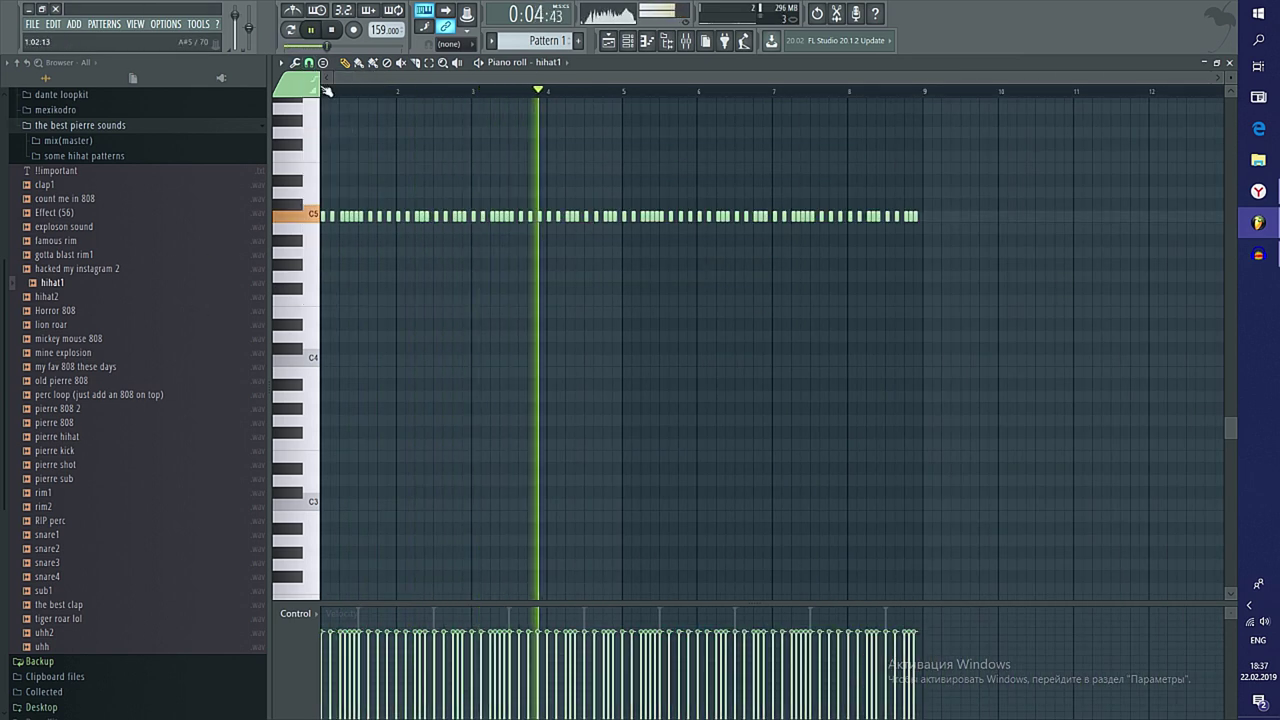
pyautogui.click(309, 63)
pyautogui.click(322, 190)
pyautogui.press('Escape')
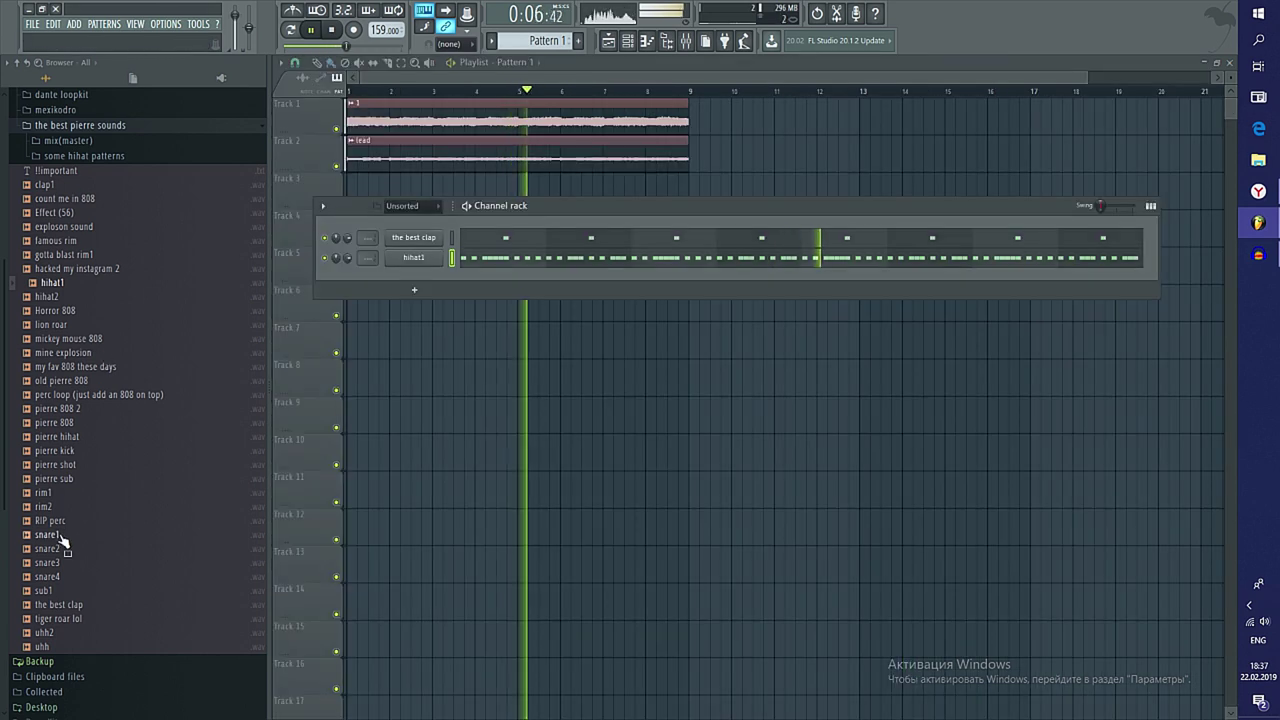
# Add pierre 808 as a new channel and open its piano roll
pyautogui.moveTo(55, 422); pyautogui.dragTo(415, 291)
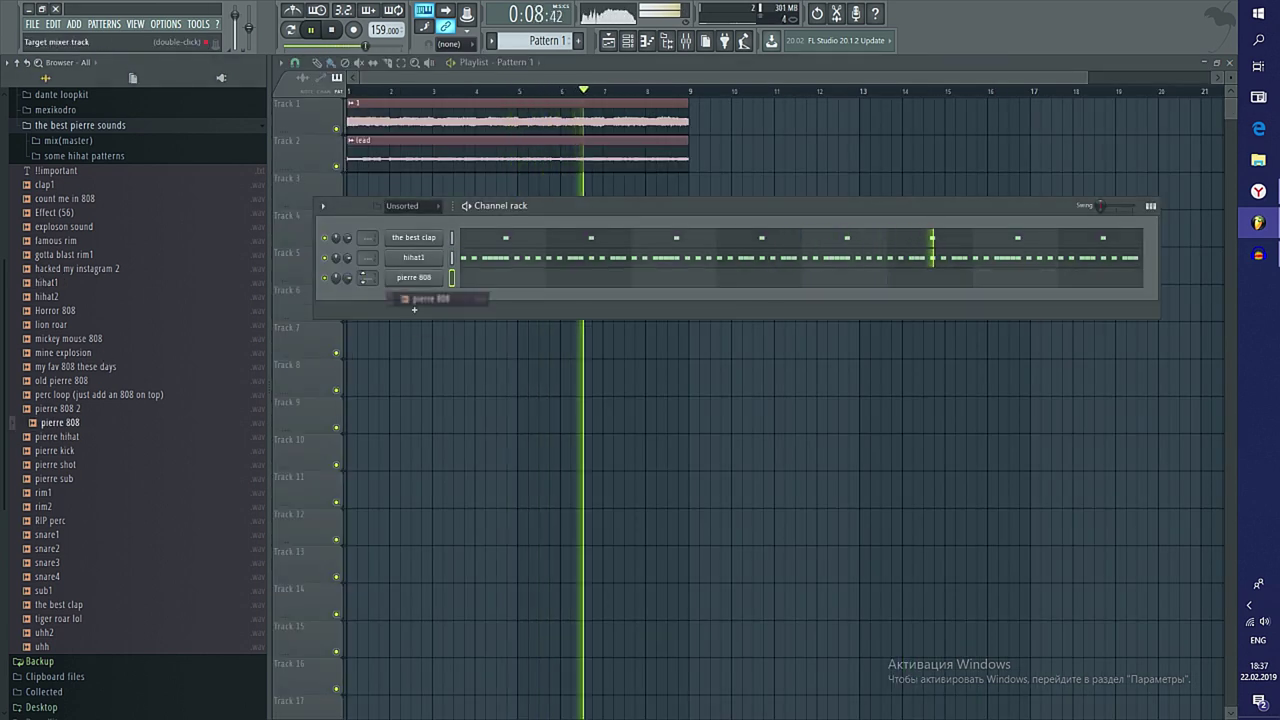
pyautogui.rightClick(420, 278)
pyautogui.click(472, 351)
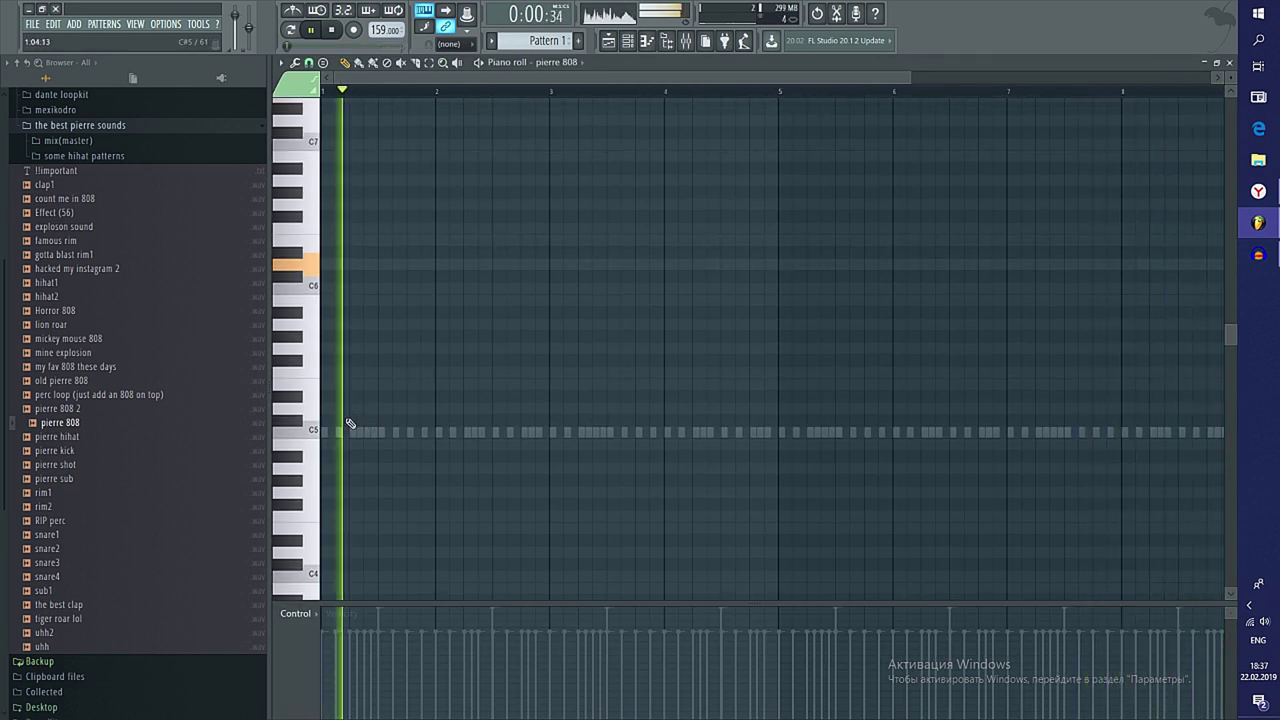
# Draw D6 notes for pierre 808 at the start and end of bar 1, twice in bar 2, and at the start of bar 3
pyautogui.click(325, 265)
pyautogui.hotkey('shift', 'd')
pyautogui.click(421, 264)
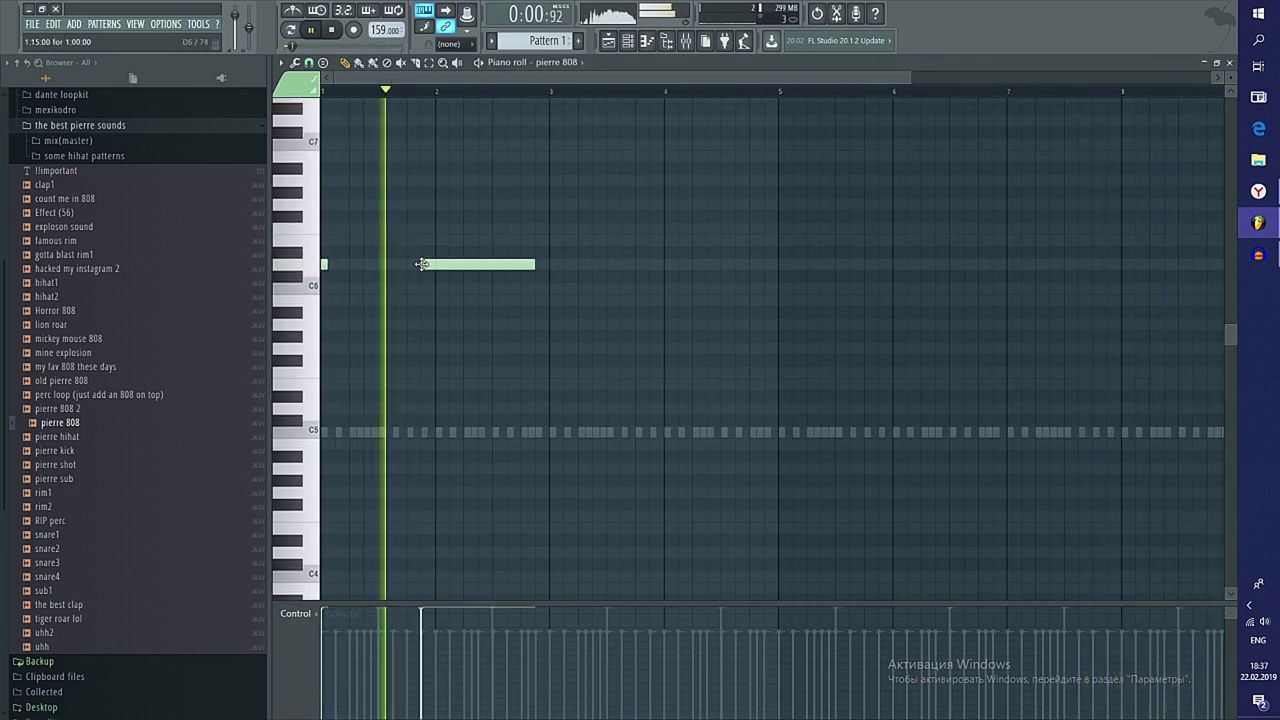
pyautogui.click(466, 264)
pyautogui.click(505, 264)
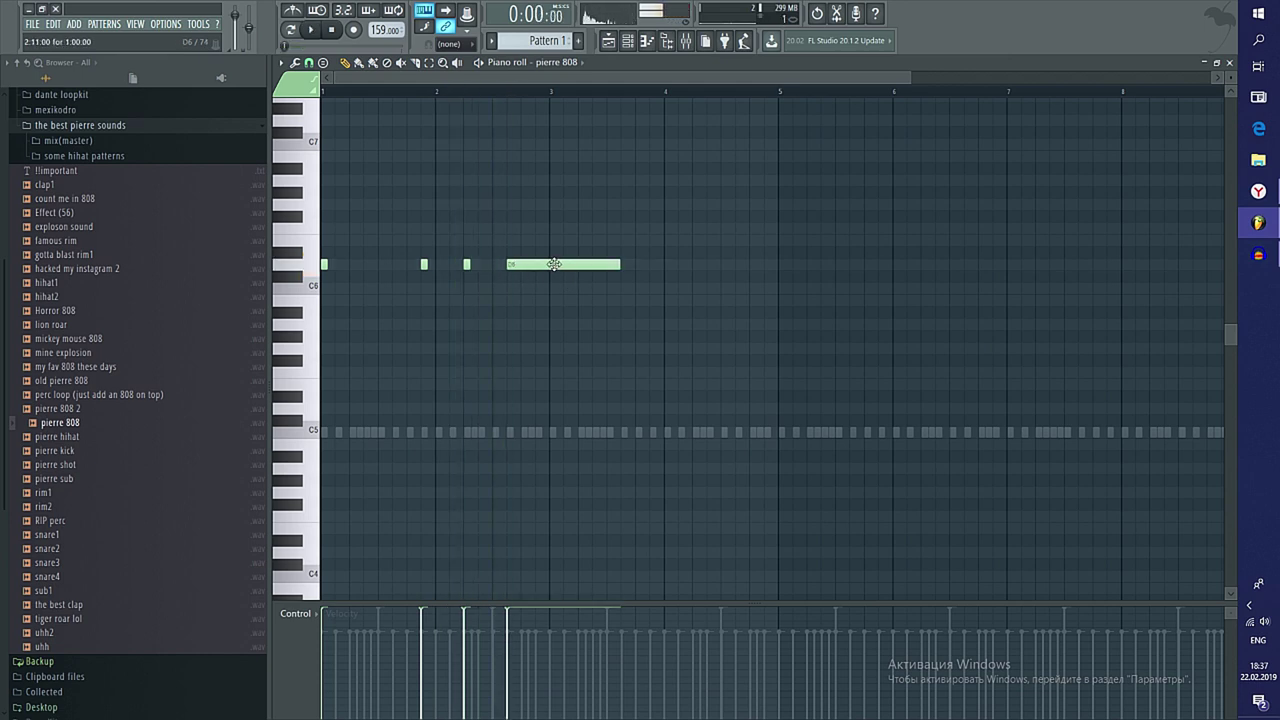
pyautogui.press('Down')
pyautogui.press('Escape')
pyautogui.click(564, 283)
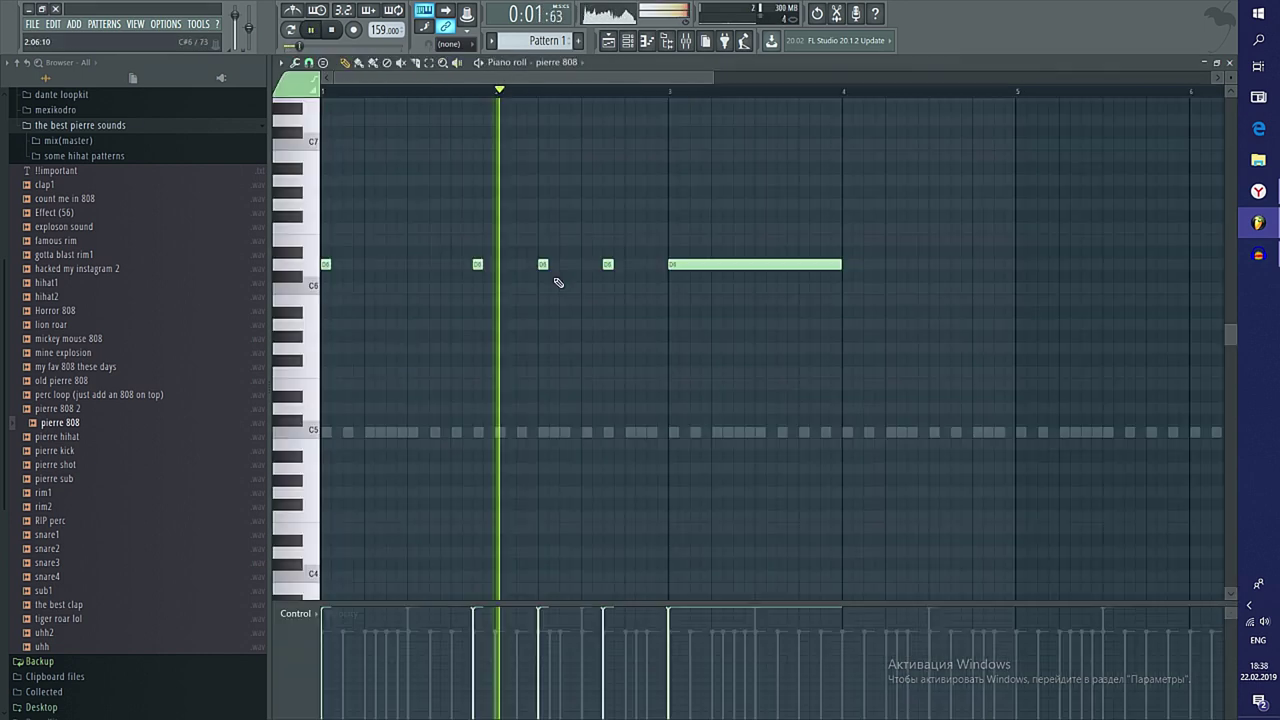
# Make the 808 notes legato, delete the bar 3 note, and repeat the two-bar phrase through bar 8, undoing the extra duplication
pyautogui.hotkey('ctrl', 'l')
pyautogui.rightClick(745, 262)
pyautogui.hotkey('ctrl', 'b')
pyautogui.scroll(-2, 934, 223)
pyautogui.hotkey('ctrl', 'a')
pyautogui.hotkey('ctrl', 'b')
pyautogui.hotkey('ctrl', 'b')
pyautogui.scroll(-2, 534, 386)
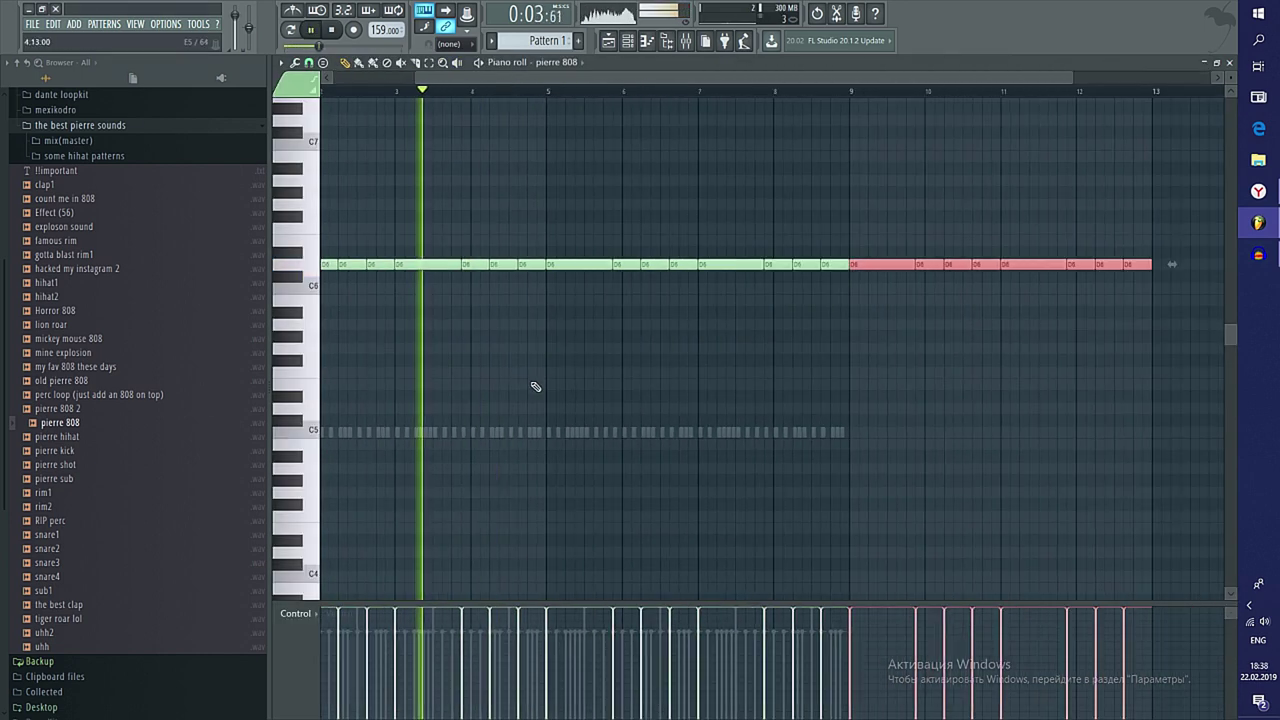
pyautogui.hotkey('ctrl', 'z')
# Discard the lengths of the pierre 808 notes and transpose them down one octave to D5
pyautogui.hotkey('ctrl', 'd')
pyautogui.hotkey('shift', 'd')
pyautogui.hotkey('ctrl', 'Down')
pyautogui.hscroll(-4, 540, 388)
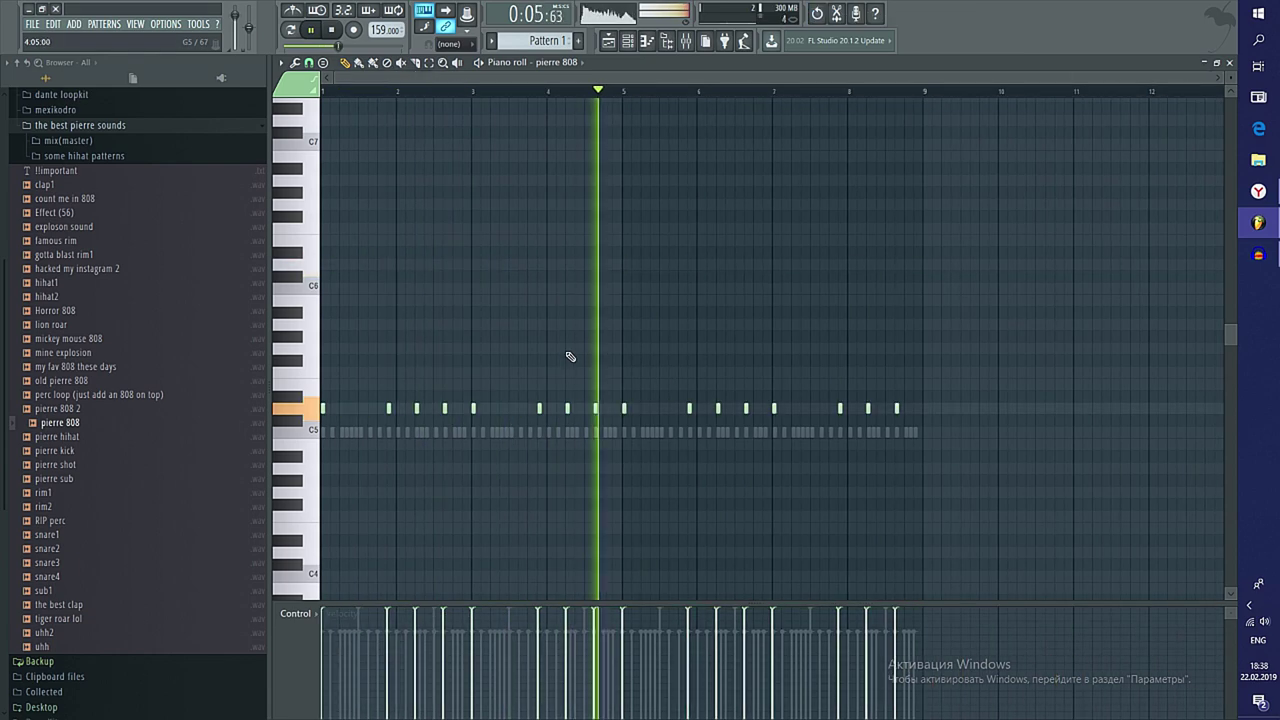
# Try transposing the second 808 note of bar 2 up one octave, and undo the transposition
pyautogui.scroll(2, 431, 412)
pyautogui.moveTo(442, 399); pyautogui.dragTo(460, 419)
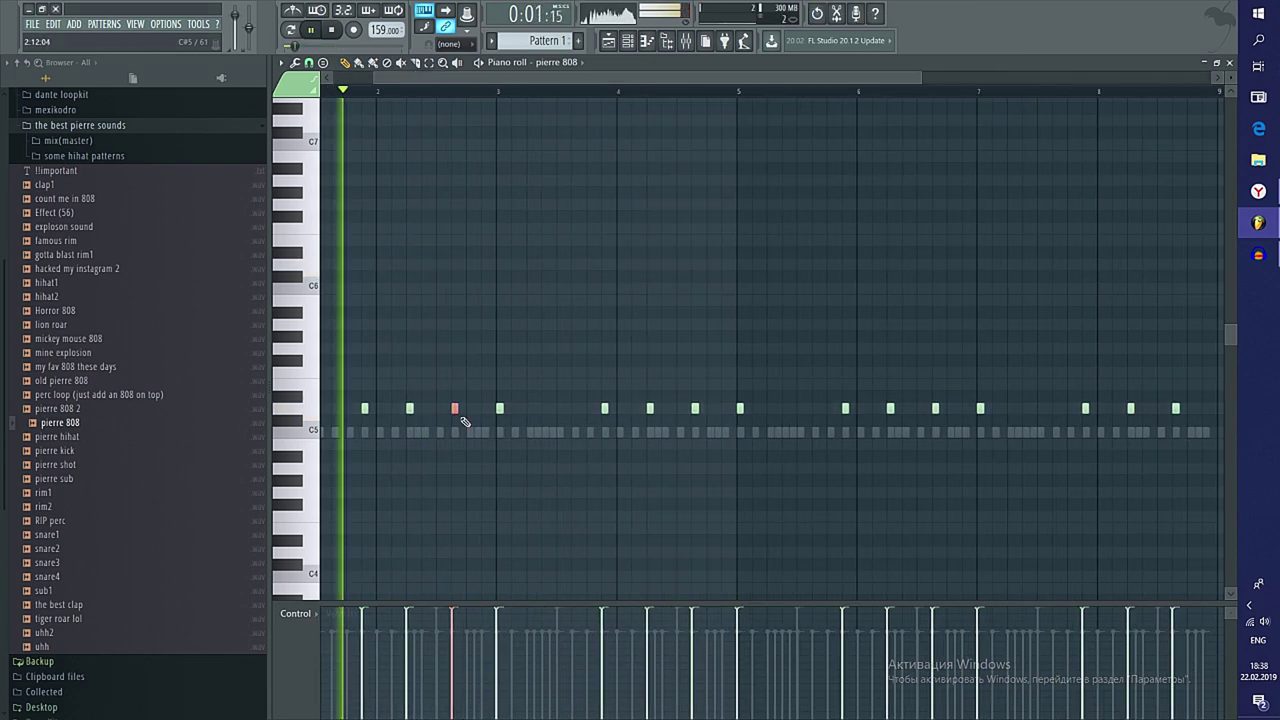
pyautogui.hotkey('ctrl', 'Up')
pyautogui.scroll(1, 457, 403)
pyautogui.scroll(-3, 460, 405)
pyautogui.hotkey('ctrl', 'Down')
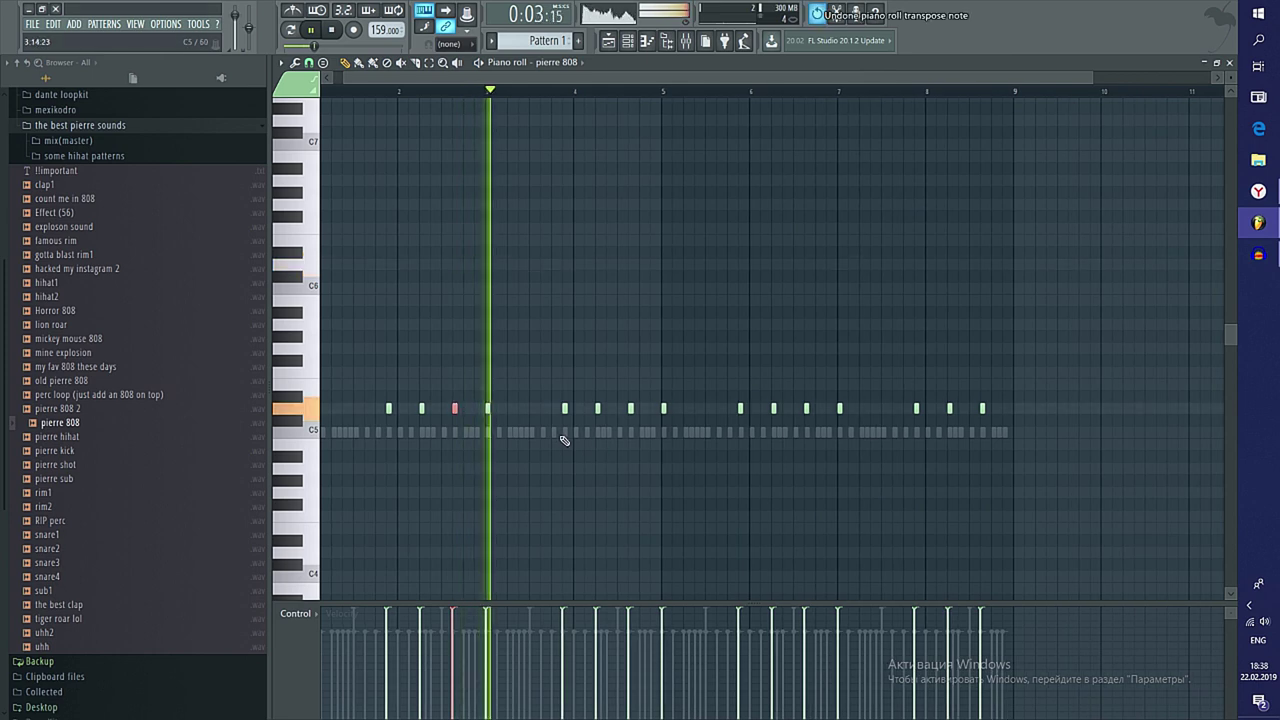
# Clear the note selection in the pierre 808 piano roll and add the lion roar sample as a new channel
pyautogui.scroll(2, 560, 436)
pyautogui.moveTo(727, 386); pyautogui.dragTo(888, 450)
pyautogui.hotkey('ctrl', 'd')
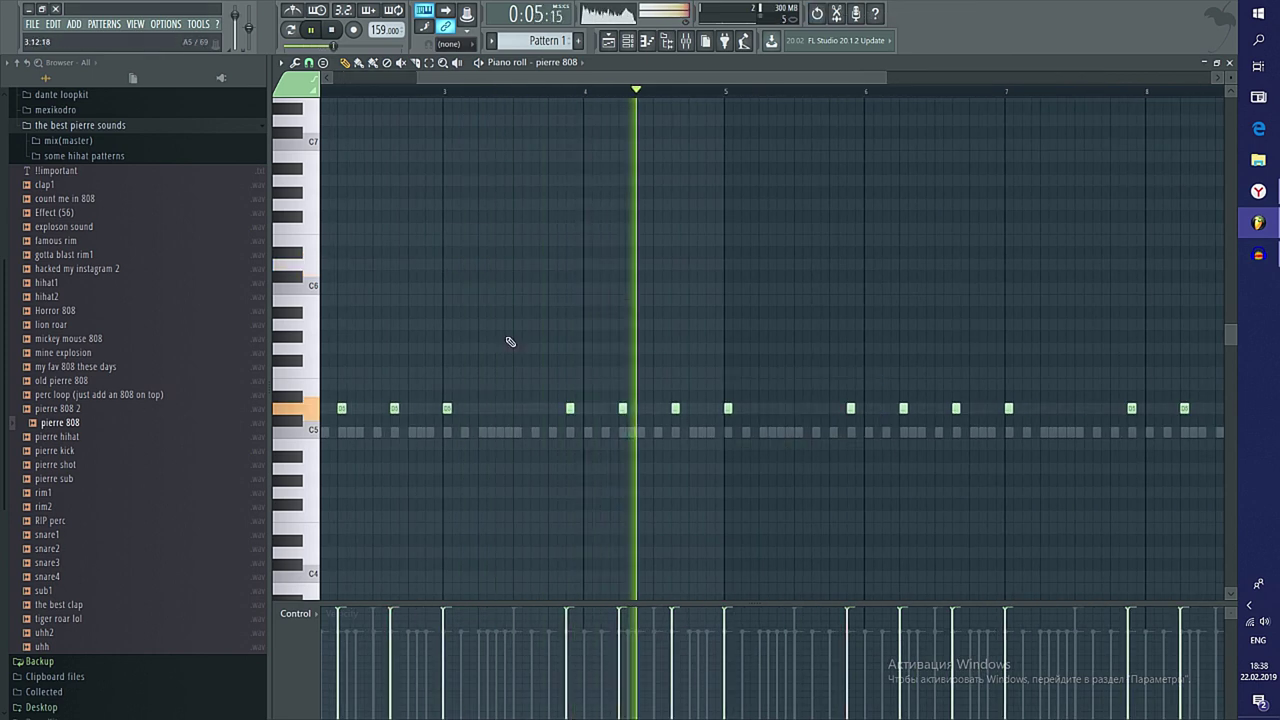
pyautogui.press('Escape')
pyautogui.moveTo(55, 324); pyautogui.dragTo(400, 305)
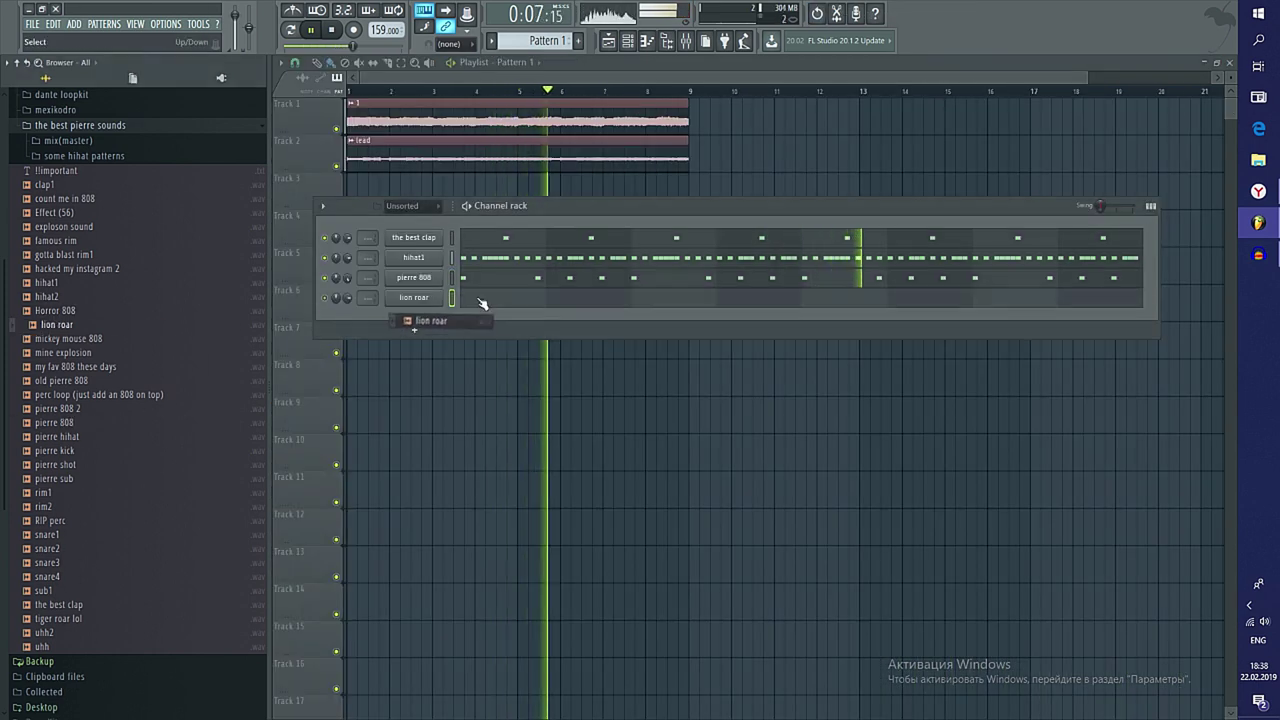
# Draw a two-bar C5 note for lion roar at the start of bar 1 and repeat it every two bars through bar 8
pyautogui.press('F7')
pyautogui.moveTo(531, 434); pyautogui.dragTo(752, 435)
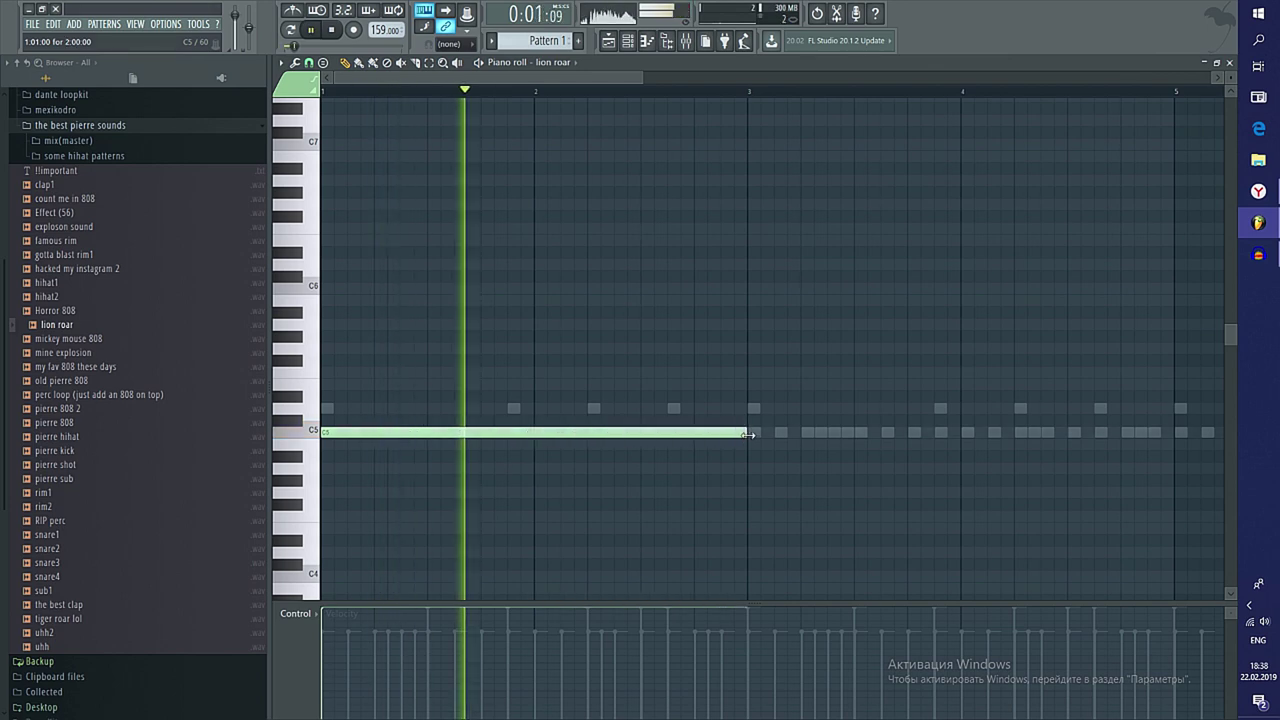
pyautogui.scroll(-3, 740, 440)
pyautogui.hotkey('ctrl', 'b')
pyautogui.hotkey('ctrl', 'b')
pyautogui.hotkey('ctrl', 'b')
pyautogui.rightClick(436, 495)
pyautogui.press('F7')
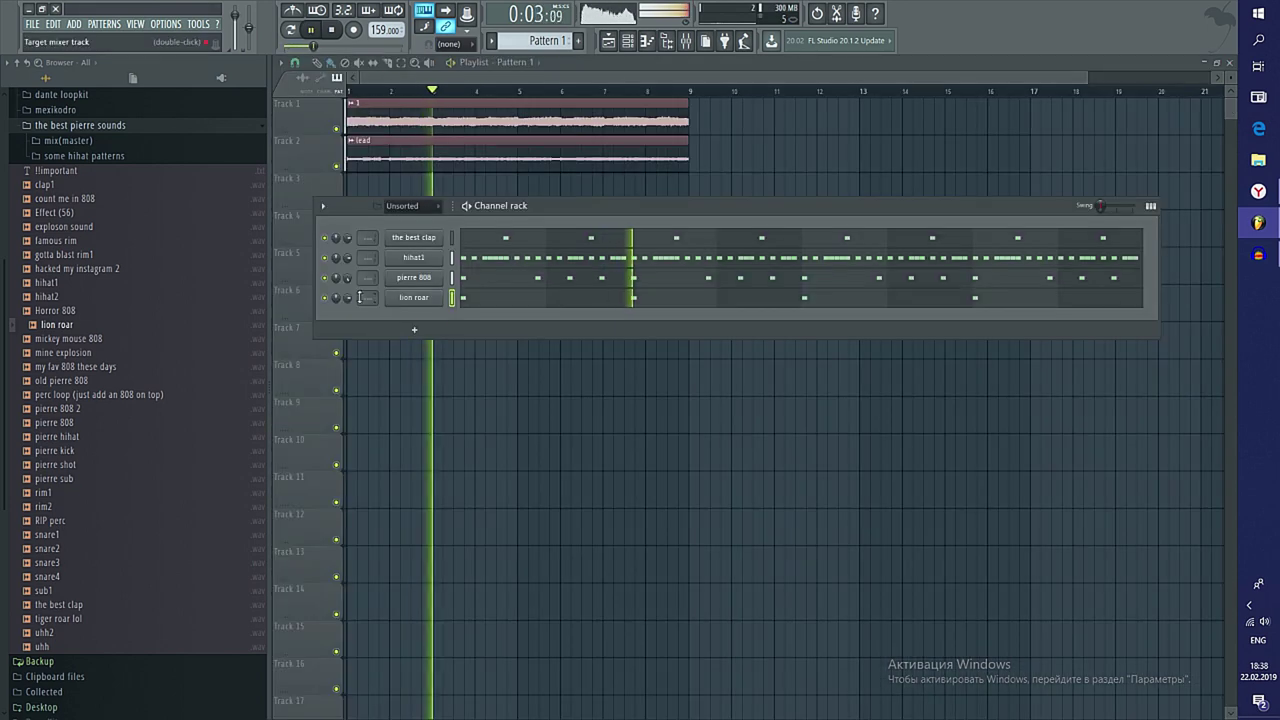
# Add pierre kick as a channel and draw four C5 notes in bar 1, two in bar 2, and one at the start of bar 3
pyautogui.moveTo(55, 450); pyautogui.dragTo(411, 318)
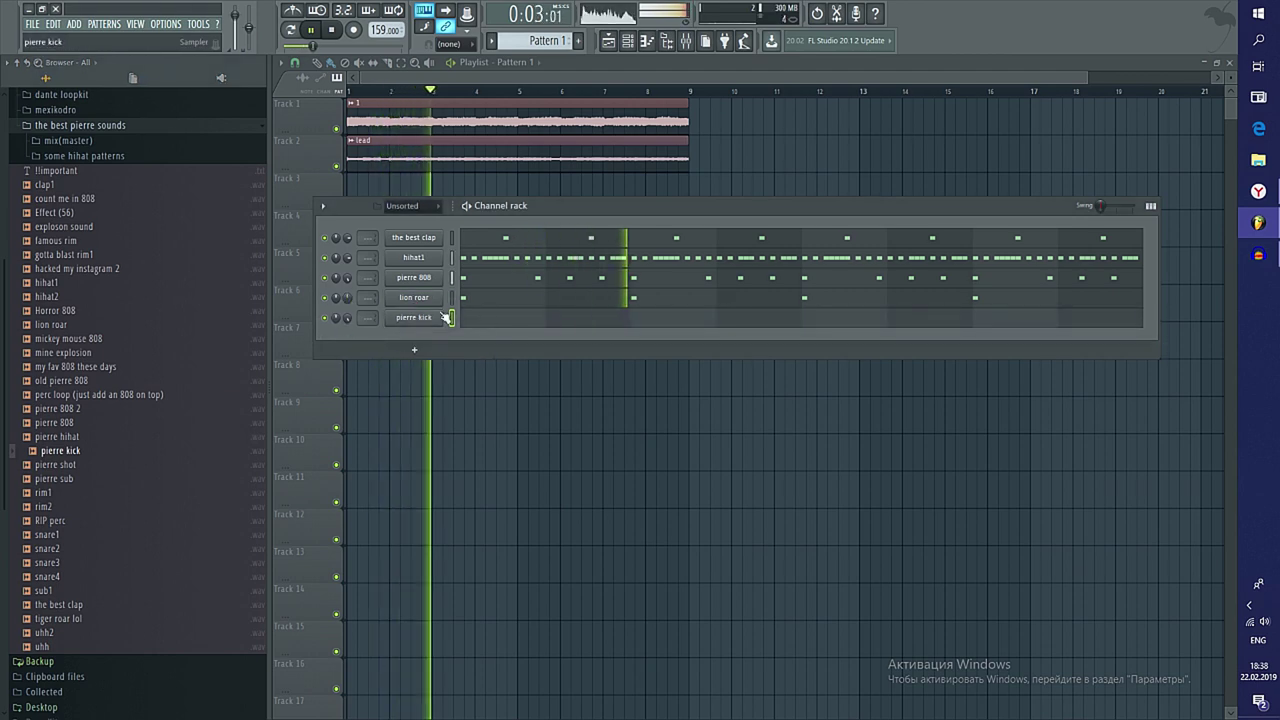
pyautogui.press('F7')
pyautogui.press('space')
pyautogui.click(410, 433)
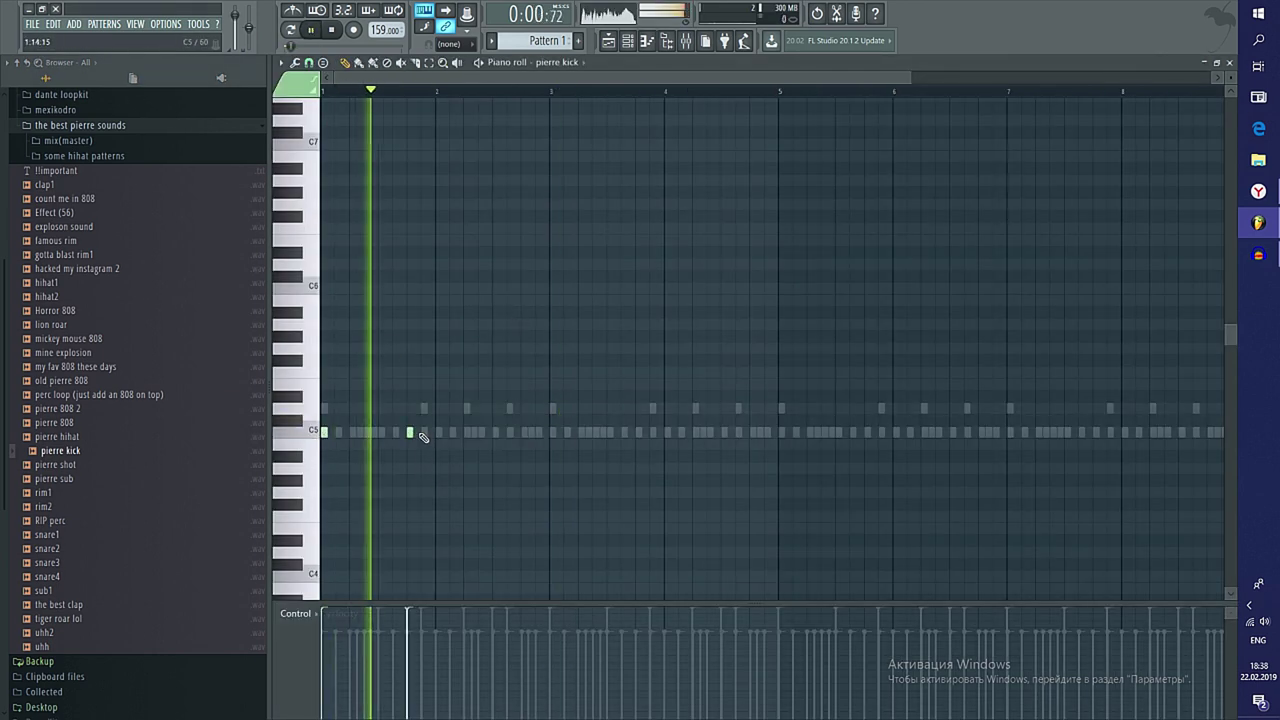
pyautogui.click(423, 432)
pyautogui.click(466, 434)
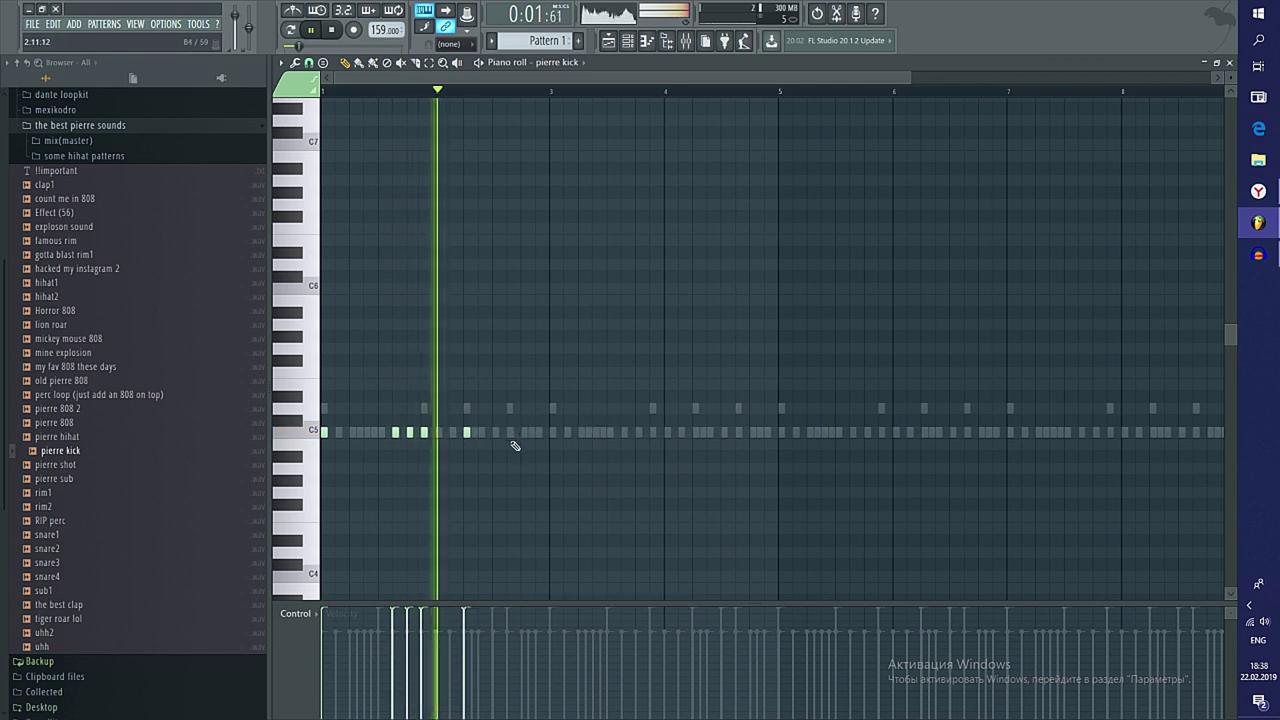
pyautogui.click(511, 435)
pyautogui.moveTo(510, 433); pyautogui.dragTo(549, 433)
# Trim the legato kick phrase to two bars, repeat it through bar 8, and discard the note lengths
pyautogui.hotkey('ctrl', 'l')
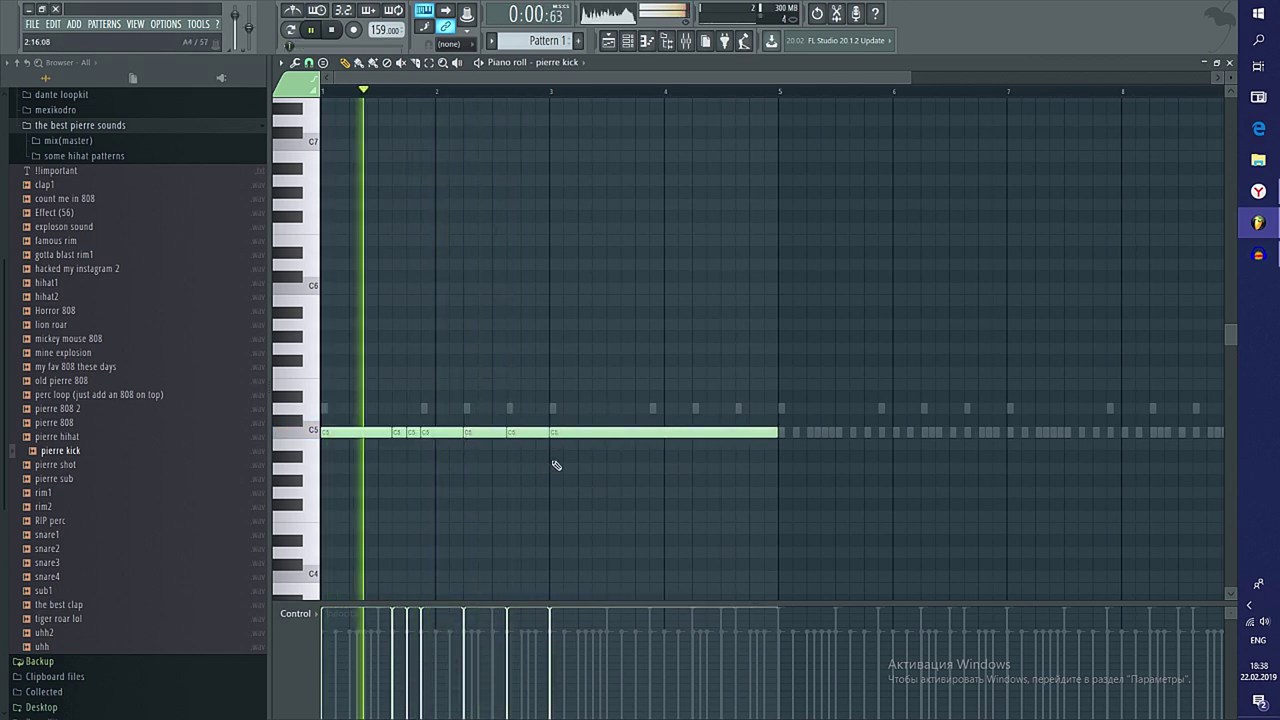
pyautogui.rightClick(575, 434)
pyautogui.hotkey('ctrl', 'b')
pyautogui.hotkey('ctrl', 'd')
pyautogui.hotkey('ctrl', 'b')
pyautogui.hotkey('ctrl', 'd')
pyautogui.hotkey('shift', 'd')
pyautogui.press('F7')
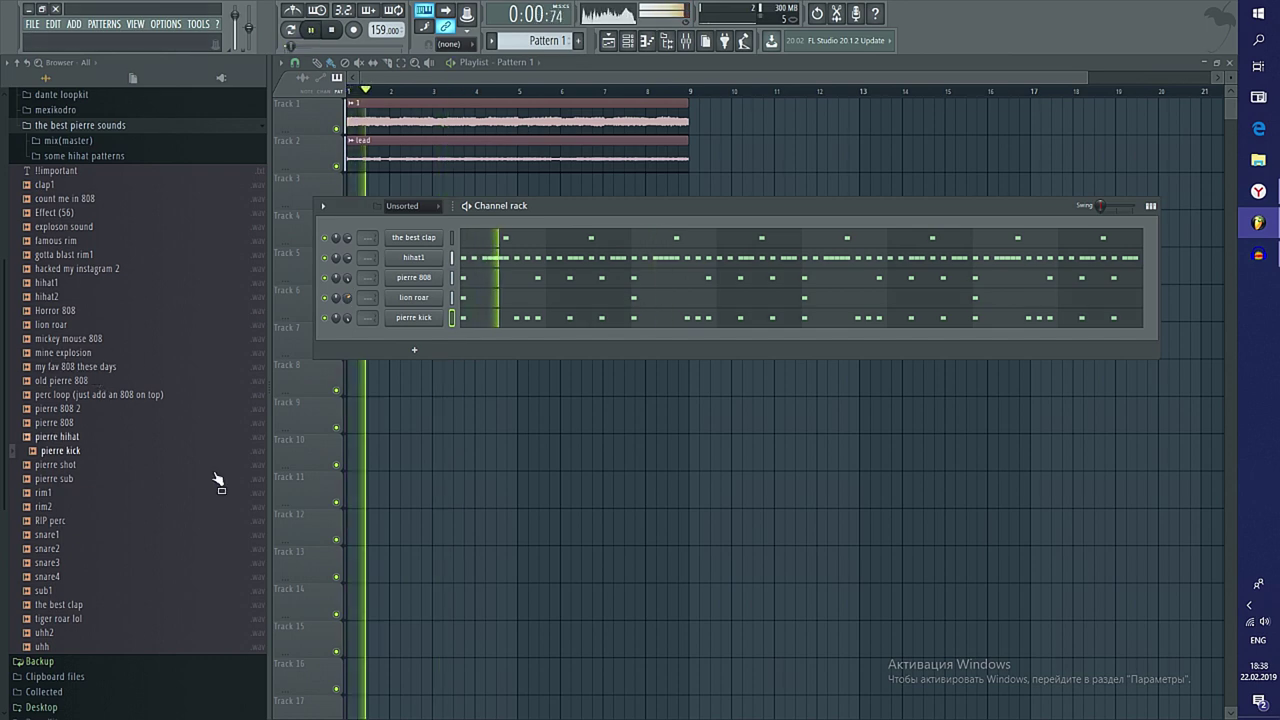
# Place Pattern 1 on track 4 at bar 1 and repeat it with both loop clips through bar 32
pyautogui.press('F6')
pyautogui.hotkey('ctrl', 'b')
pyautogui.hotkey('ctrl', 'b')
pyautogui.hotkey('ctrl', 'b')
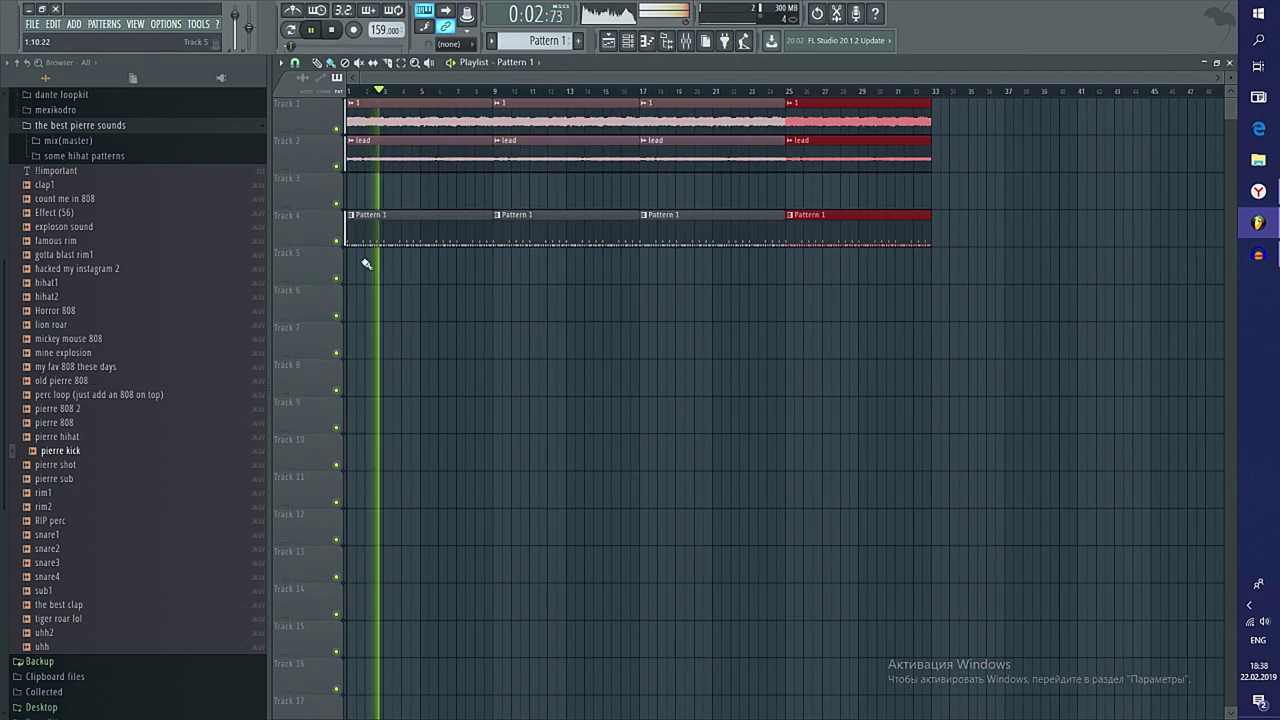
pyautogui.hotkey('ctrl', 'd')
# Make the first Pattern 1 clip unique as Pattern 2 and replace the bar 9 clip with a copy of it
pyautogui.click(351, 215)
pyautogui.click(388, 303)
pyautogui.rightClick(529, 234)
pyautogui.keyDown('ctrl'); pyautogui.click(405, 221); pyautogui.keyUp('ctrl')
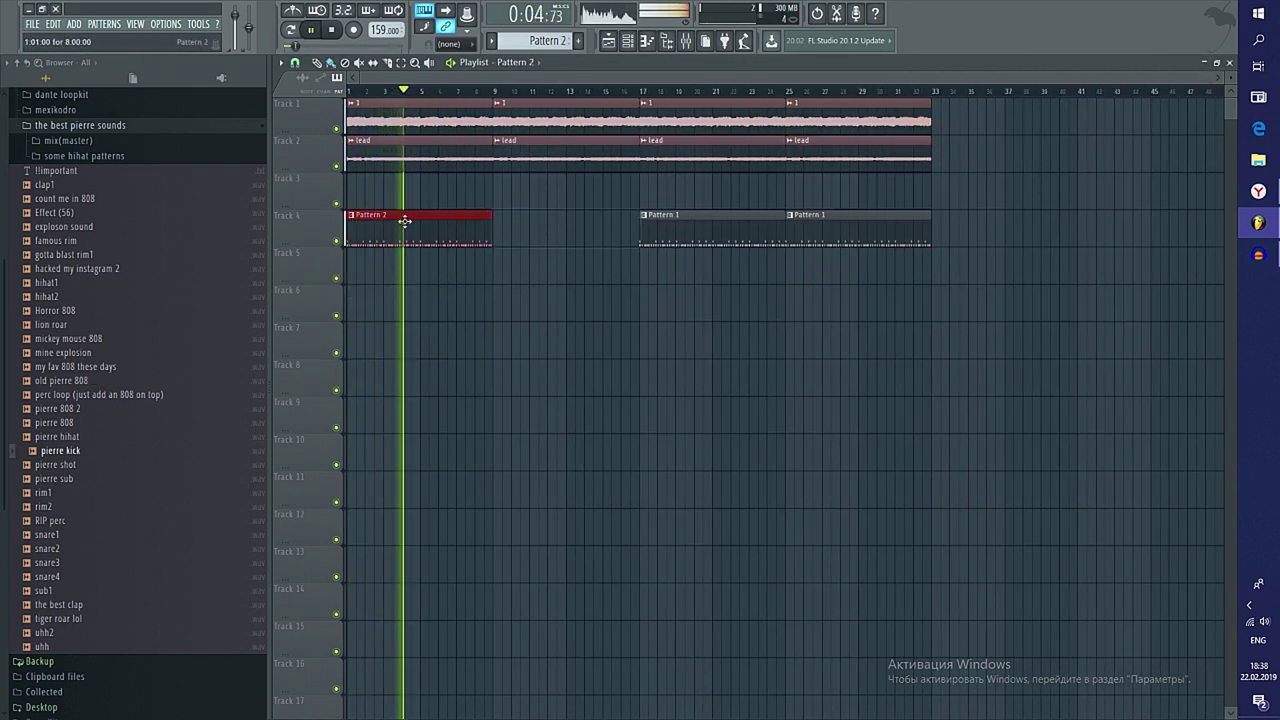
pyautogui.hotkey('ctrl', 'b')
# Delete the first two lead clips covering bars 1 to 16 and play the arrangement
pyautogui.moveTo(390, 136); pyautogui.dragTo(530, 166)
pyautogui.press('Delete')
pyautogui.press('space')
pyautogui.press('space')
pyautogui.press('F7')
pyautogui.press('F7')
pyautogui.press('F6')
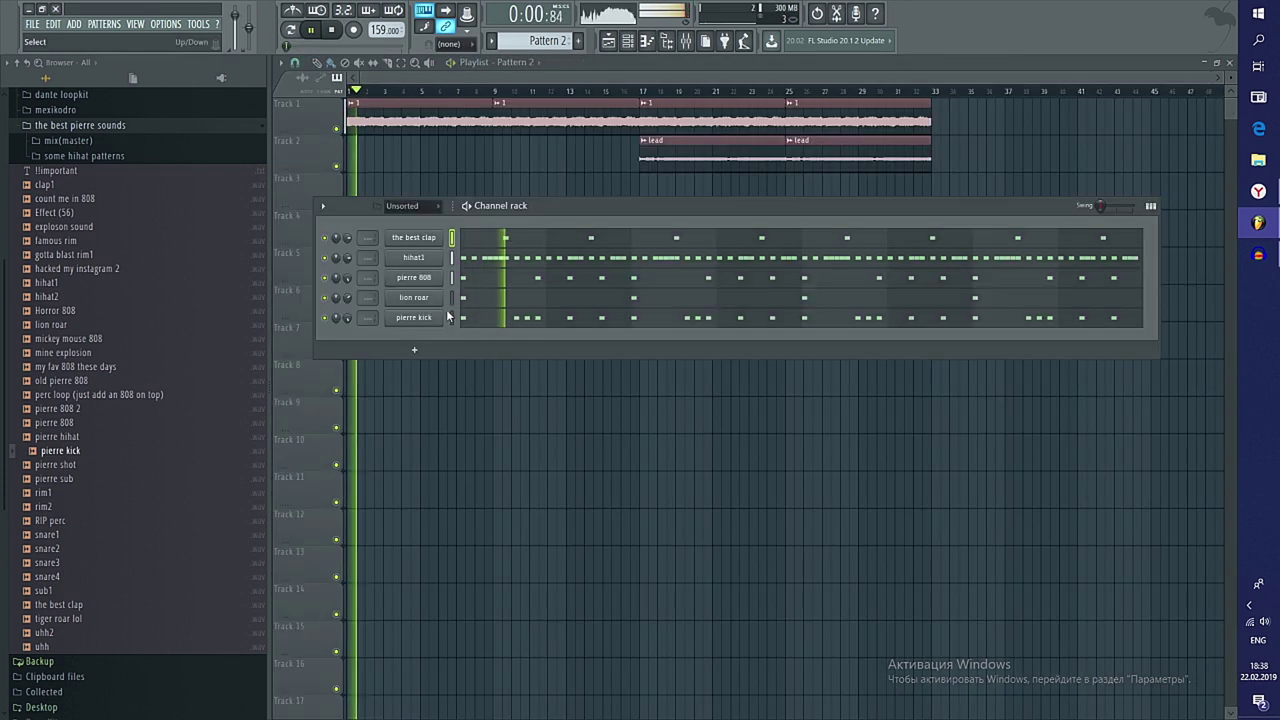
pyautogui.press('F6')
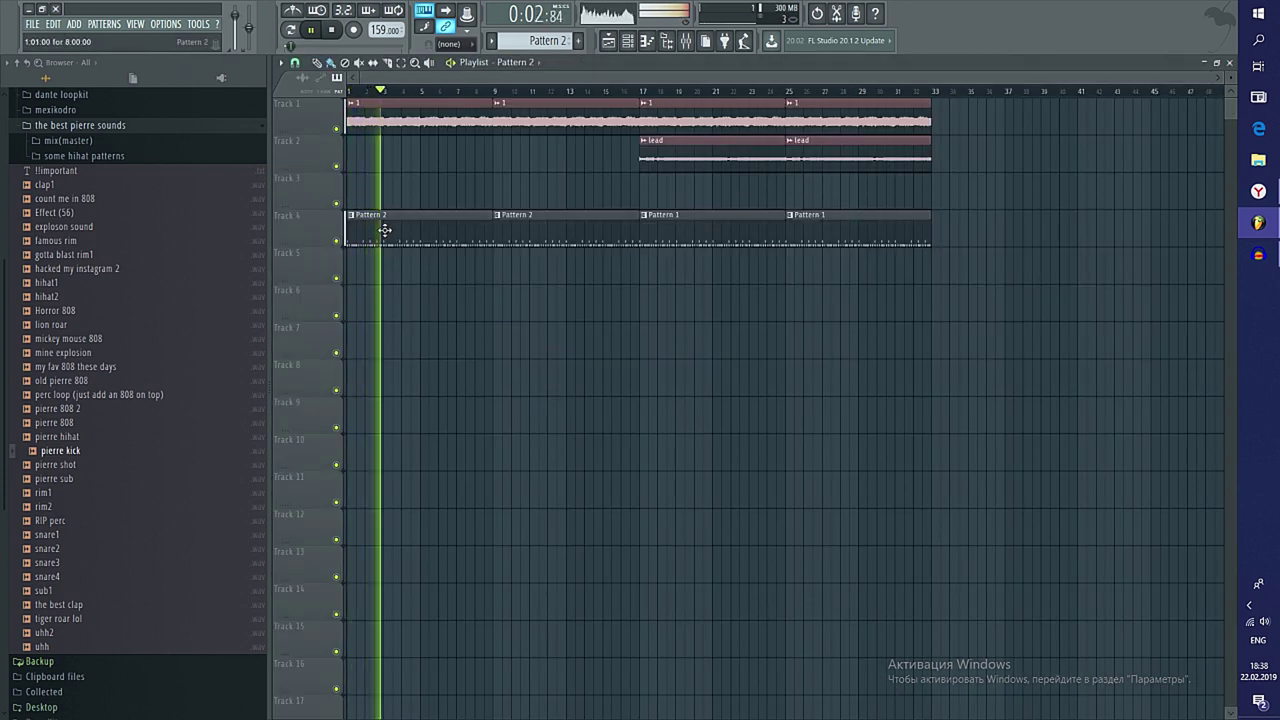
# Clear the pierre kick notes in Pattern 2 and try a single one-step C5 kick on step 11 of bar 1
pyautogui.doubleClick(384, 230)
pyautogui.press('F7')
pyautogui.click(620, 437)
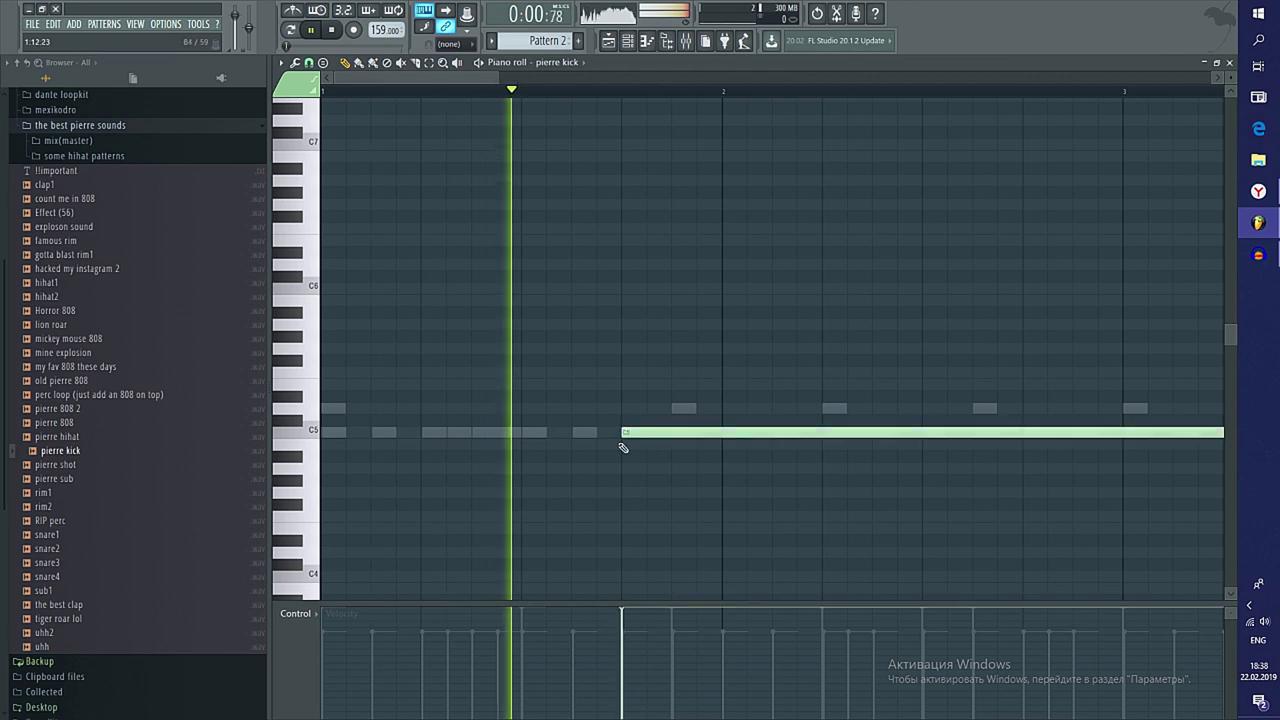
pyautogui.scroll(-2, 602, 461)
pyautogui.rightClick(480, 434)
pyautogui.press('space')
pyautogui.press('space')
pyautogui.click(449, 437)
pyautogui.rightClick(452, 434)
pyautogui.click(453, 433)
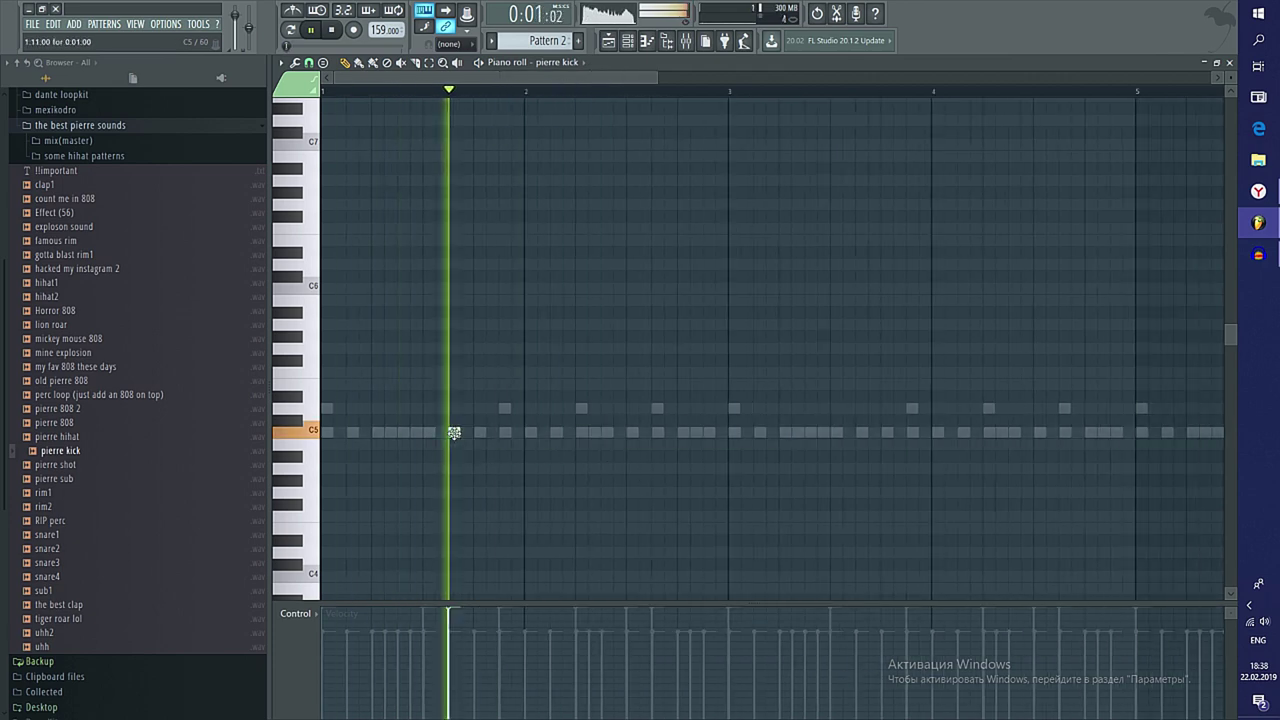
# Try a matching C5 kick in bar 3 of Pattern 2, and delete all the trial kick notes
pyautogui.scroll(-2, 506, 469)
pyautogui.scroll(2, 598, 462)
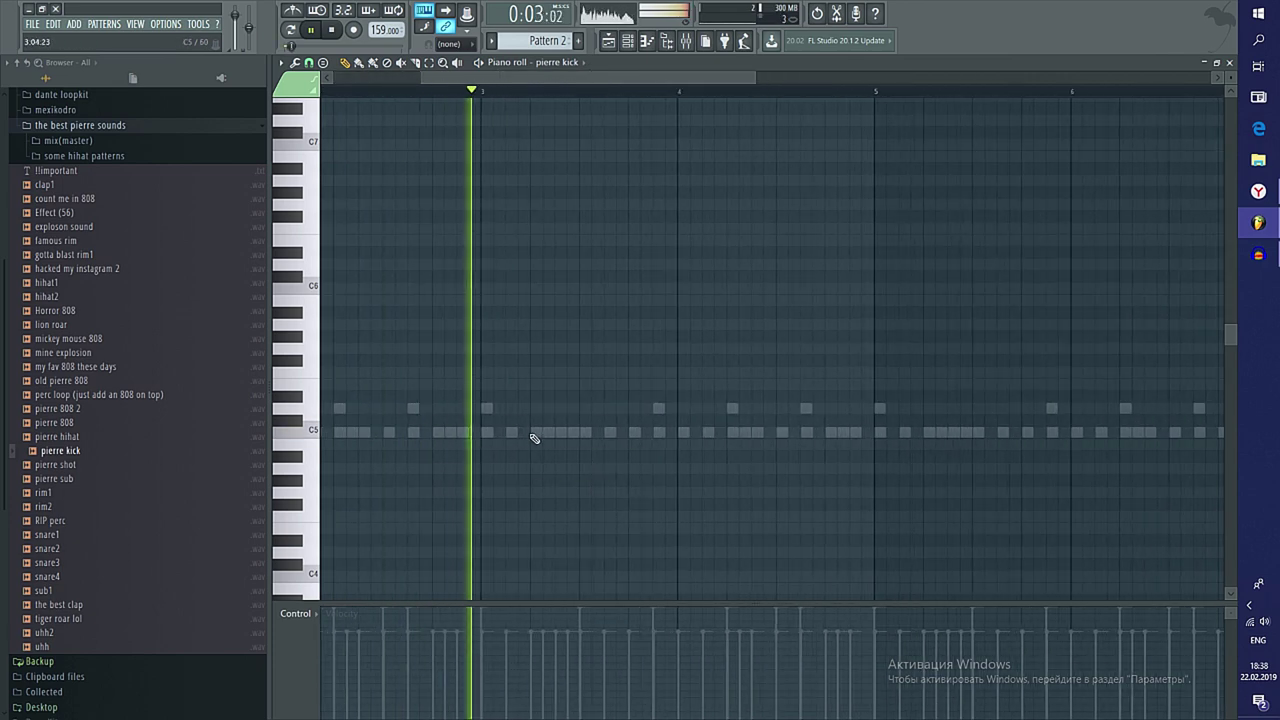
pyautogui.click(560, 434)
pyautogui.click(608, 434)
pyautogui.rightClick(560, 434)
pyautogui.scroll(-2, 490, 482)
pyautogui.press('space')
pyautogui.scroll(-2, 425, 451)
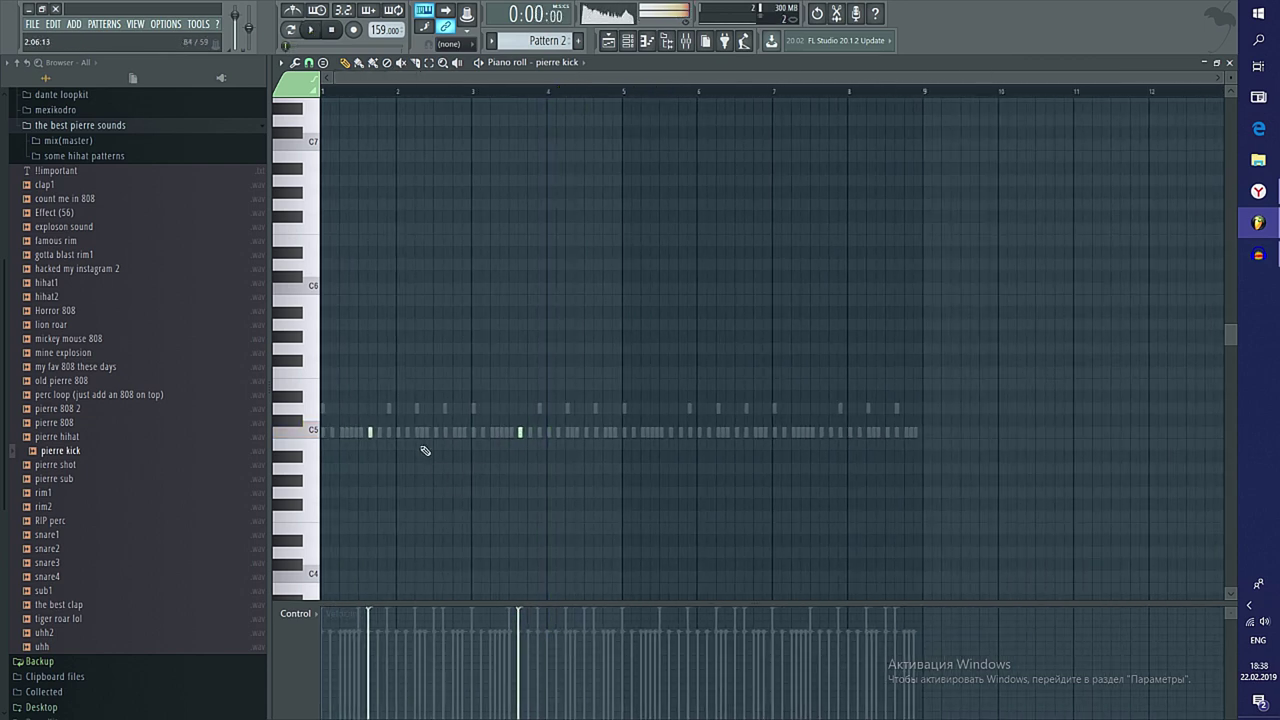
pyautogui.moveTo(686, 403); pyautogui.dragTo(323, 504)
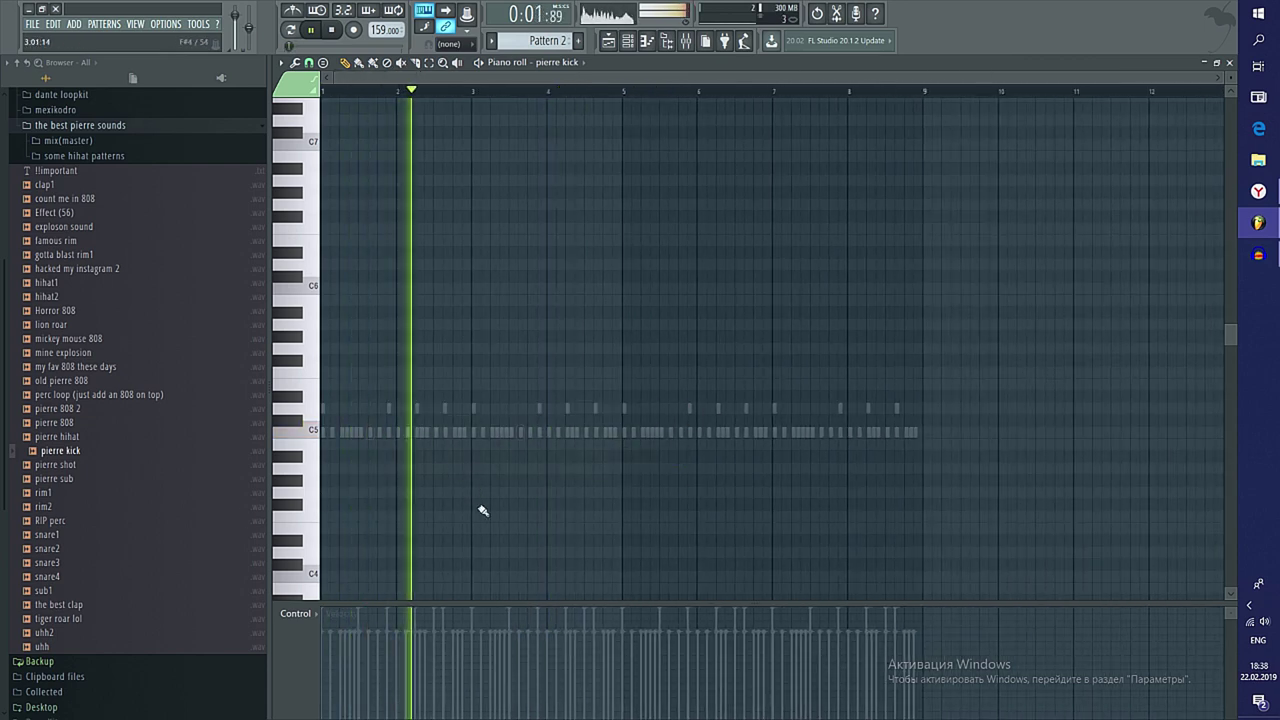
# Trim the first Pattern 2 clip to start at bar 3 and copy Pattern 2 with the track 1 loop into bars 33 to 48
pyautogui.press('F5')
pyautogui.press('space')
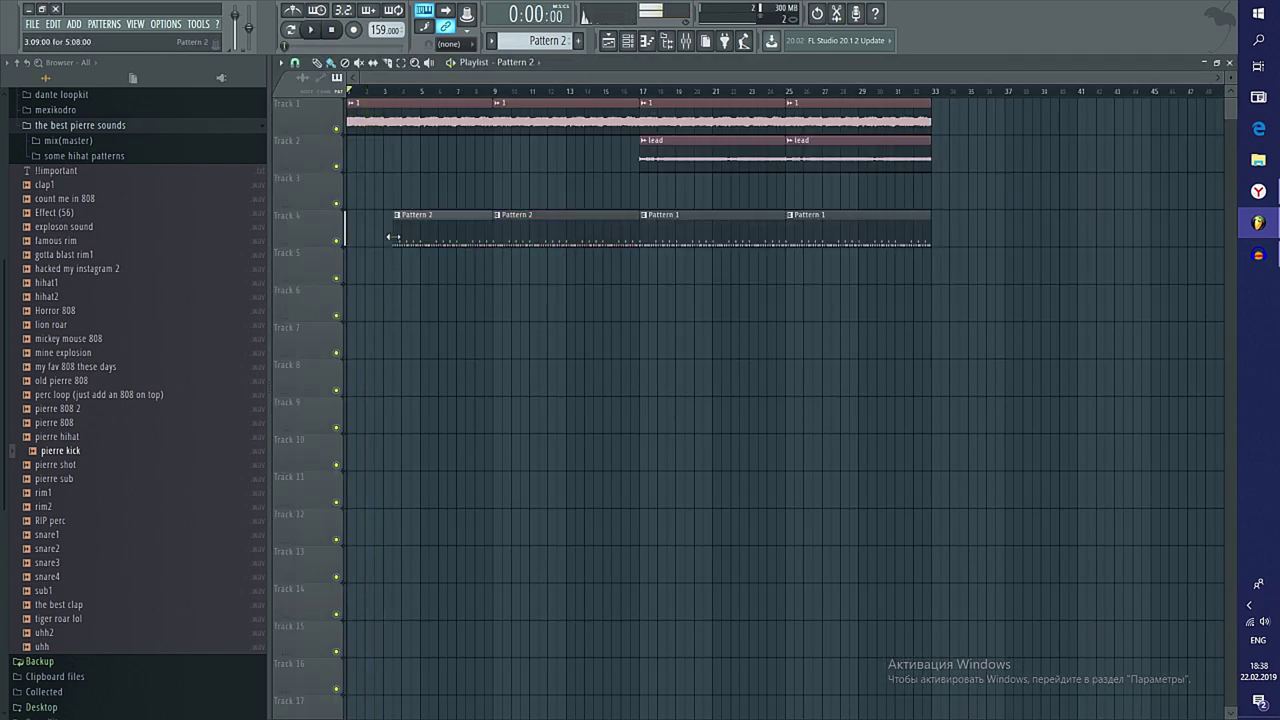
pyautogui.moveTo(1041, 359); pyautogui.dragTo(450, 120)
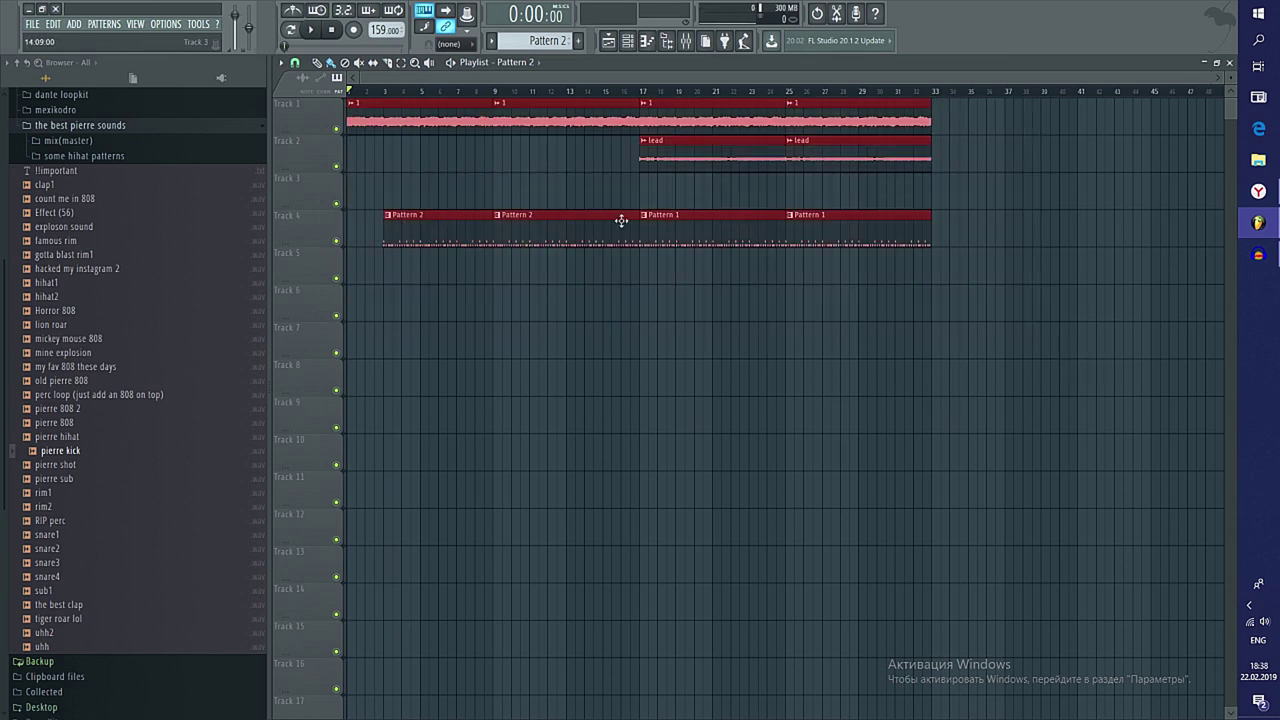
pyautogui.moveTo(620, 222); pyautogui.dragTo(992, 143)
pyautogui.press('space')
pyautogui.hotkey('ctrl', 'b')
pyautogui.scroll(-2, 1040, 330)
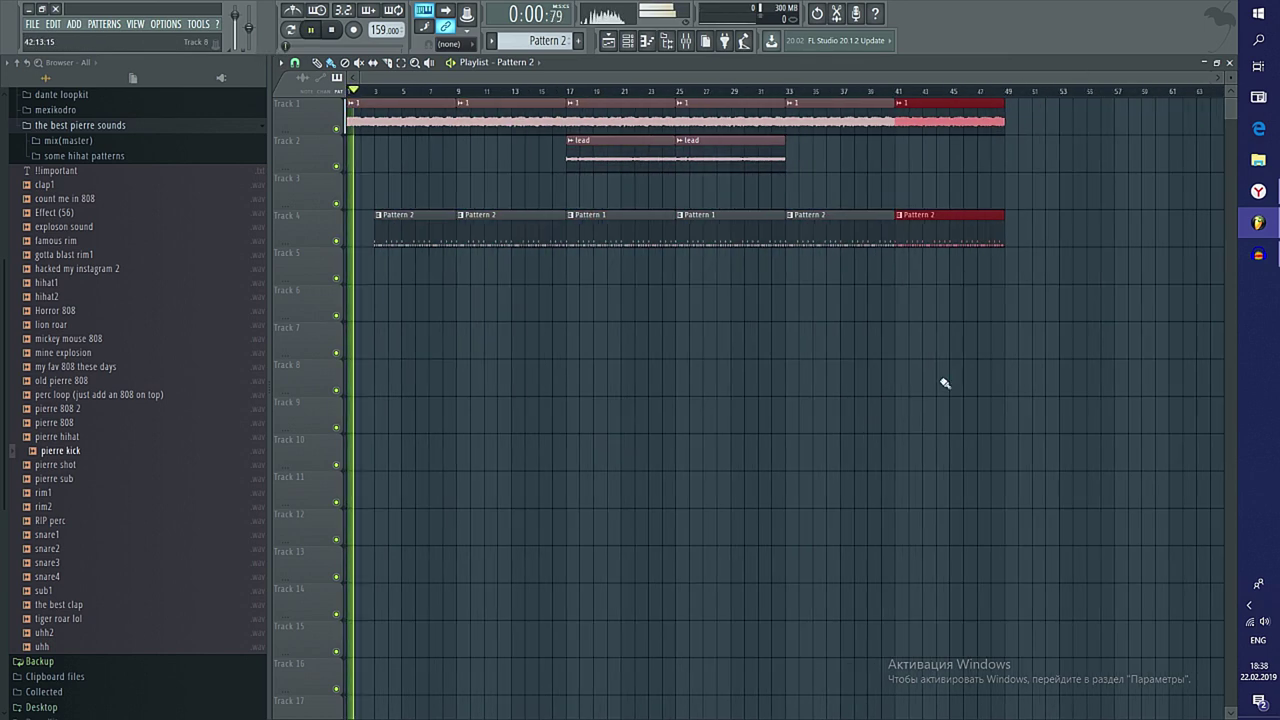
# Extend the arrangement to bar 96, alternating 16-bar sections of Pattern 1 with lead and Pattern 2 without lead
pyautogui.moveTo(1040, 288); pyautogui.dragTo(668, 126)
pyautogui.hotkey('ctrl', 'b')
pyautogui.scroll(-2, 660, 320)
pyautogui.moveTo(929, 321); pyautogui.dragTo(816, 120)
pyautogui.moveTo(832, 134); pyautogui.dragTo(1112, 134)
pyautogui.keyDown('ctrl'); pyautogui.click(592, 381); pyautogui.keyUp('ctrl')
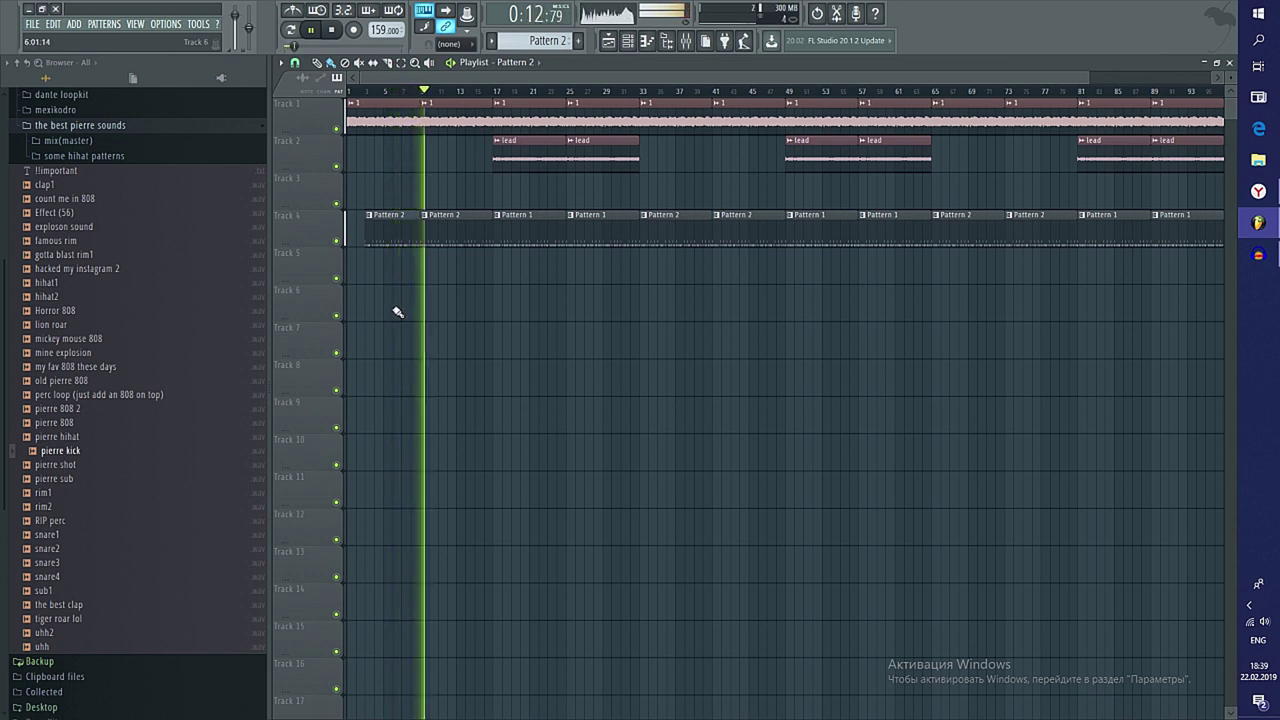
pyautogui.scroll(6, 397, 312)
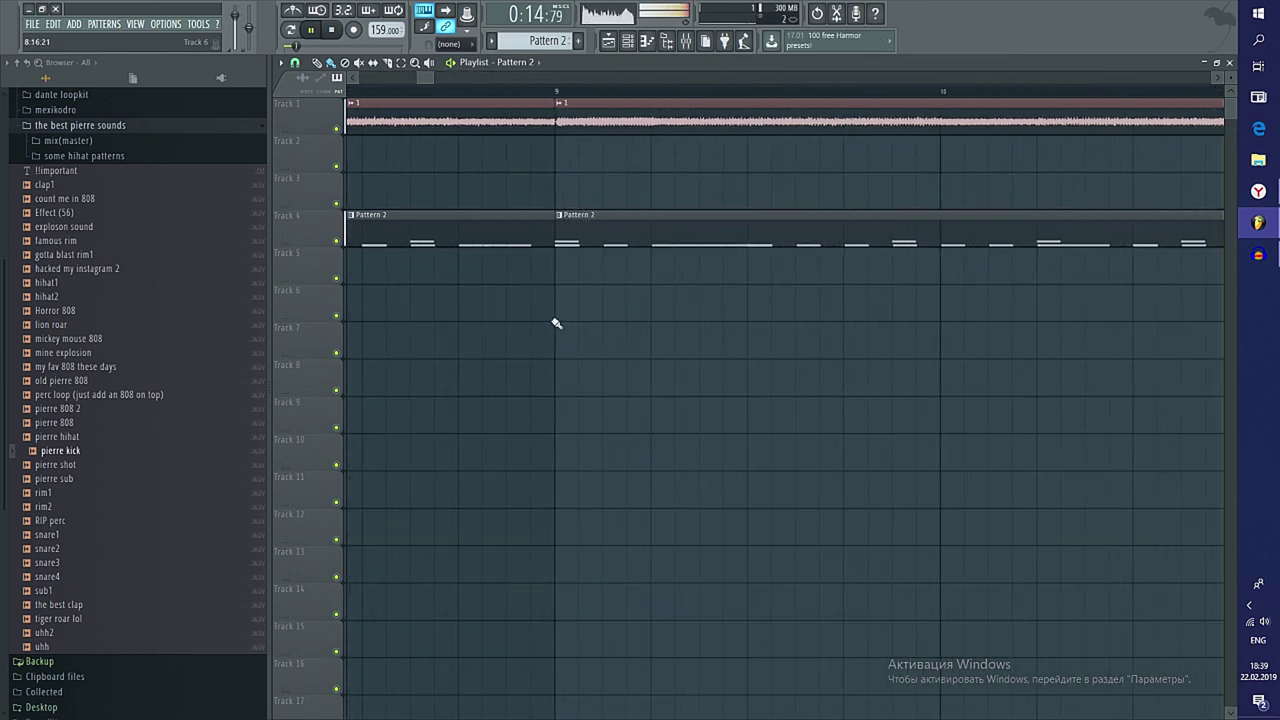
pyautogui.scroll(-6, 546, 323)
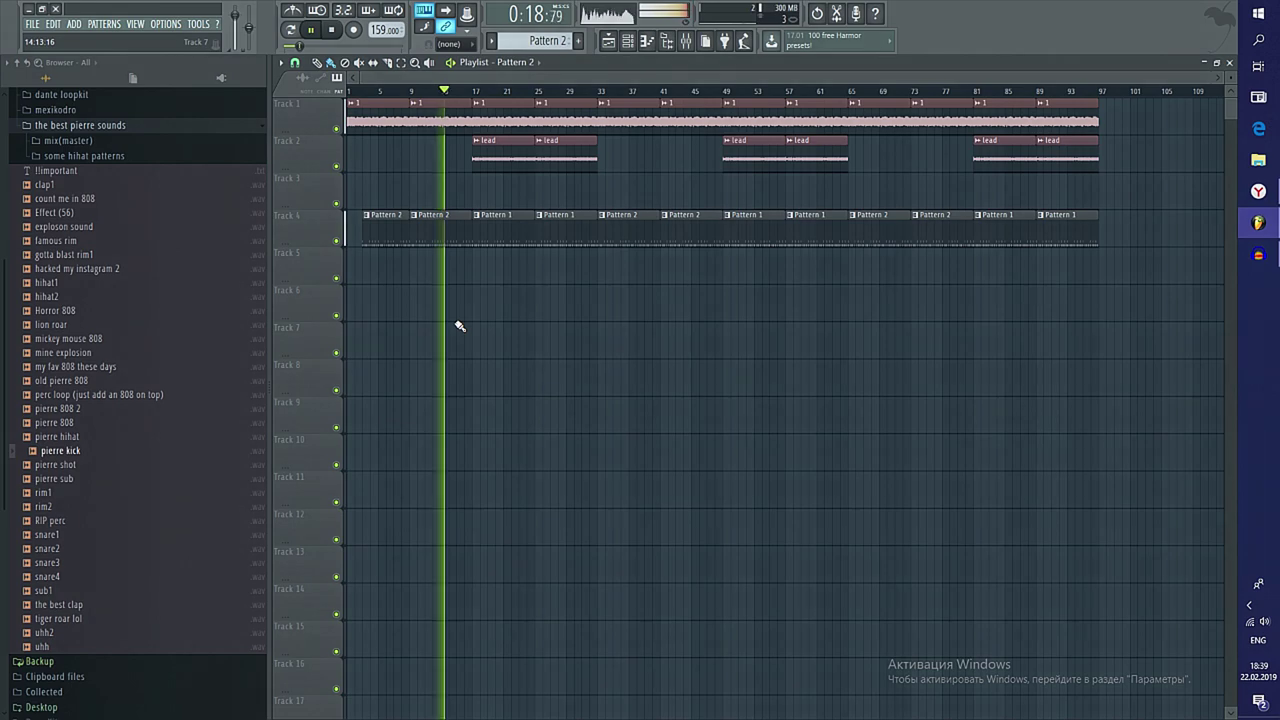
pyautogui.scroll(3, 455, 327)
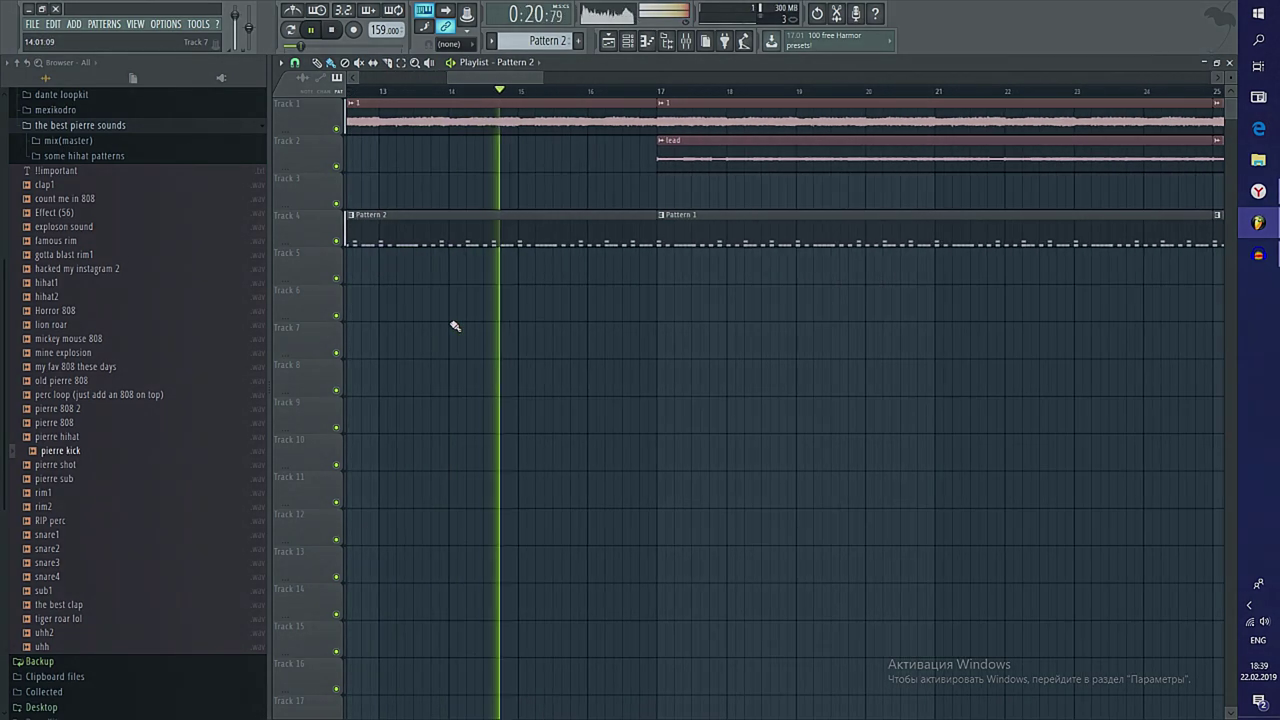
pyautogui.scroll(-4, 509, 343)
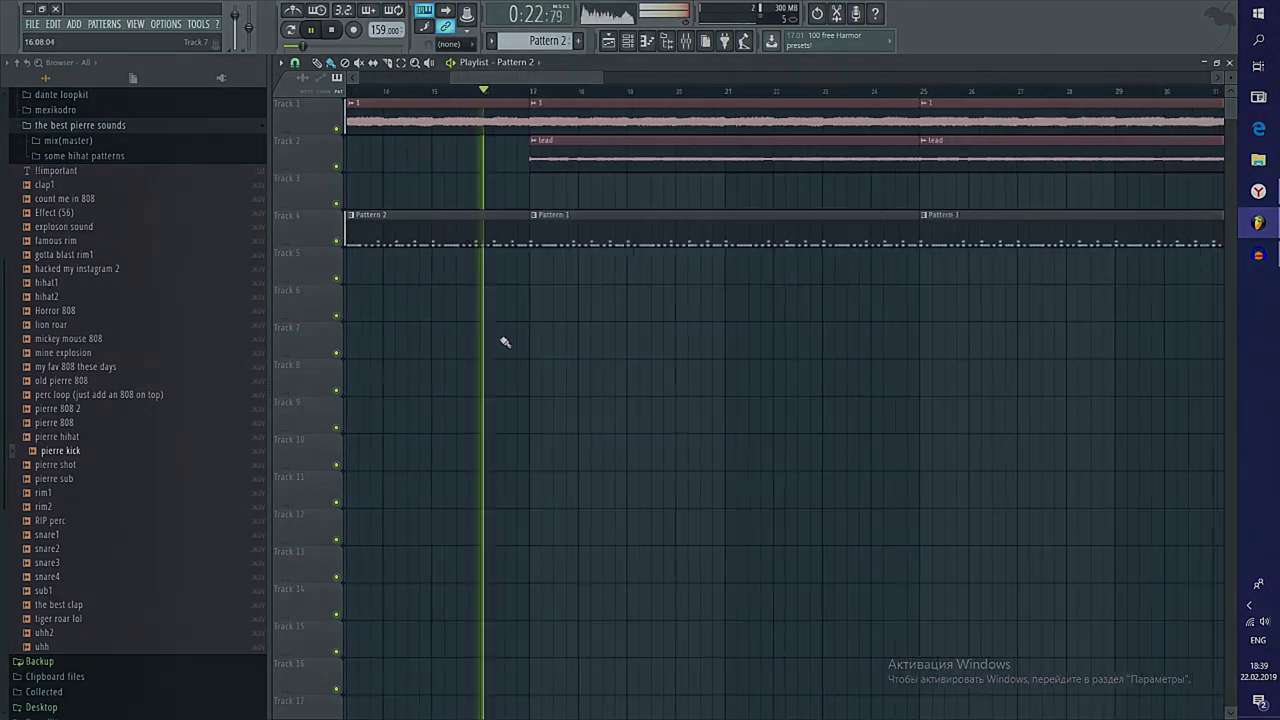
pyautogui.scroll(4, 437, 329)
pyautogui.scroll(-4, 437, 329)
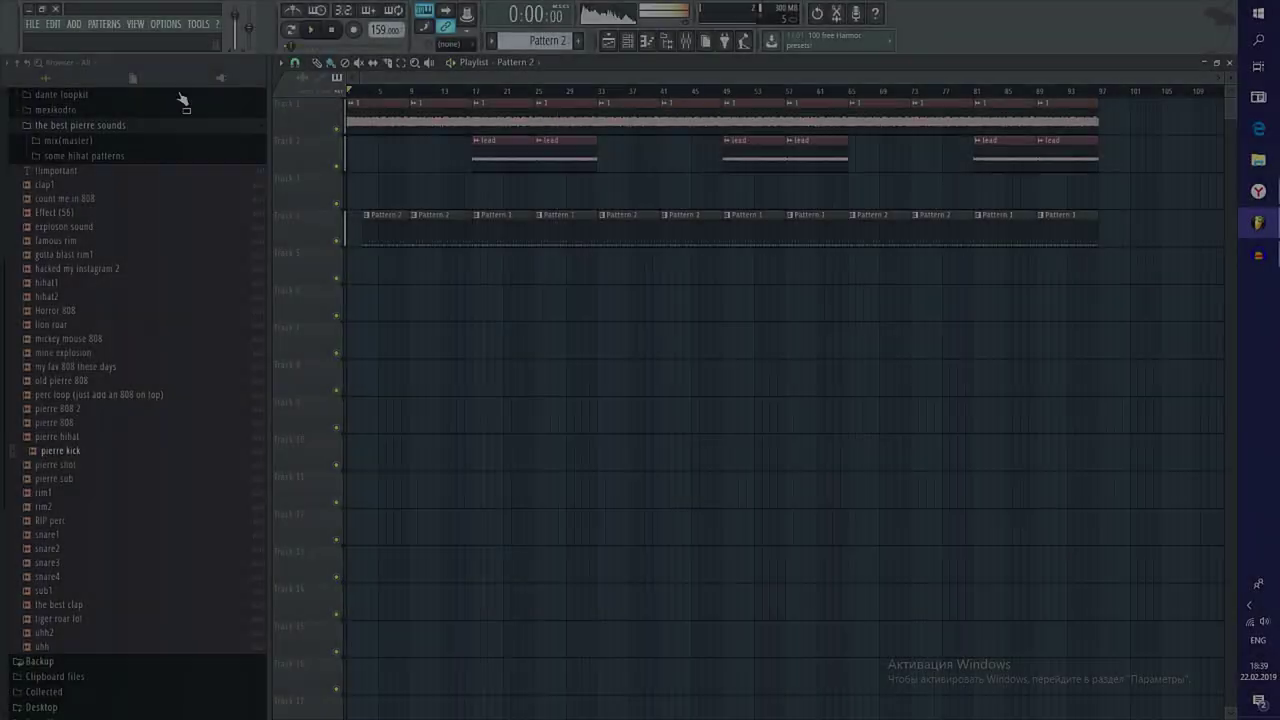
# Start a new project and place rhodes, bell, partial lead and synth strings from dylvinci 147 bpm on tracks 1 to 4
pyautogui.click(23, 26)
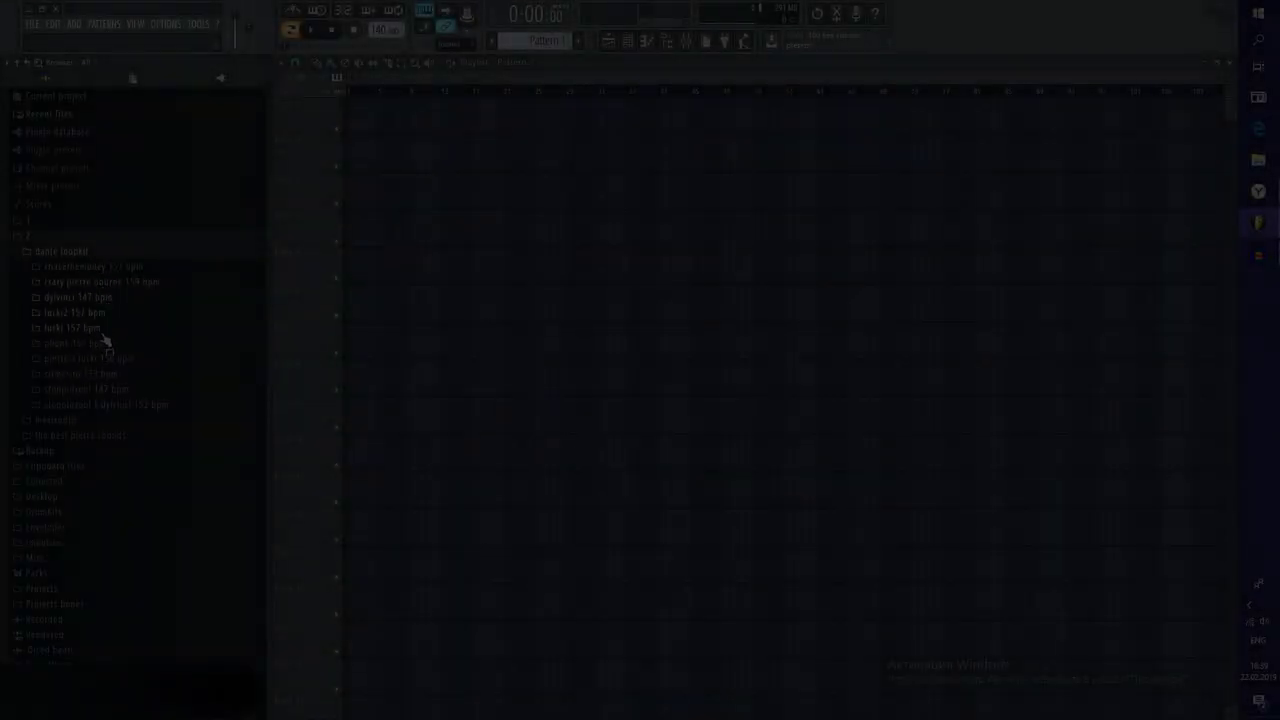
pyautogui.click(119, 297)
pyautogui.click(100, 354)
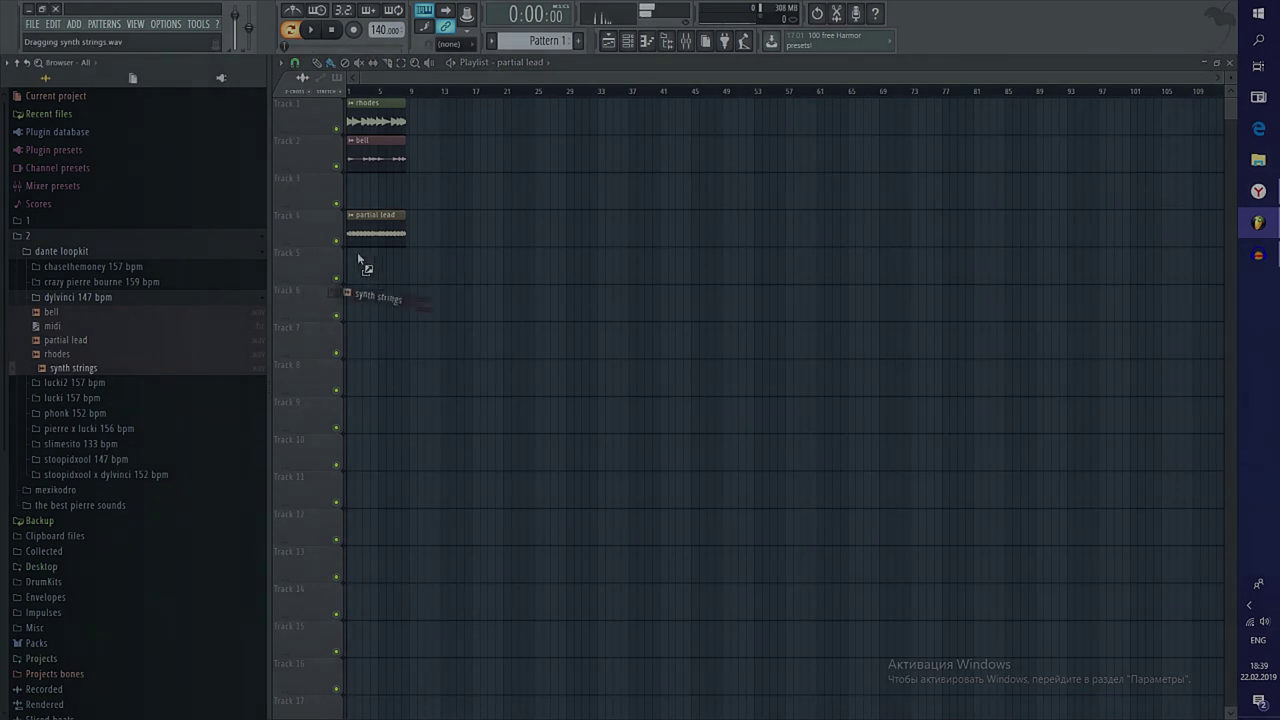
pyautogui.keyDown('ctrl'); pyautogui.rightClick(382, 226); pyautogui.keyUp('ctrl')
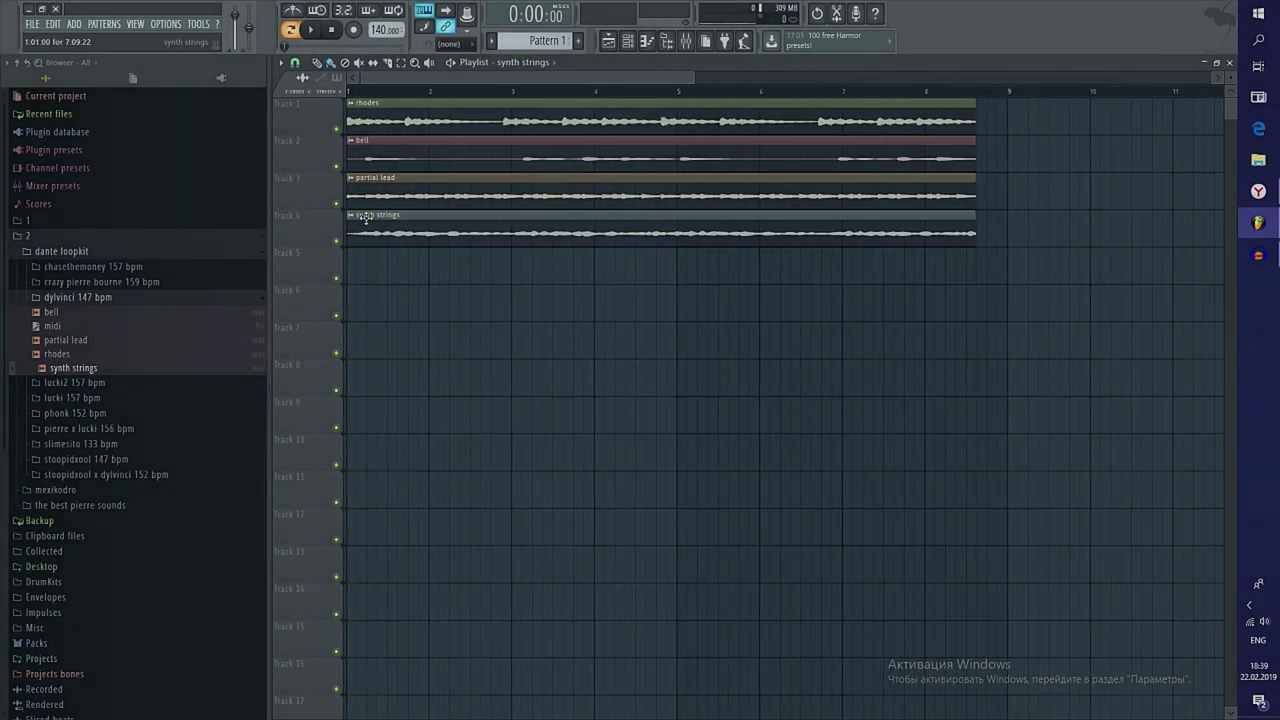
# Set the project tempo to 147 BPM and play the four loops
pyautogui.moveTo(380, 30); pyautogui.dragTo(380, 20)
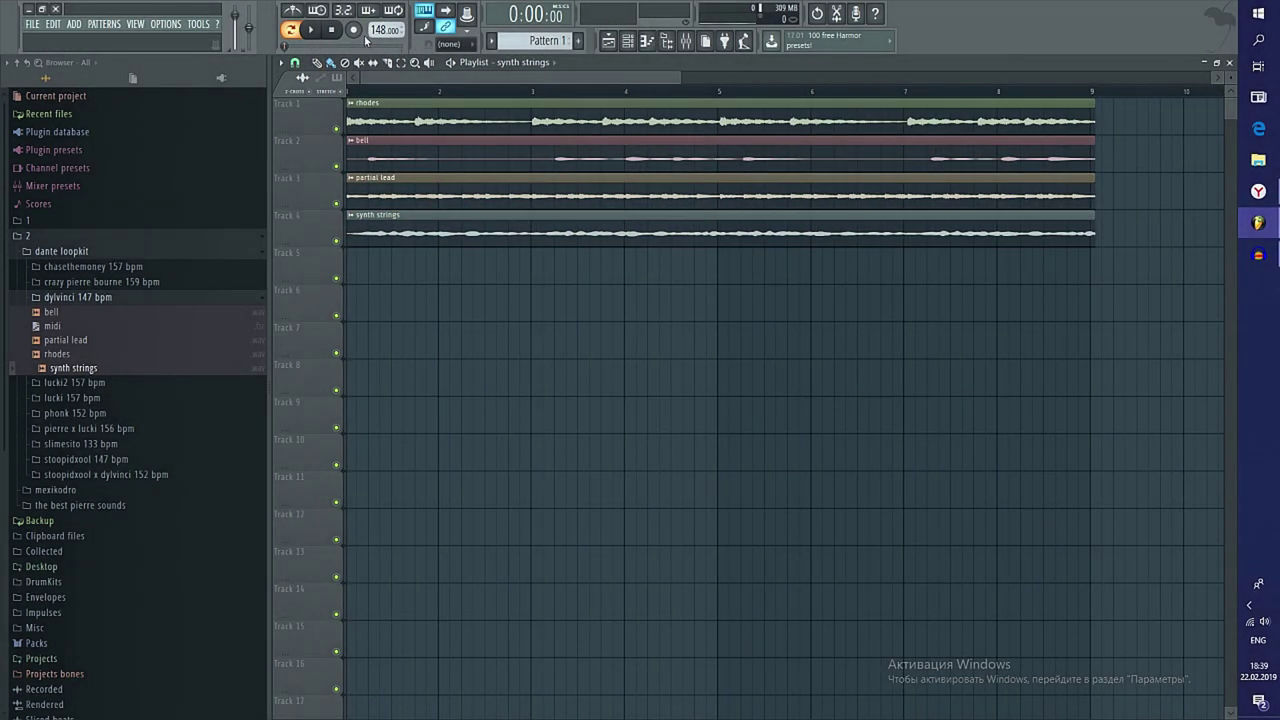
pyautogui.press('space')
pyautogui.scroll(-2, 372, 300)
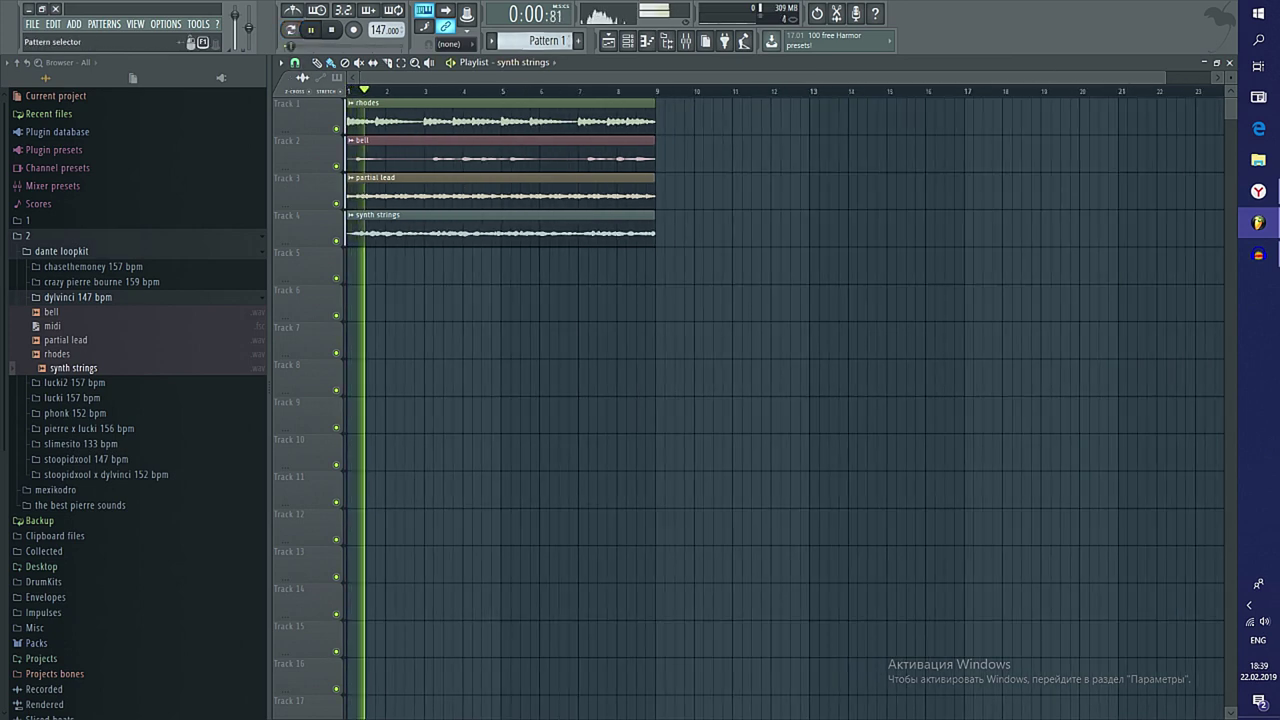
# Place a Pattern 1 clip on track 6 spanning bars 1 to 8 and open its channels
pyautogui.click(372, 300)
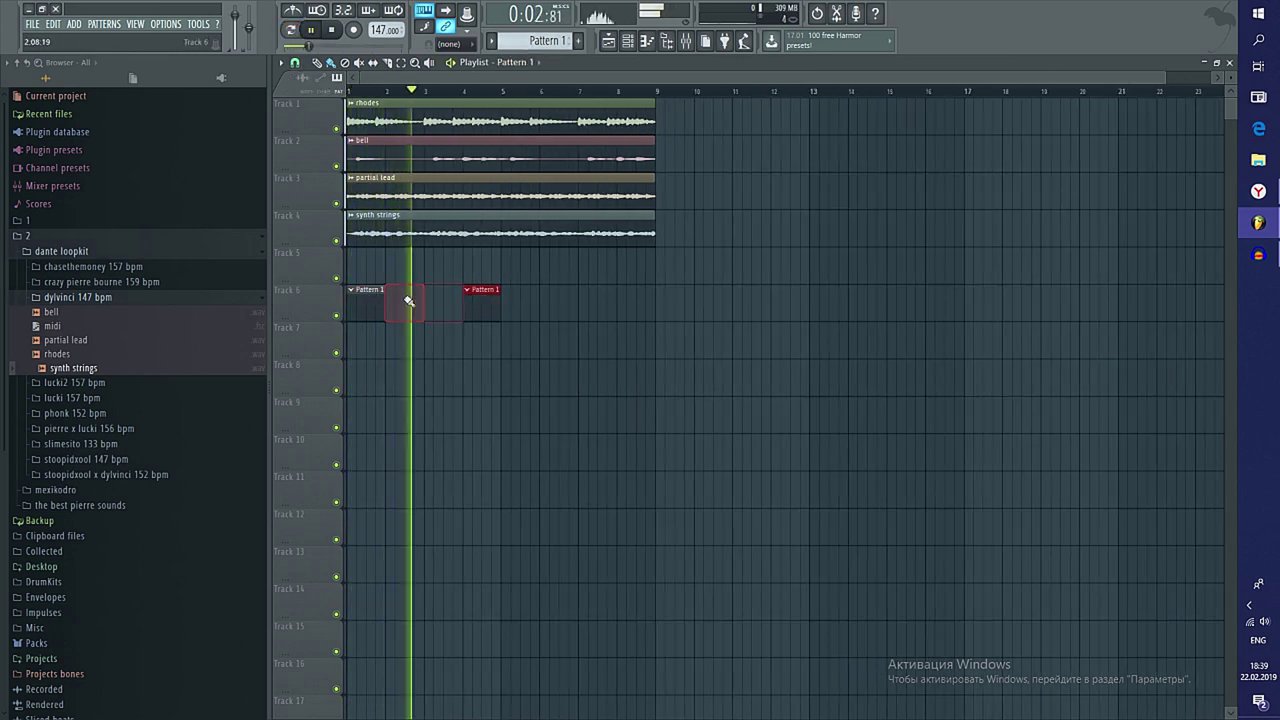
pyautogui.moveTo(384, 300); pyautogui.dragTo(654, 306)
pyautogui.scroll(5, 670, 285)
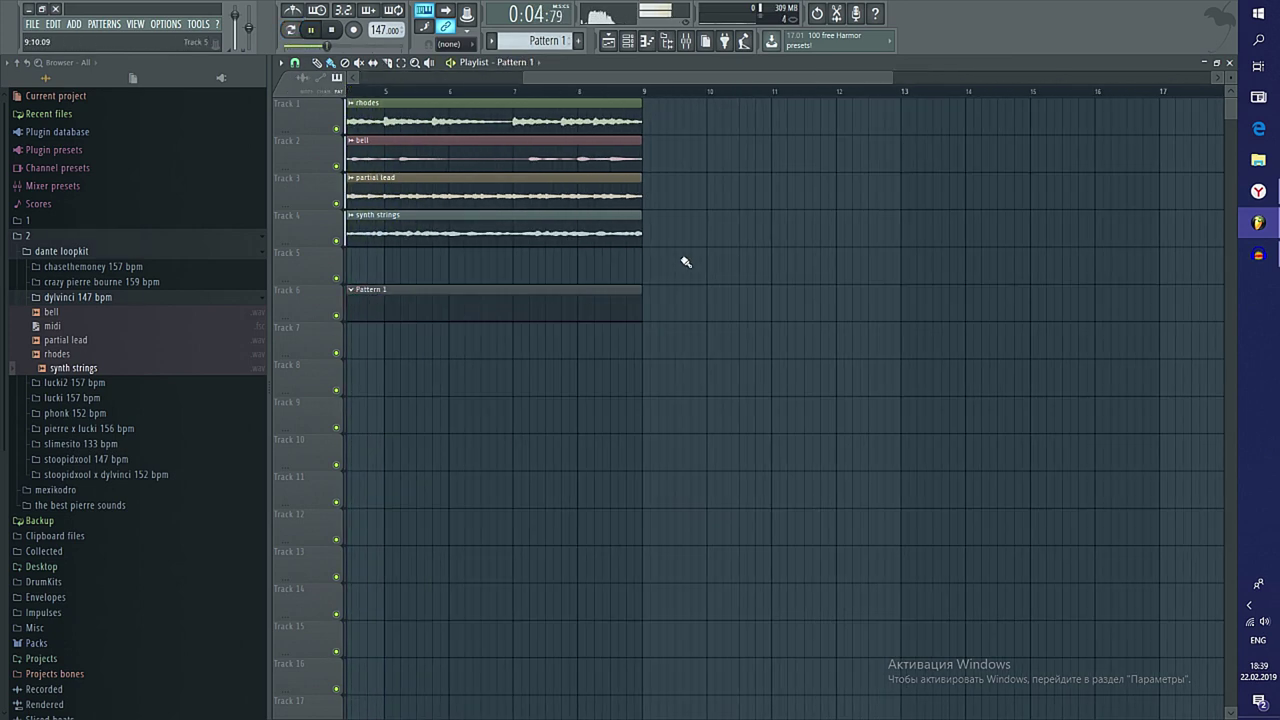
pyautogui.scroll(-3, 578, 260)
pyautogui.doubleClick(515, 313)
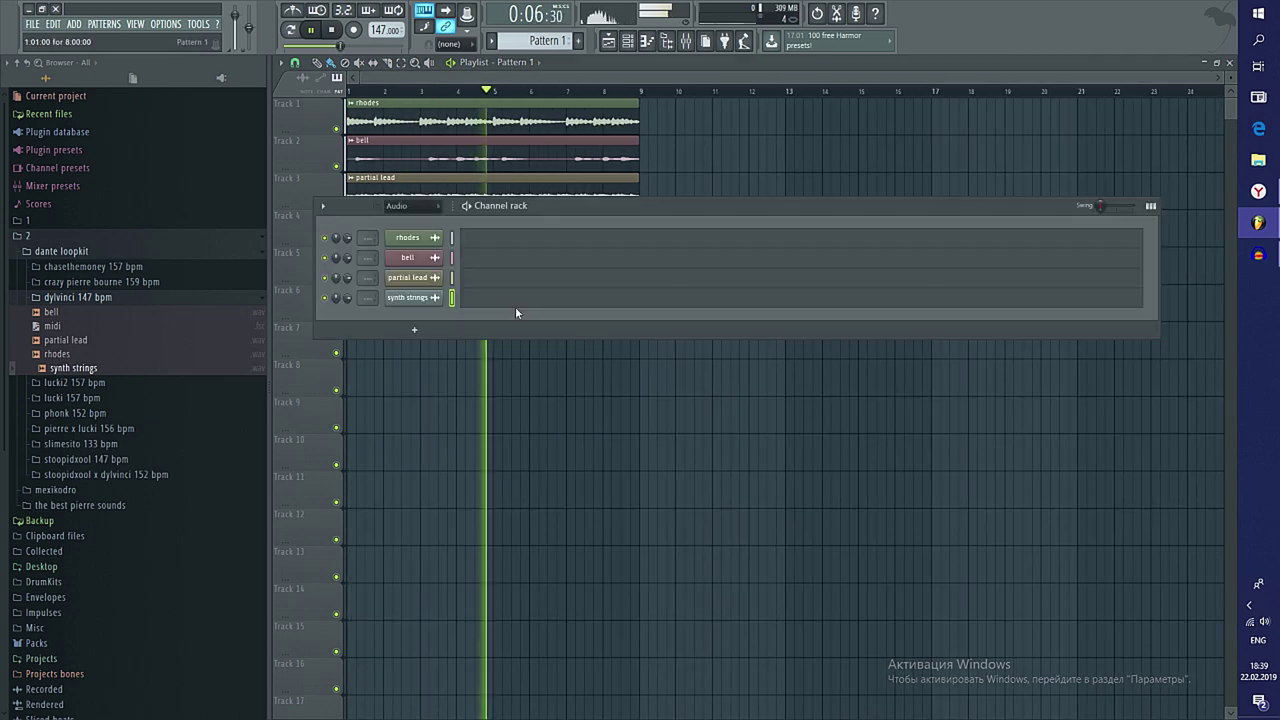
# Display the unsorted channels and load the dylvinci midi file onto the Sampler channel
pyautogui.click(417, 205)
pyautogui.click(380, 267)
pyautogui.moveTo(95, 313); pyautogui.dragTo(410, 241)
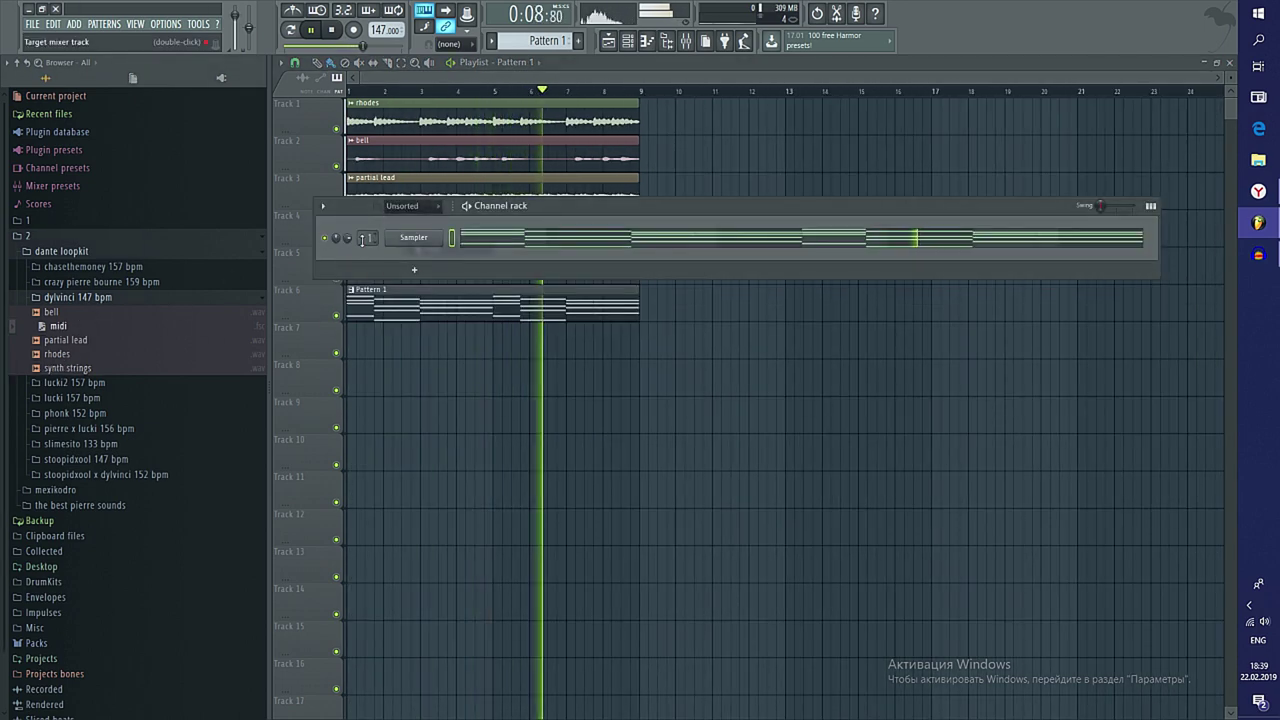
# Add $urreal clap from the mexikodro [Clap$] folder as a new channel and open its piano roll
pyautogui.click(61, 251)
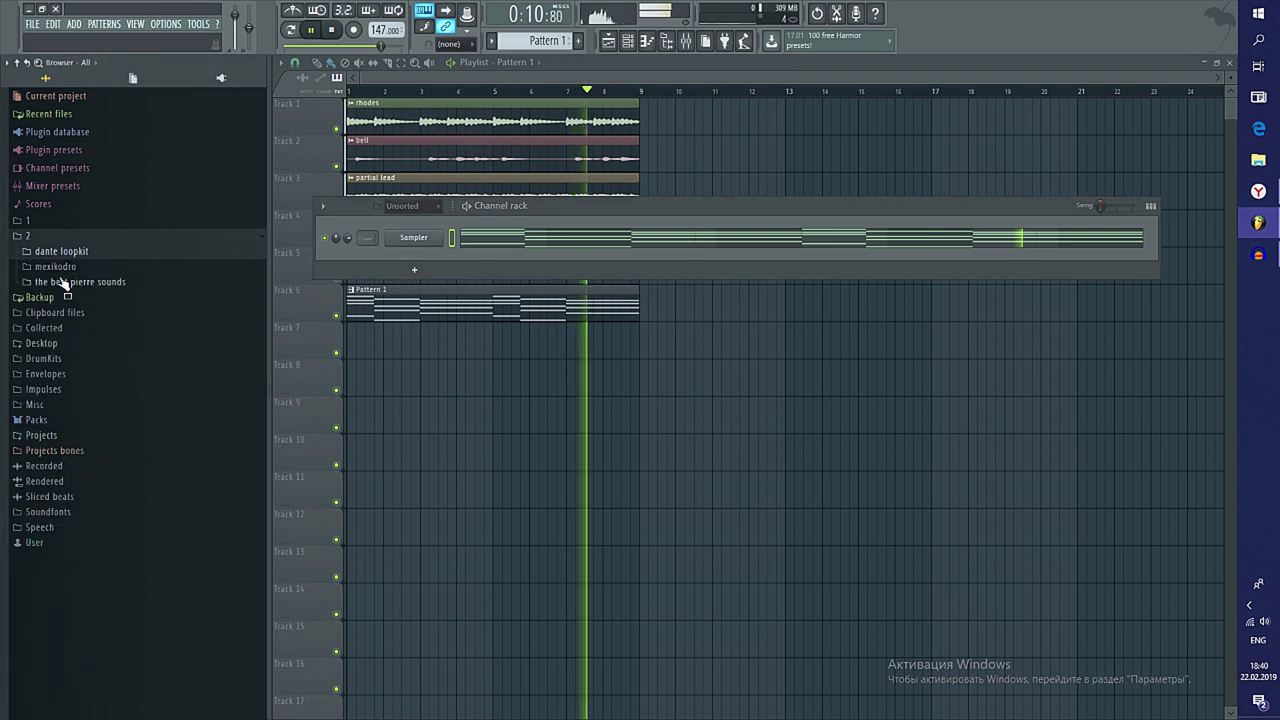
pyautogui.click(55, 266)
pyautogui.click(62, 314)
pyautogui.moveTo(68, 342); pyautogui.dragTo(424, 262)
pyautogui.press('F7')
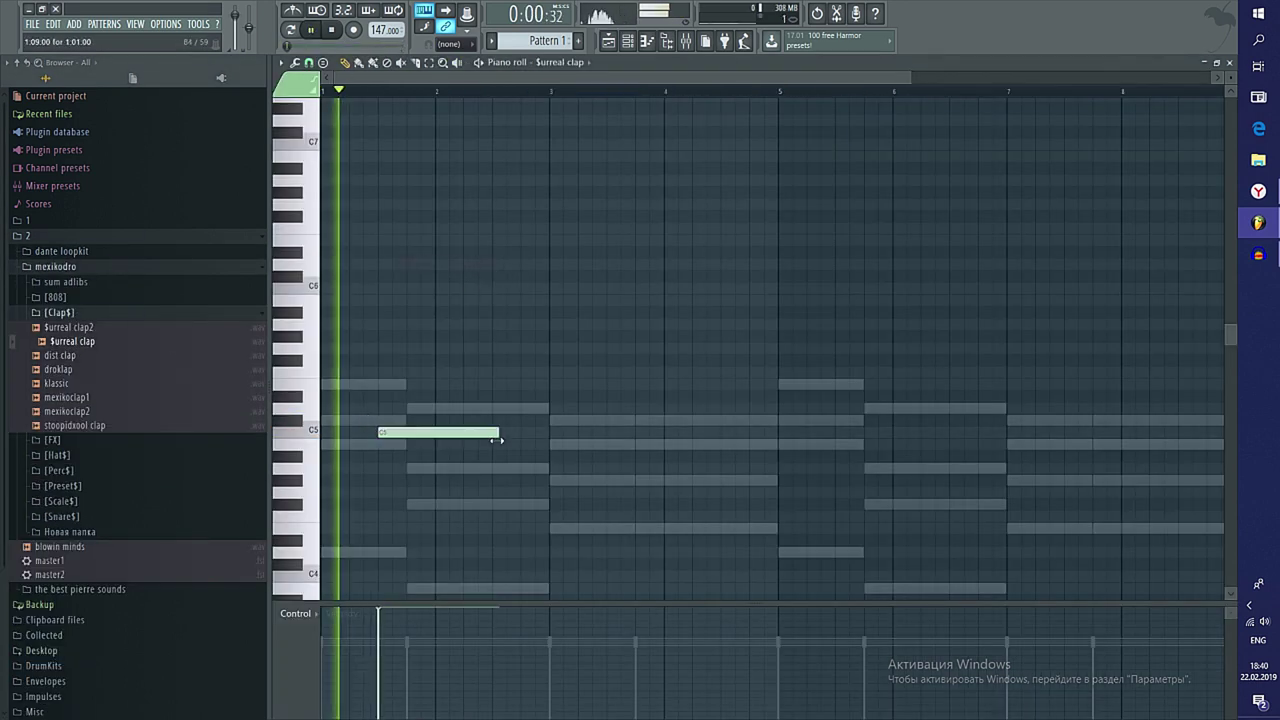
# Place a C5 clap note on beat 3 of bar 1 and repeat it in every bar through bar 8
pyautogui.moveTo(497, 440); pyautogui.dragTo(491, 438)
pyautogui.hotkey('ctrl', 'b')
pyautogui.hotkey('ctrl', 'a')
pyautogui.hotkey('ctrl', 'b')
pyautogui.hotkey('ctrl', 'a')
pyautogui.hotkey('ctrl', 'b')
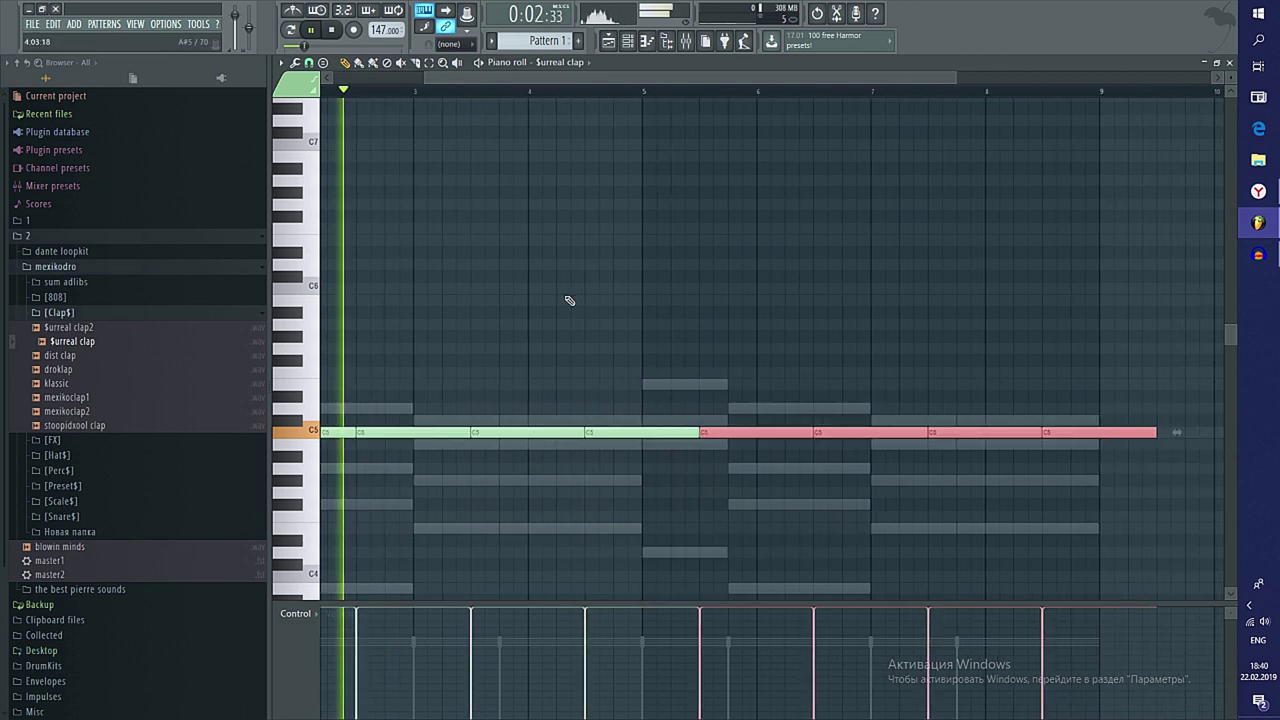
# Discard the lengths of the clap notes and view the $urreal clap channel's sample settings
pyautogui.hotkey('ctrl', 'd')
pyautogui.hotkey('shift', 'd')
pyautogui.press('space')
pyautogui.press('F7')
pyautogui.click(415, 260)
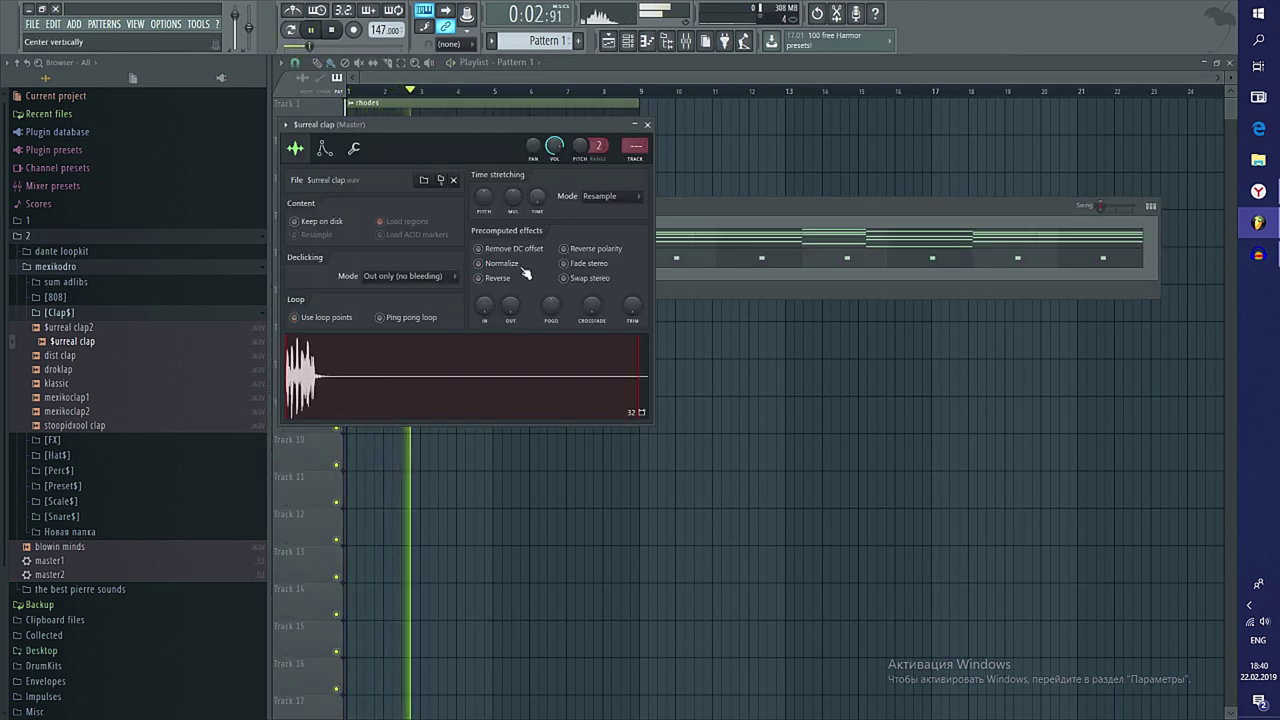
pyautogui.press('Escape')
# Add xanganghat from the [Hat$] folder as a normalized channel and fill it with a hit every 2 steps
pyautogui.click(51, 457)
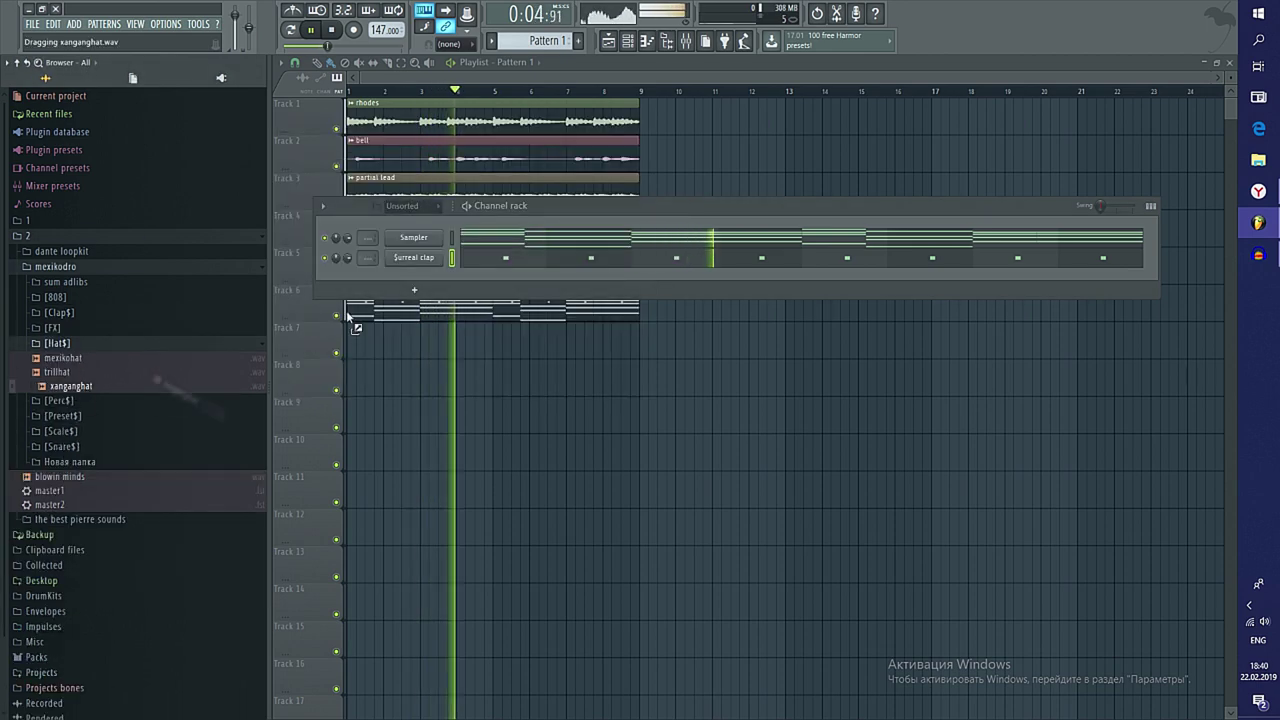
pyautogui.moveTo(348, 316); pyautogui.dragTo(412, 280)
pyautogui.click(496, 280)
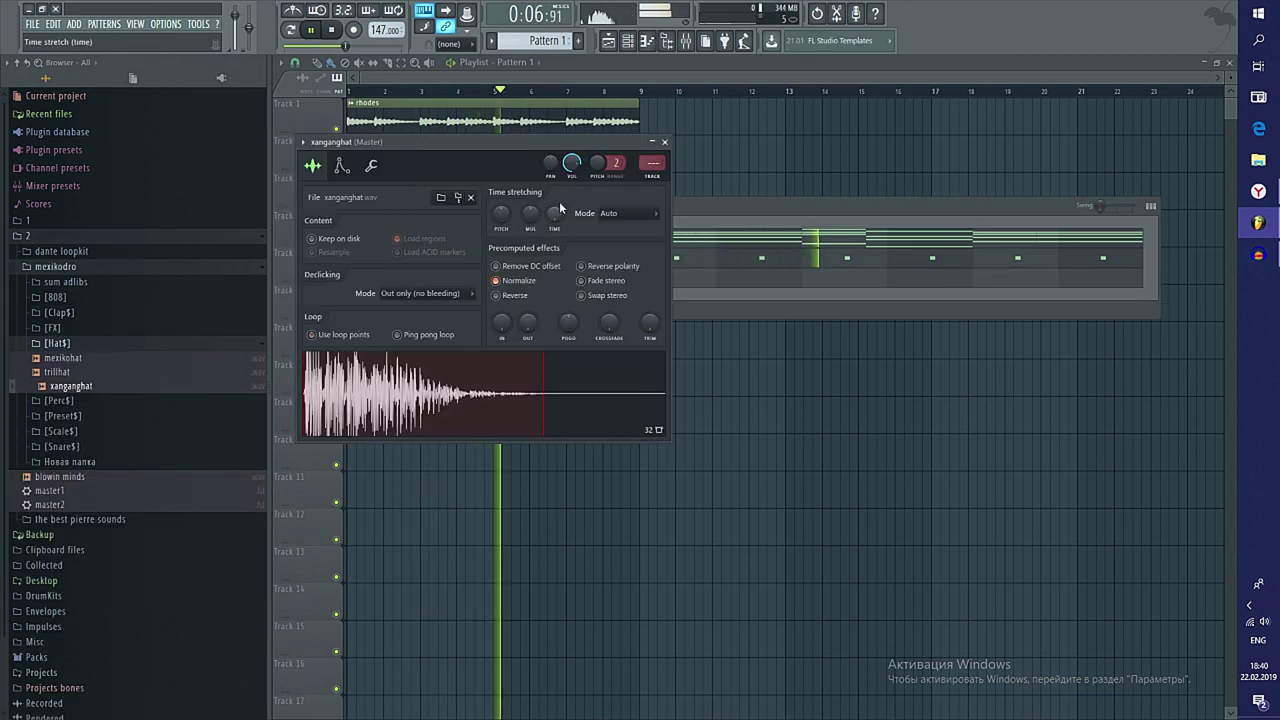
pyautogui.press('Escape')
pyautogui.rightClick(440, 277)
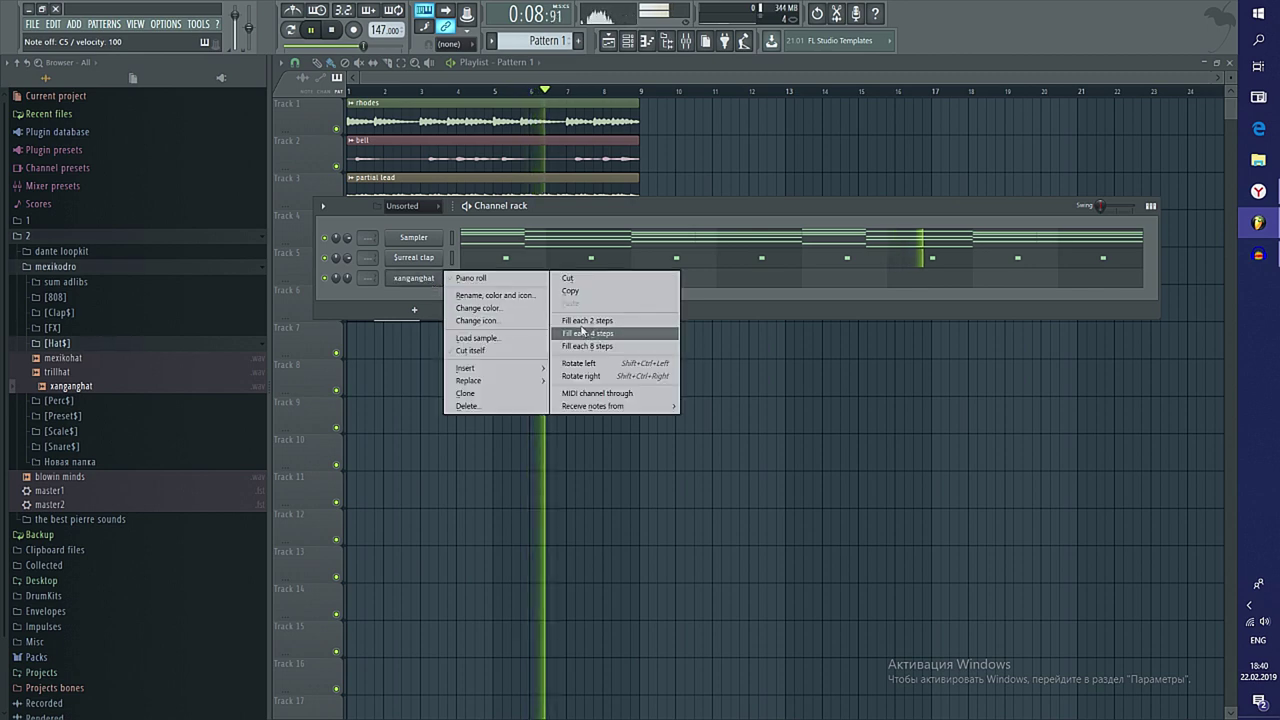
pyautogui.click(582, 319)
pyautogui.click(492, 277)
pyautogui.click(311, 66)
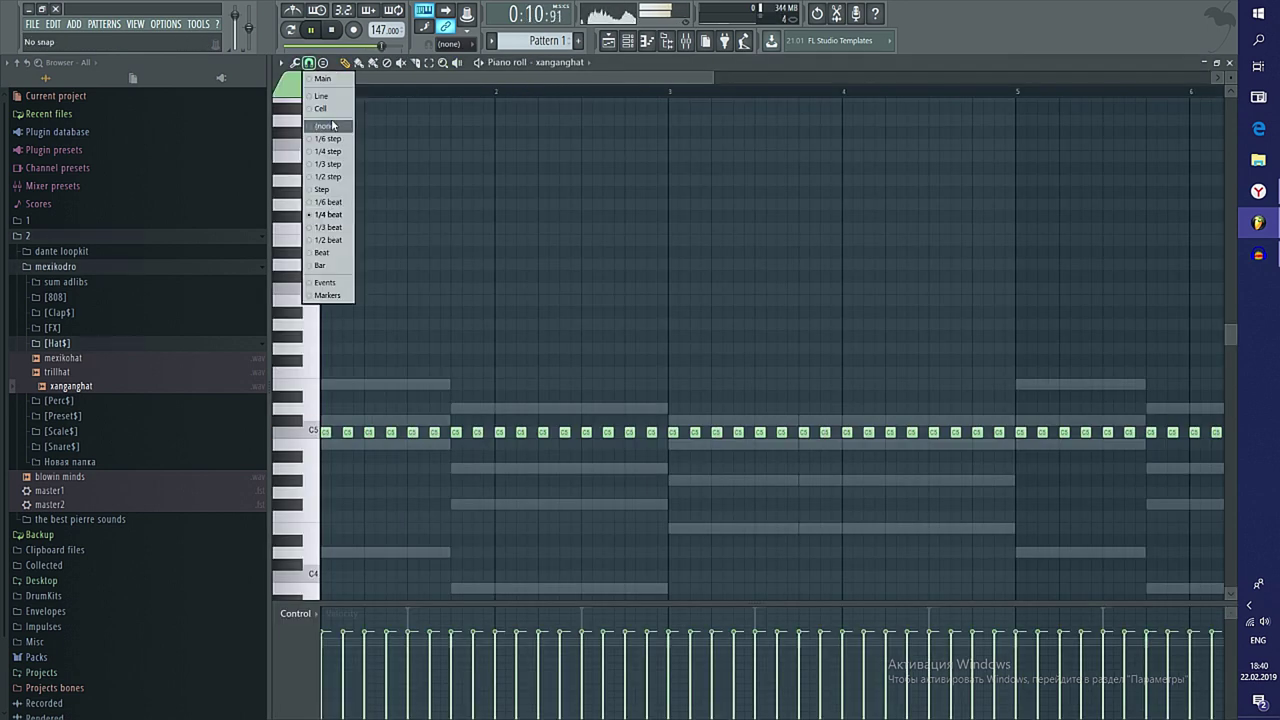
pyautogui.click(328, 126)
pyautogui.scroll(-3, 397, 152)
pyautogui.click(289, 92)
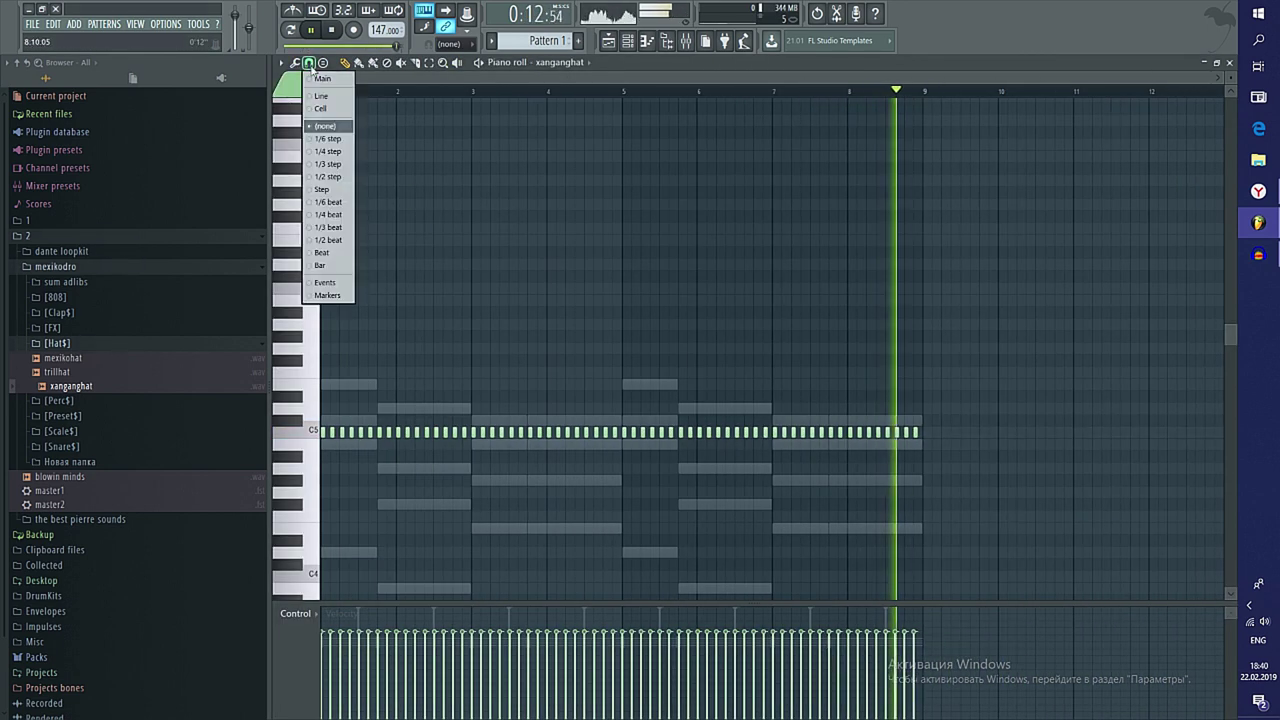
pyautogui.click(337, 206)
pyautogui.press('F7')
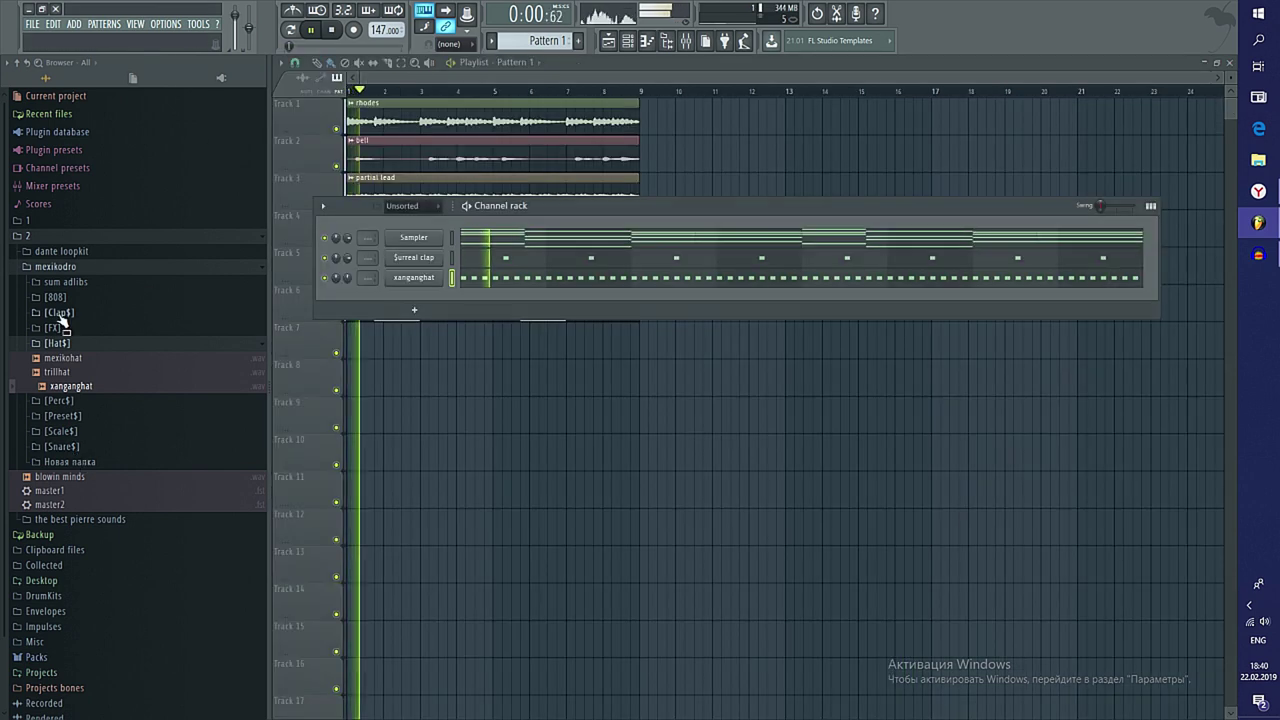
# Add brokeboi from the [808] folder as a new channel and enable Cut itself for it
pyautogui.click(55, 297)
pyautogui.moveTo(62, 326); pyautogui.dragTo(405, 297)
pyautogui.rightClick(420, 298)
pyautogui.click(468, 370)
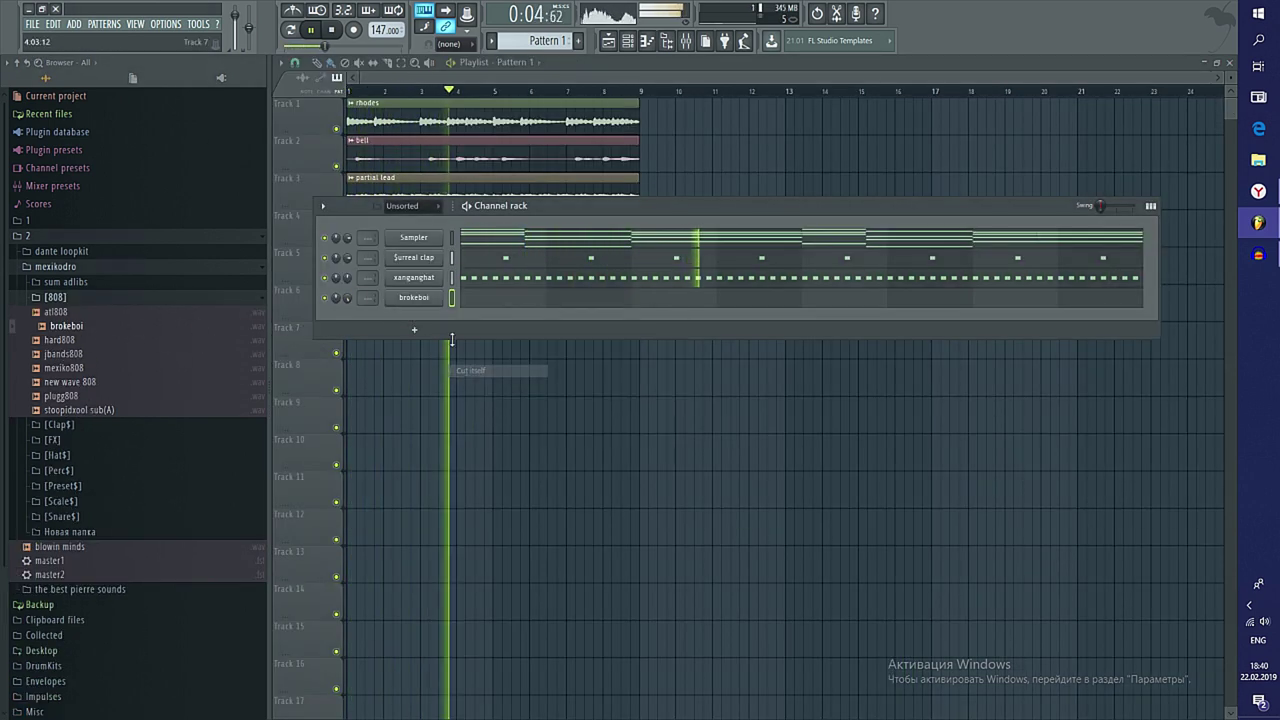
# Detect the pitch regions of the brokeboi sample in Edison and set the channel's root note to D5
pyautogui.click(414, 300)
pyautogui.rightClick(433, 315)
pyautogui.moveTo(457, 376)
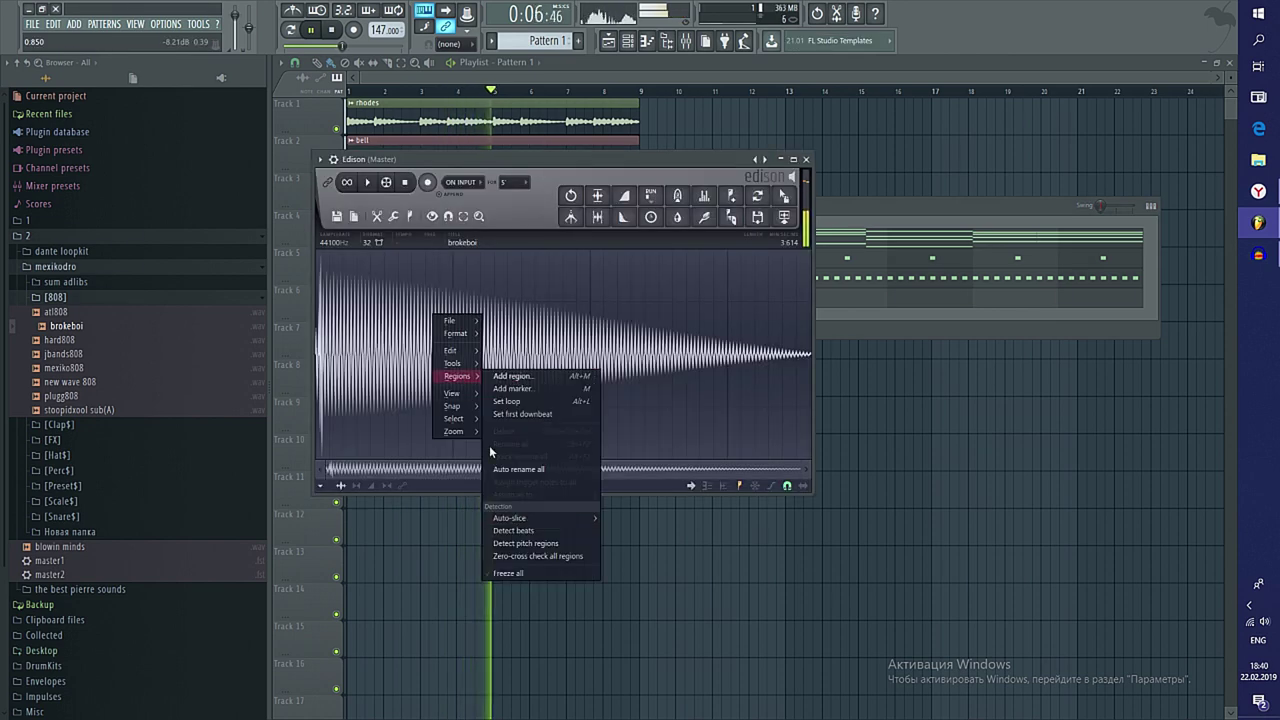
pyautogui.click(530, 544)
pyautogui.press('Escape')
pyautogui.click(359, 184)
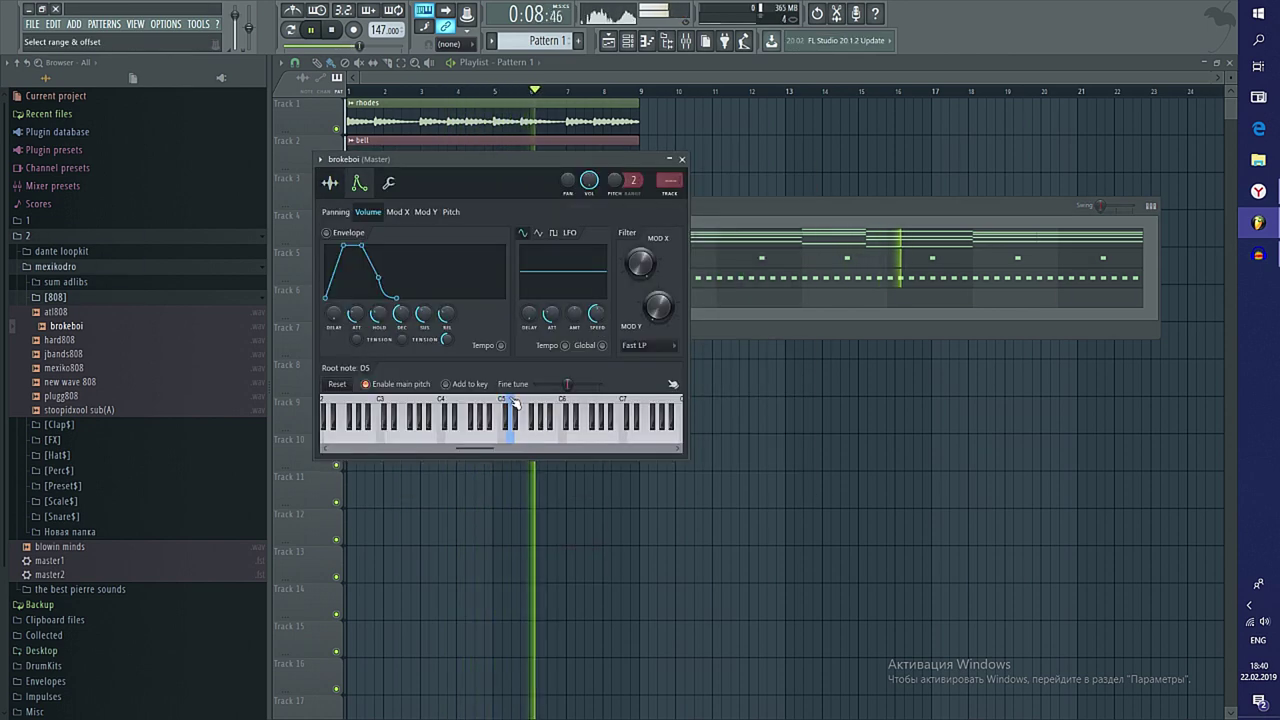
pyautogui.press('Escape')
# Draw brokeboi notes E5 at bar 1, two D5 across bars 1 and 2, and C#5 at bar 3, discarding their lengths
pyautogui.press('F7')
pyautogui.click(325, 373)
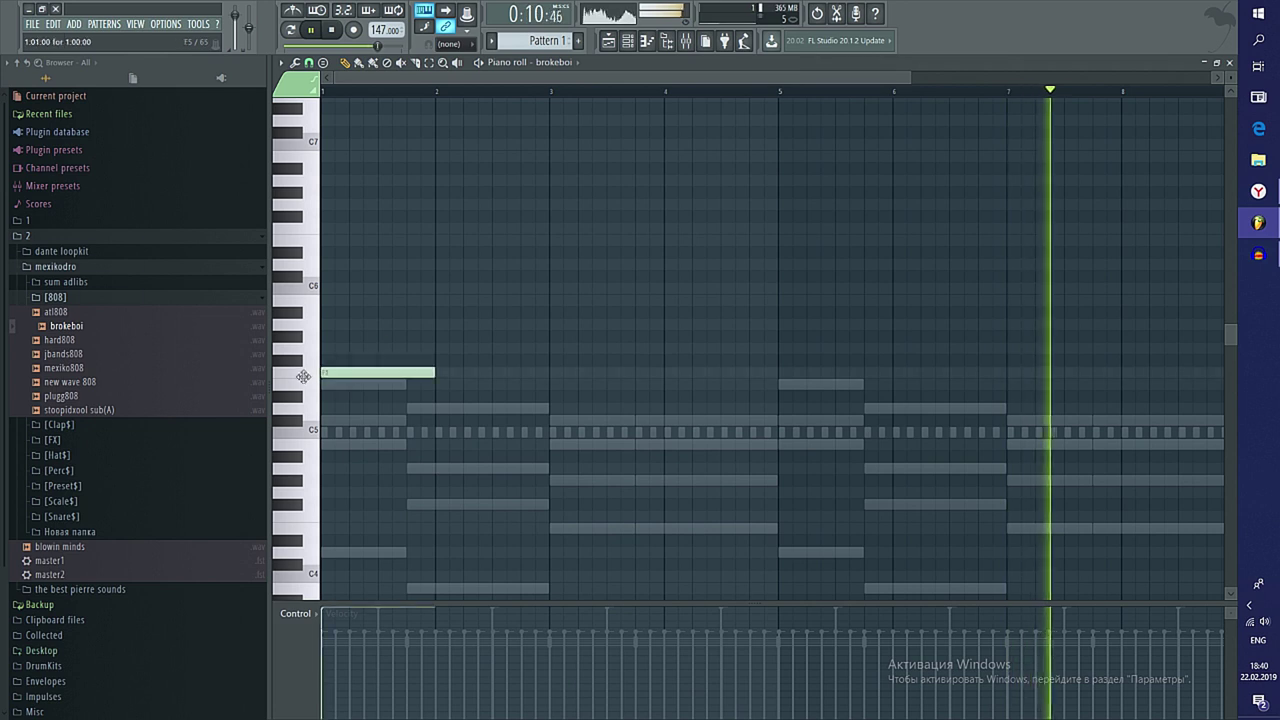
pyautogui.rightClick(325, 376)
pyautogui.click(324, 385)
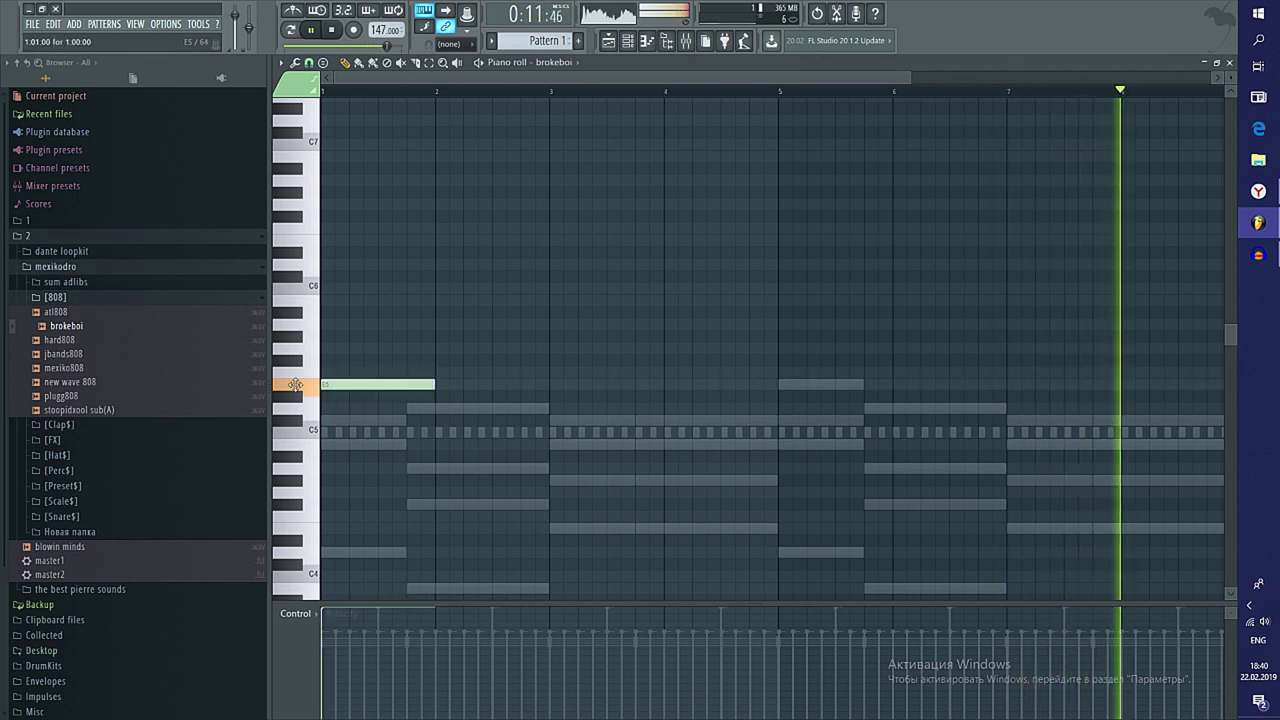
pyautogui.click(408, 409)
pyautogui.click(466, 409)
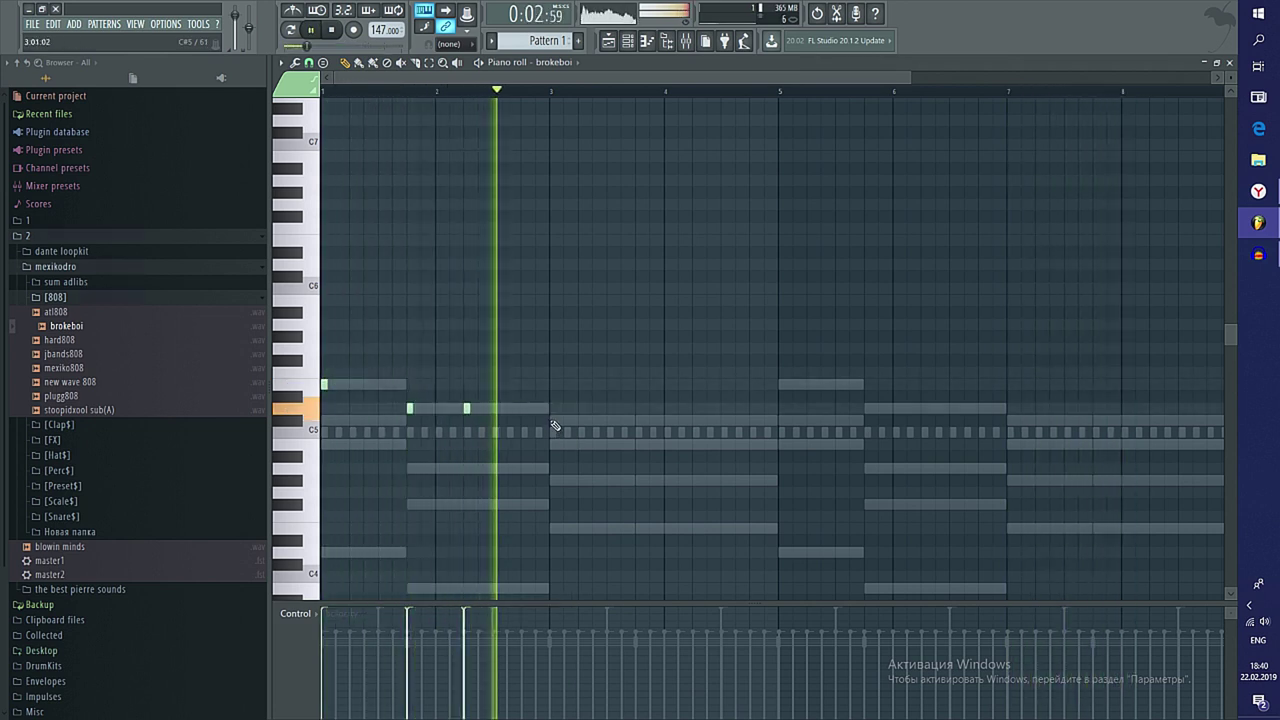
pyautogui.click(554, 420)
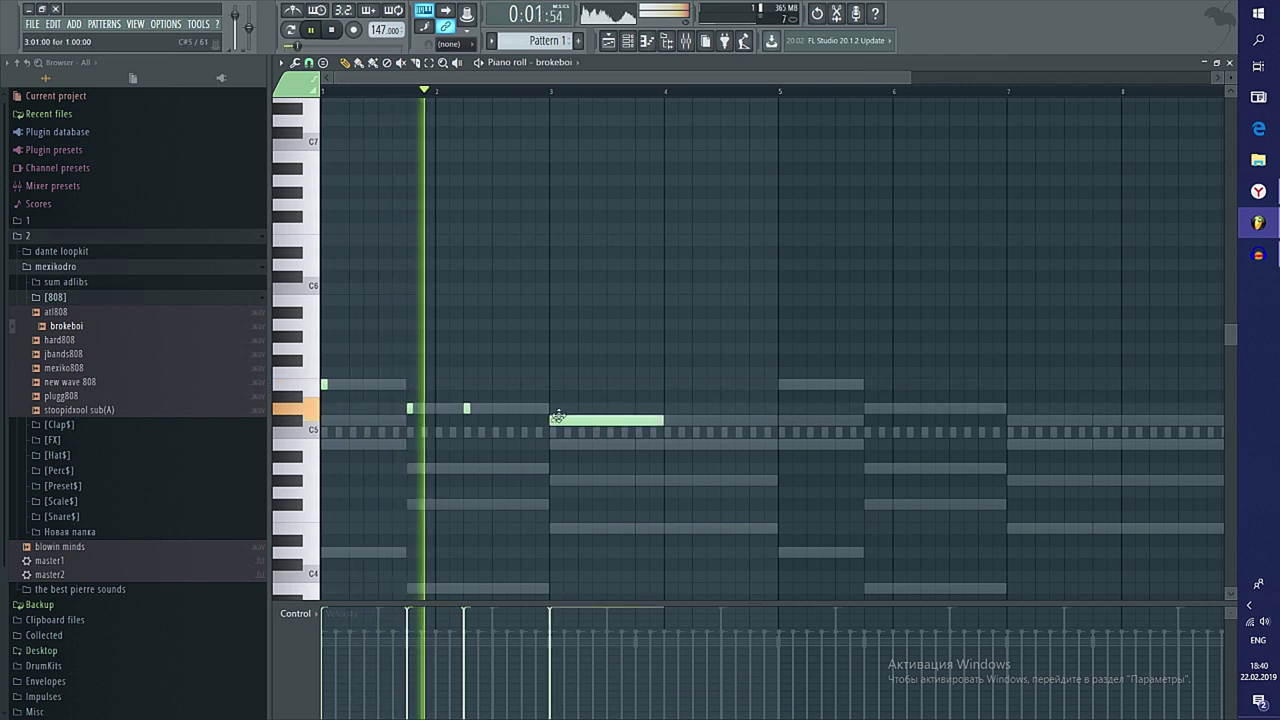
pyautogui.hotkey('shift', 'd')
pyautogui.hotkey('ctrl', 'd')
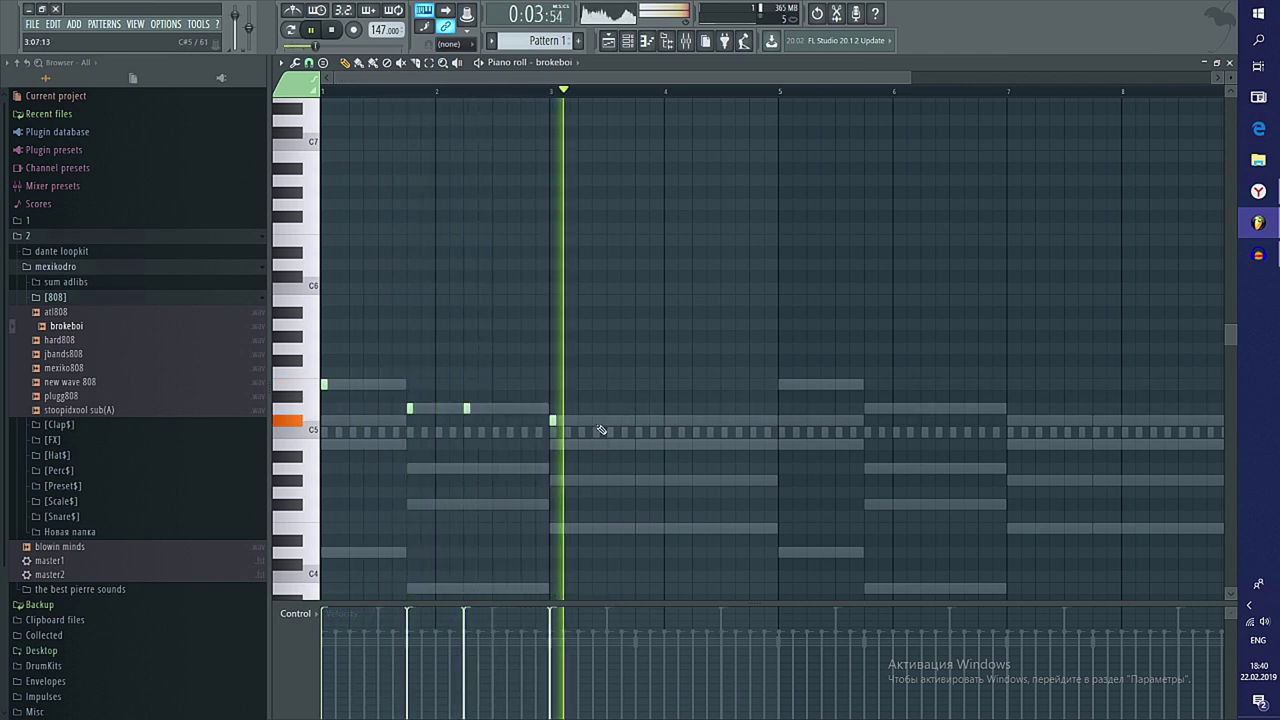
# Add three more C#5 notes and a closing B4 across bars 3 and 4, and make the brokeboi notes legato up to bar 5
pyautogui.click(597, 422)
pyautogui.click(635, 421)
pyautogui.click(693, 421)
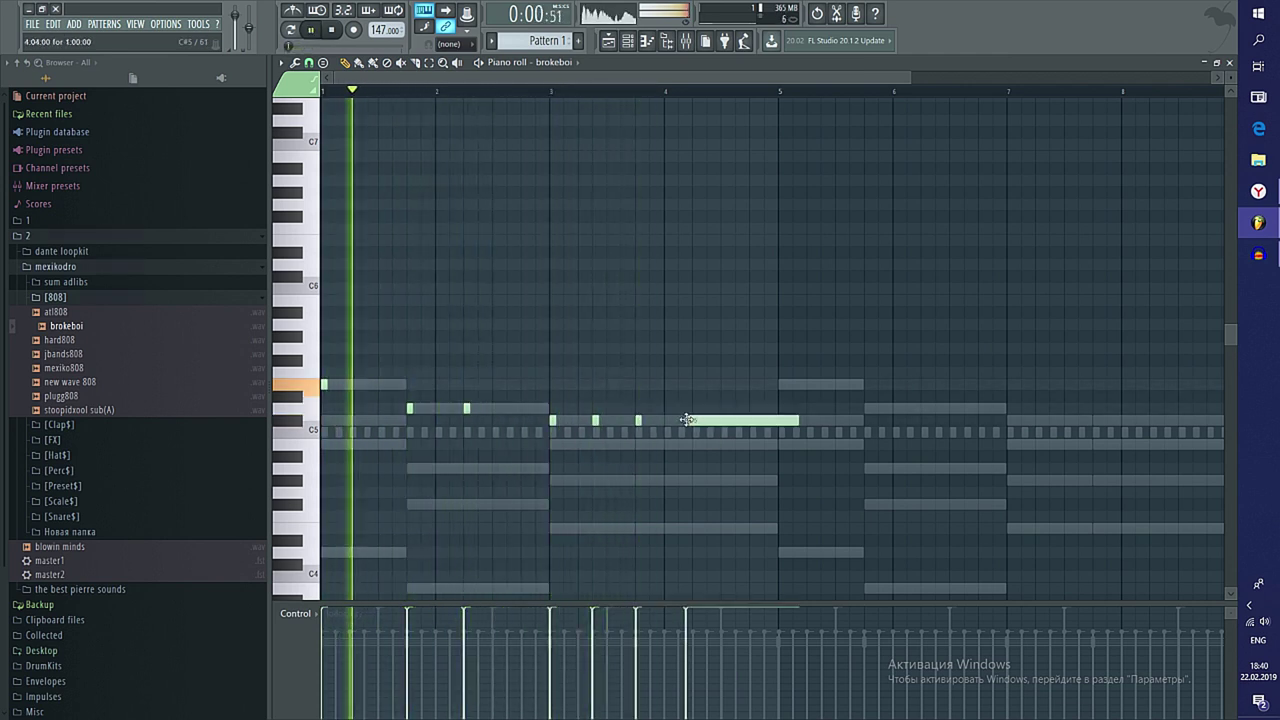
pyautogui.click(740, 444)
pyautogui.click(785, 384)
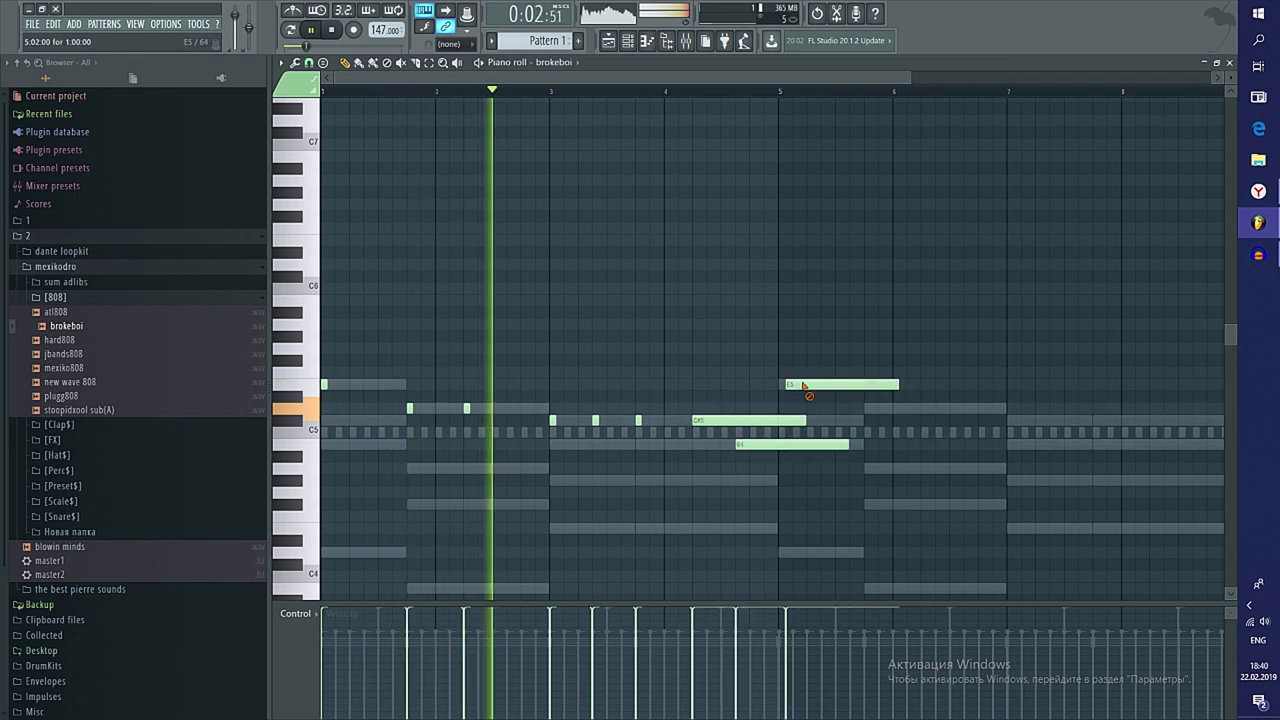
pyautogui.hotkey('ctrl', 'l')
pyautogui.rightClick(812, 385)
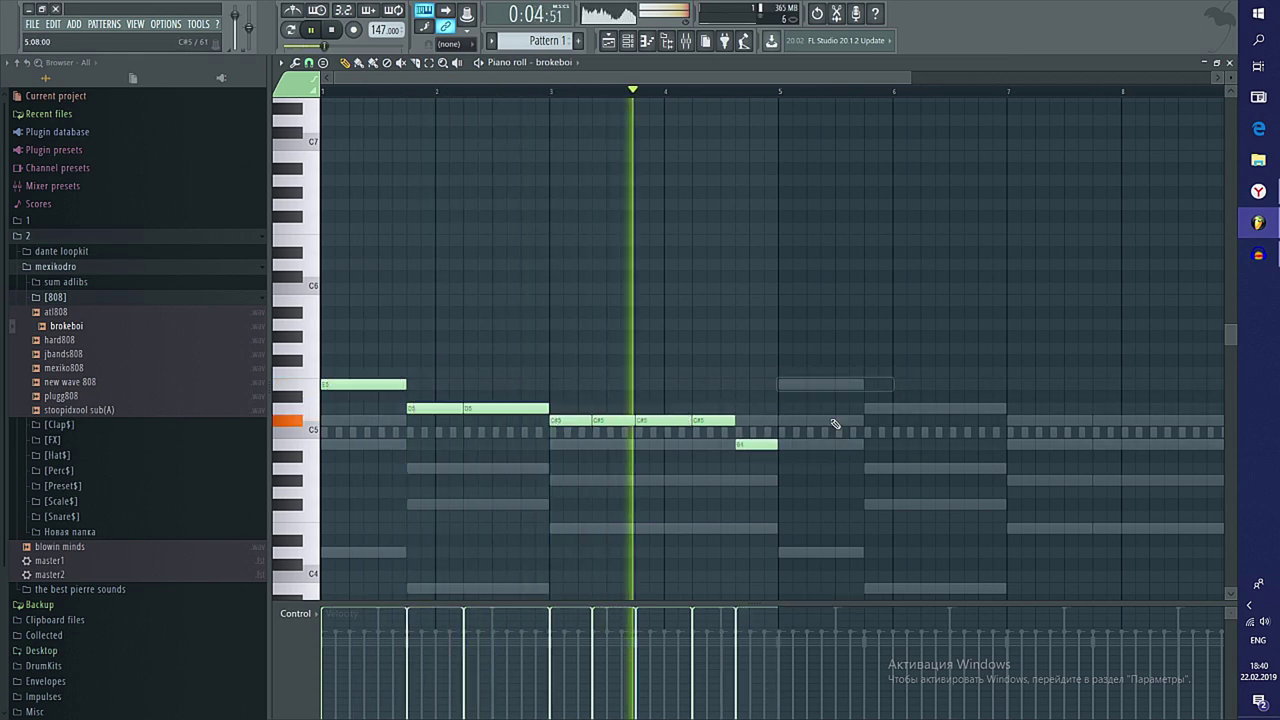
# Duplicate the four-bar brokeboi phrase into bars 5 to 8 and discard the lengths of all its notes
pyautogui.hotkey('ctrl', 'b')
pyautogui.scroll(-3, 942, 413)
pyautogui.hotkey('ctrl', 'd')
pyautogui.hotkey('shift', 'd')
# Raise the brokeboi note at bar 3 by an octave and add a short A4 note on beat 4 of bar 2
pyautogui.keyDown('ctrl'); pyautogui.click(473, 421); pyautogui.keyUp('ctrl')
pyautogui.hotkey('ctrl', 'Up')
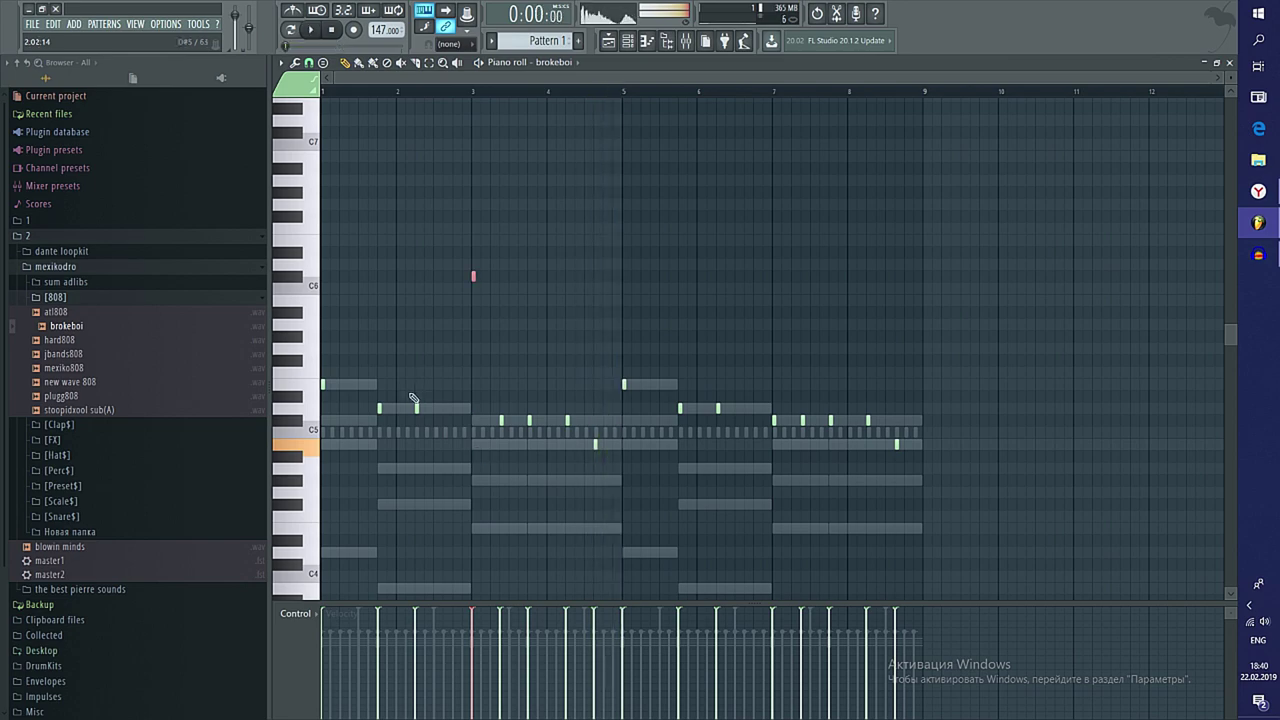
pyautogui.scroll(2, 476, 478)
pyautogui.click(425, 467)
pyautogui.rightClick(427, 468)
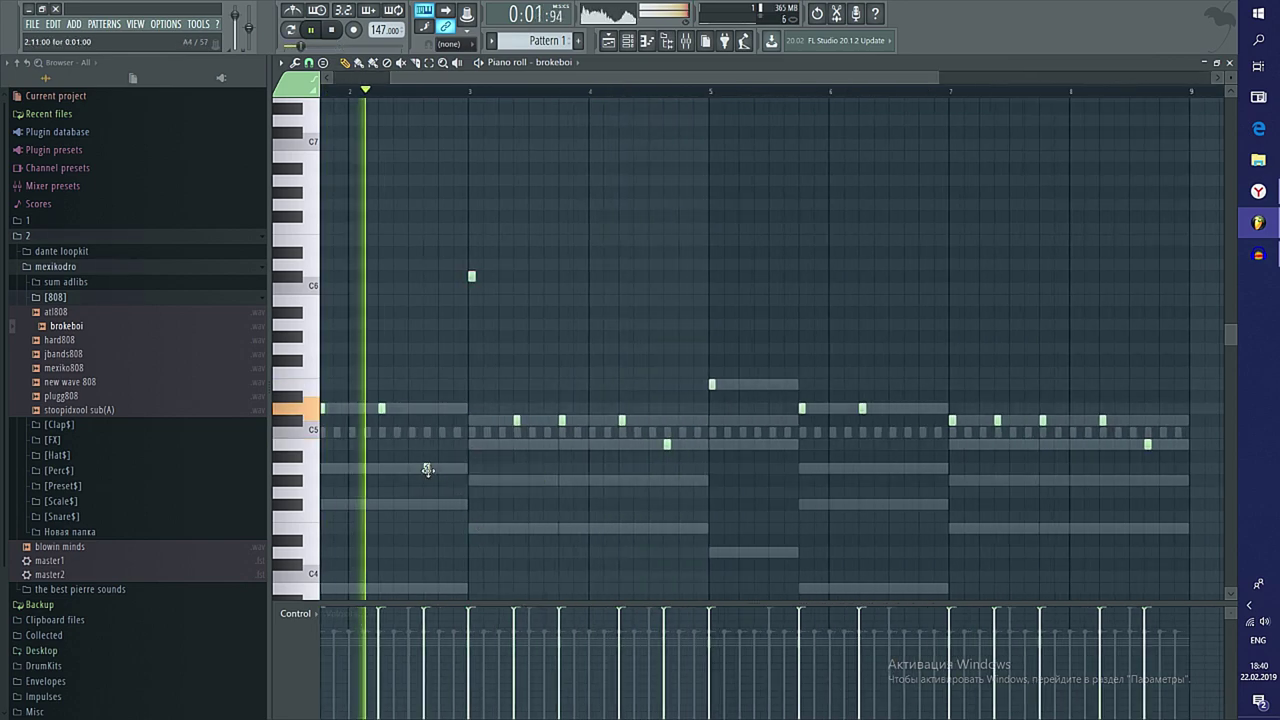
pyautogui.click(445, 469)
pyautogui.hotkey('shift', 'd')
pyautogui.scroll(-1, 497, 491)
pyautogui.scroll(-2, 500, 493)
pyautogui.scroll(2, 580, 531)
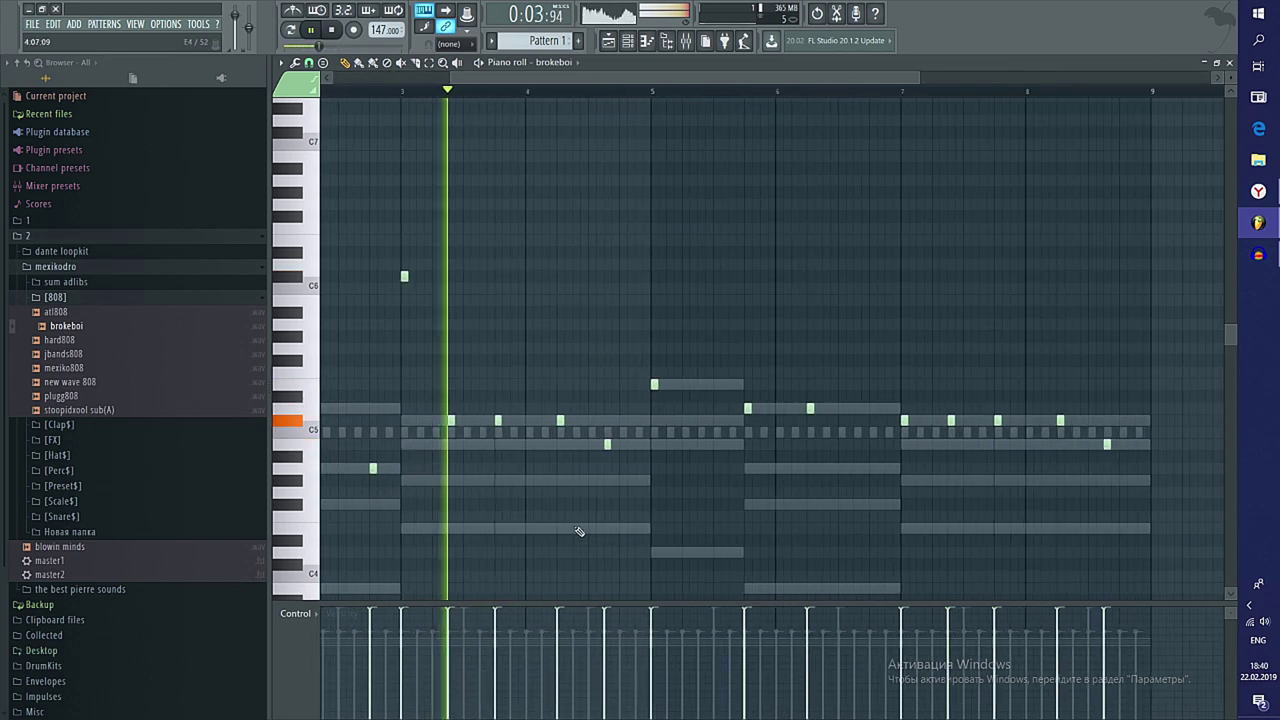
pyautogui.scroll(-2, 620, 543)
pyautogui.scroll(2, 614, 541)
pyautogui.scroll(-2, 512, 518)
pyautogui.scroll(2, 558, 508)
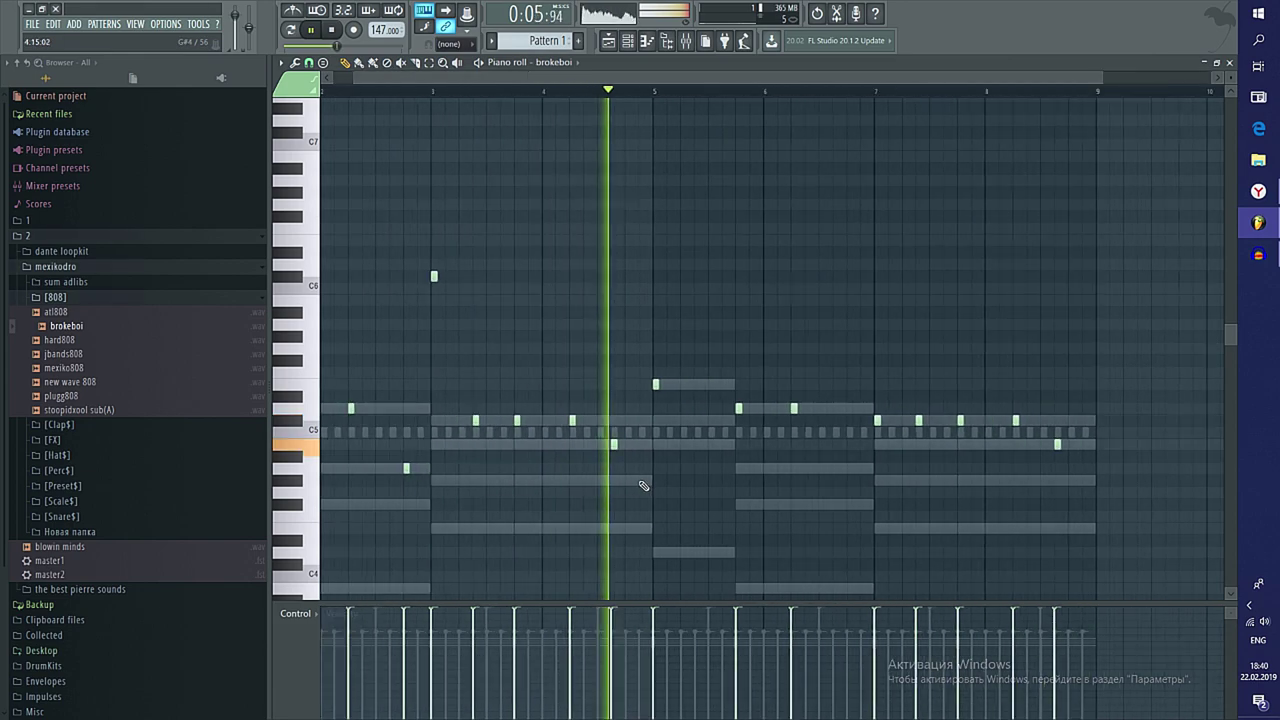
# Add a short A4 note on beat 4 of bar 6 and replace the C#5 note at bar 7 with a short G#5
pyautogui.scroll(-2, 690, 500)
pyautogui.scroll(3, 784, 529)
pyautogui.scroll(-2, 622, 466)
pyautogui.scroll(2, 632, 476)
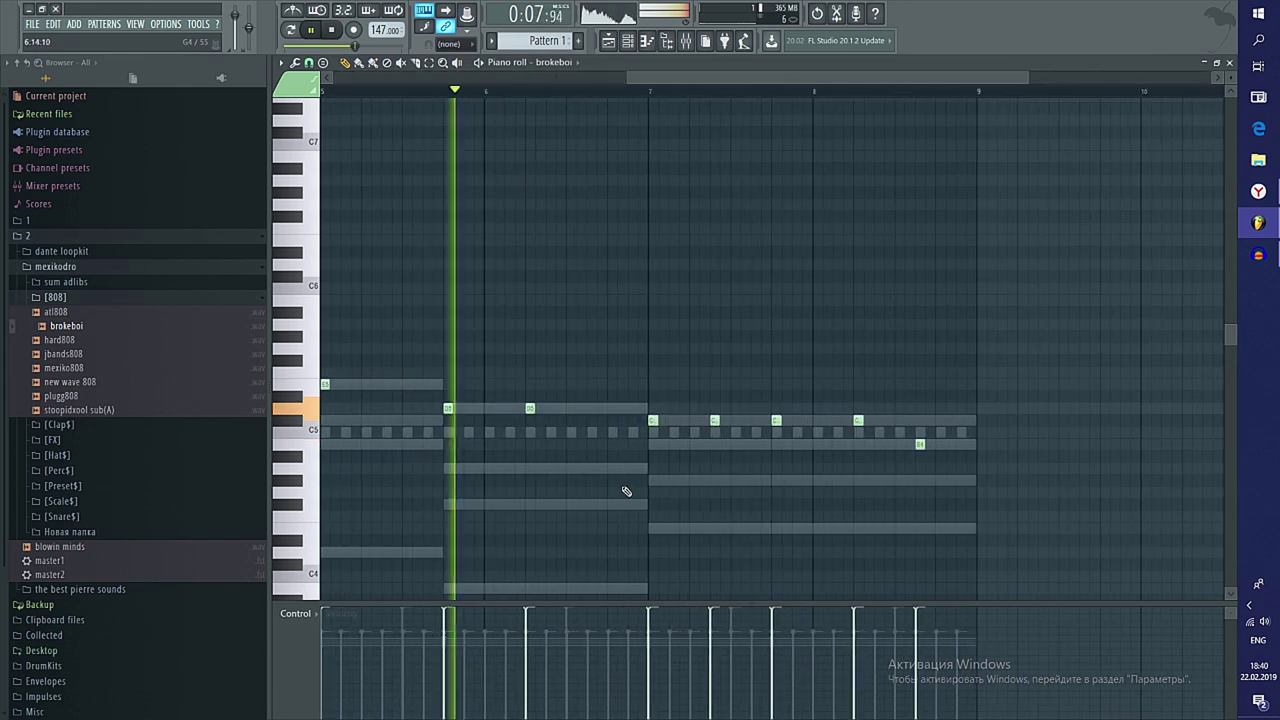
pyautogui.click(610, 470)
pyautogui.hotkey('shift', 'd')
pyautogui.rightClick(652, 422)
pyautogui.click(656, 481)
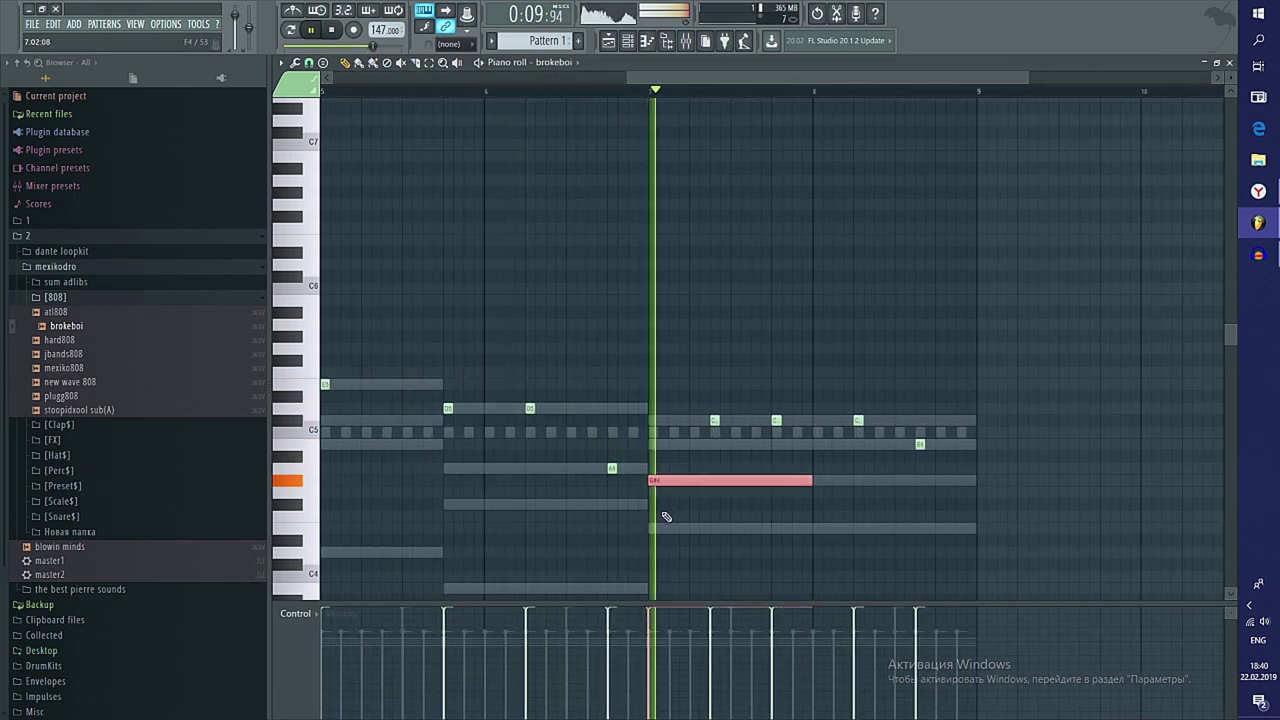
pyautogui.hotkey('ctrl', 'Up')
pyautogui.hotkey('shift', 'd')
# Play back the beat to check the edited brokeboi line
pyautogui.click(577, 91)
pyautogui.scroll(-2, 618, 400)
pyautogui.scroll(-2, 620, 412)
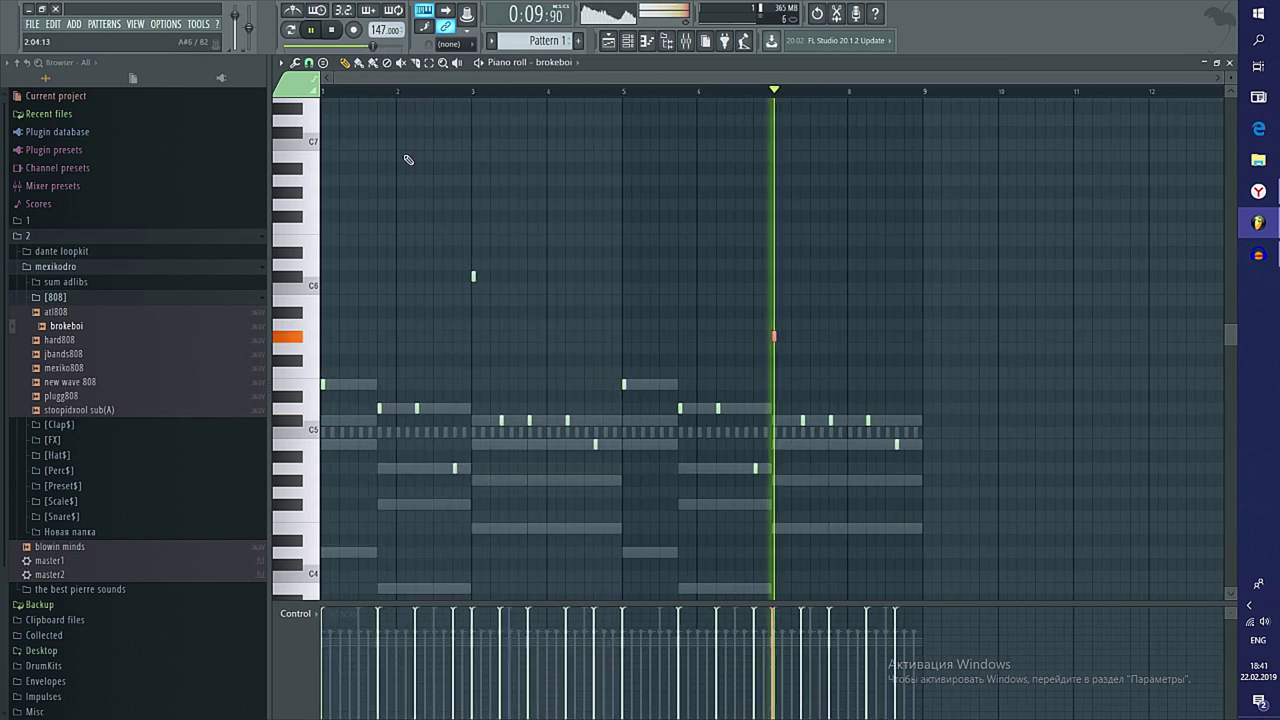
pyautogui.press('space')
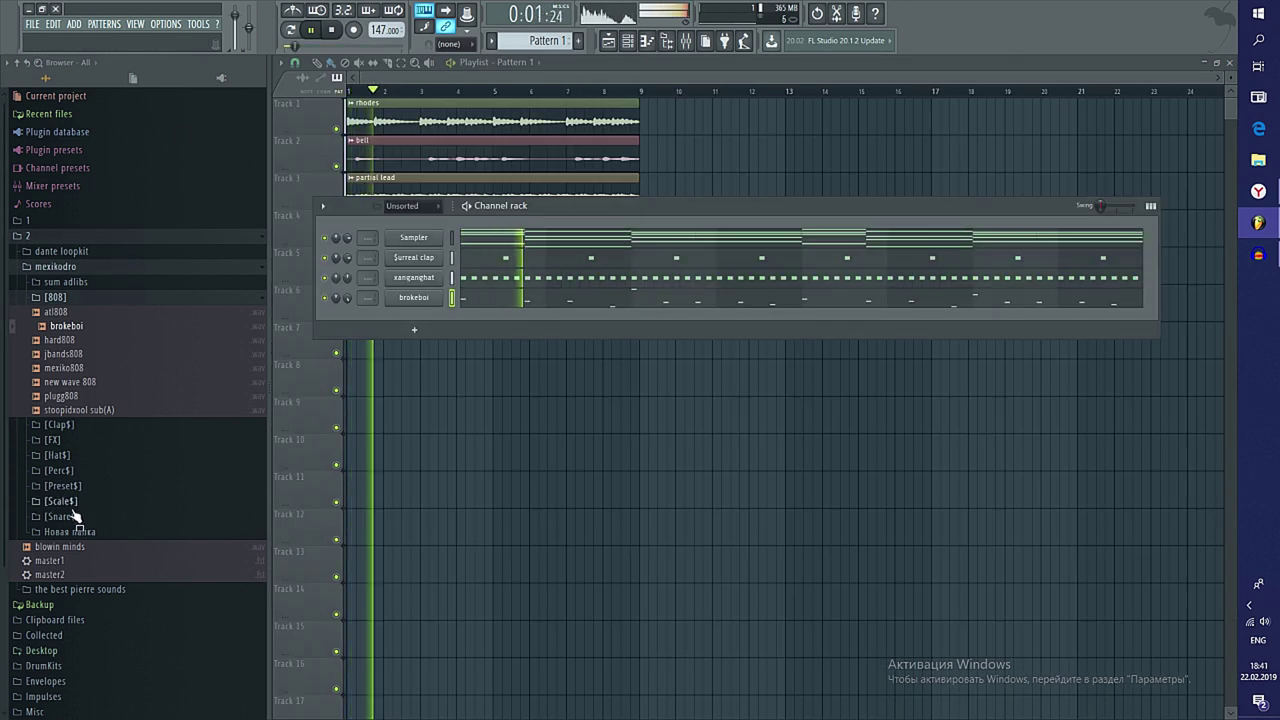
# Add snare1 from the [Snare$] folder as a new channel and place C5 hits on steps 3 and 11 of bar 1
pyautogui.click(62, 516)
pyautogui.moveTo(302, 372); pyautogui.dragTo(414, 330)
pyautogui.moveTo(336, 443); pyautogui.dragTo(334, 432)
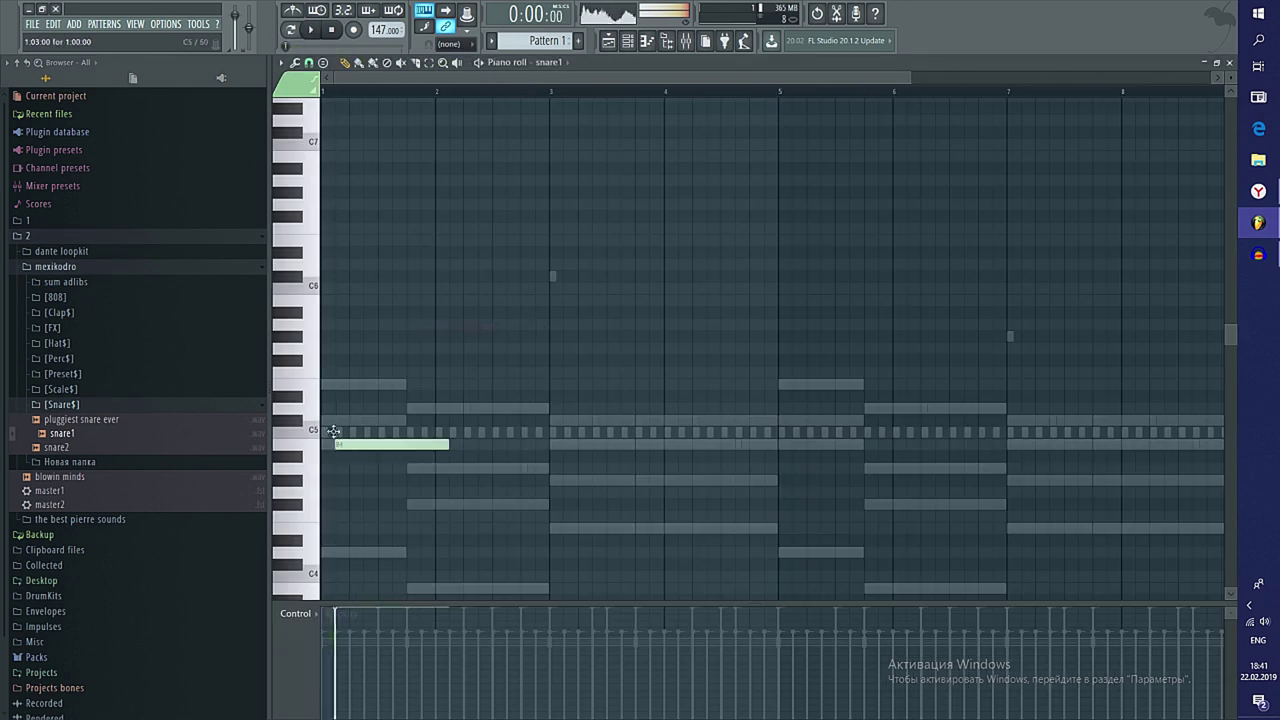
pyautogui.press('space')
pyautogui.click(397, 431)
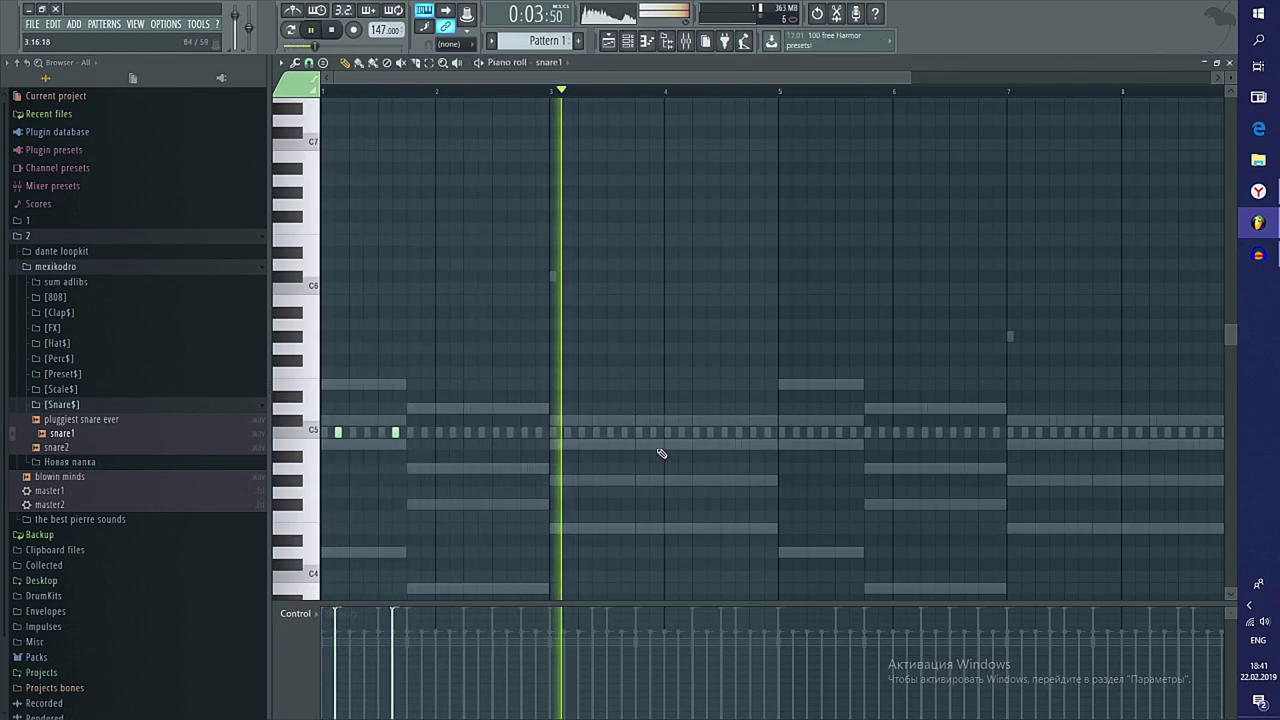
# Place C5 snare1 hits on step 15 of bar 4, steps 3 and 11 of bar 5, and step 5 of bars 7 and 8
pyautogui.click(767, 434)
pyautogui.click(797, 434)
pyautogui.rightClick(799, 434)
pyautogui.click(882, 434)
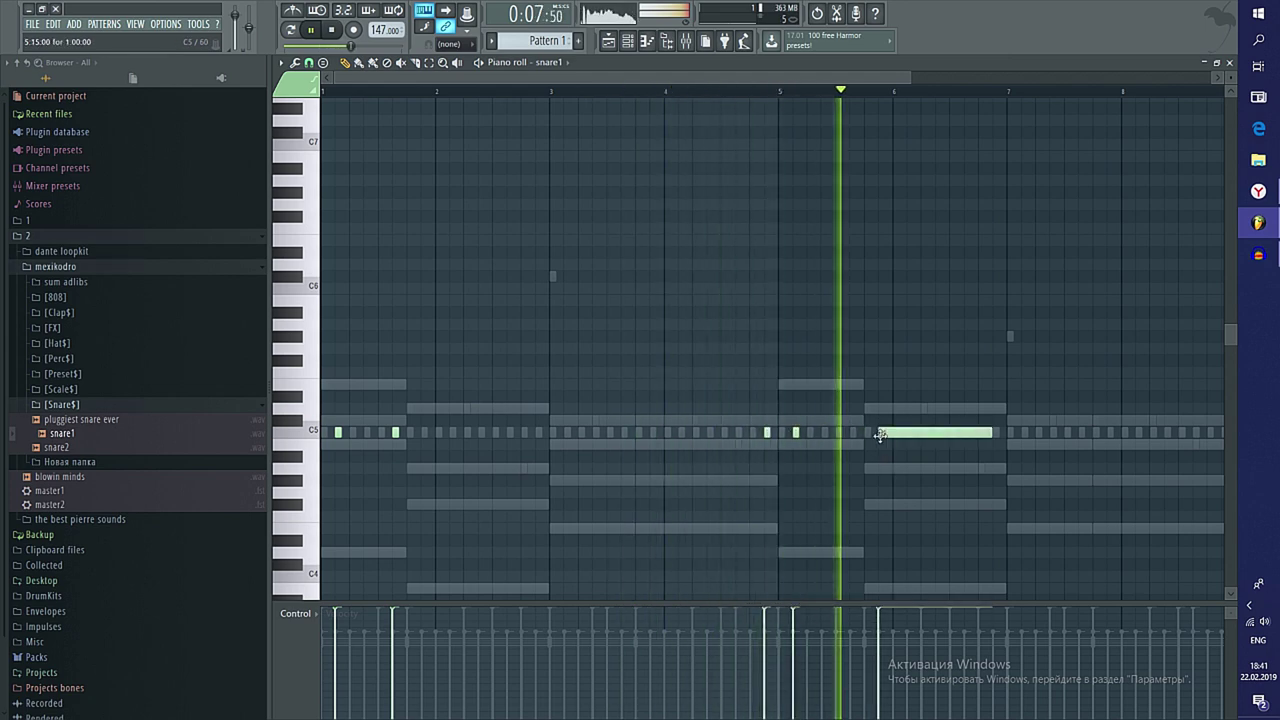
pyautogui.rightClick(898, 435)
pyautogui.scroll(-2, 850, 431)
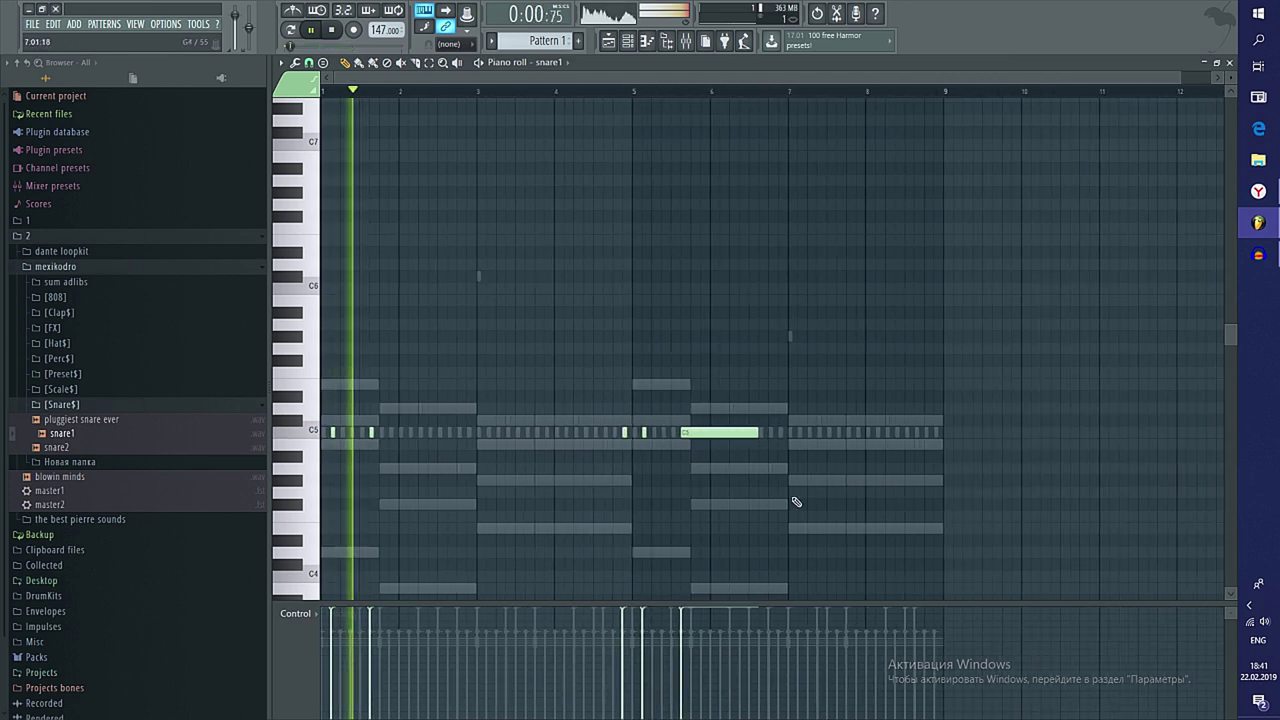
pyautogui.click(811, 434)
pyautogui.click(884, 438)
pyautogui.scroll(2, 437, 466)
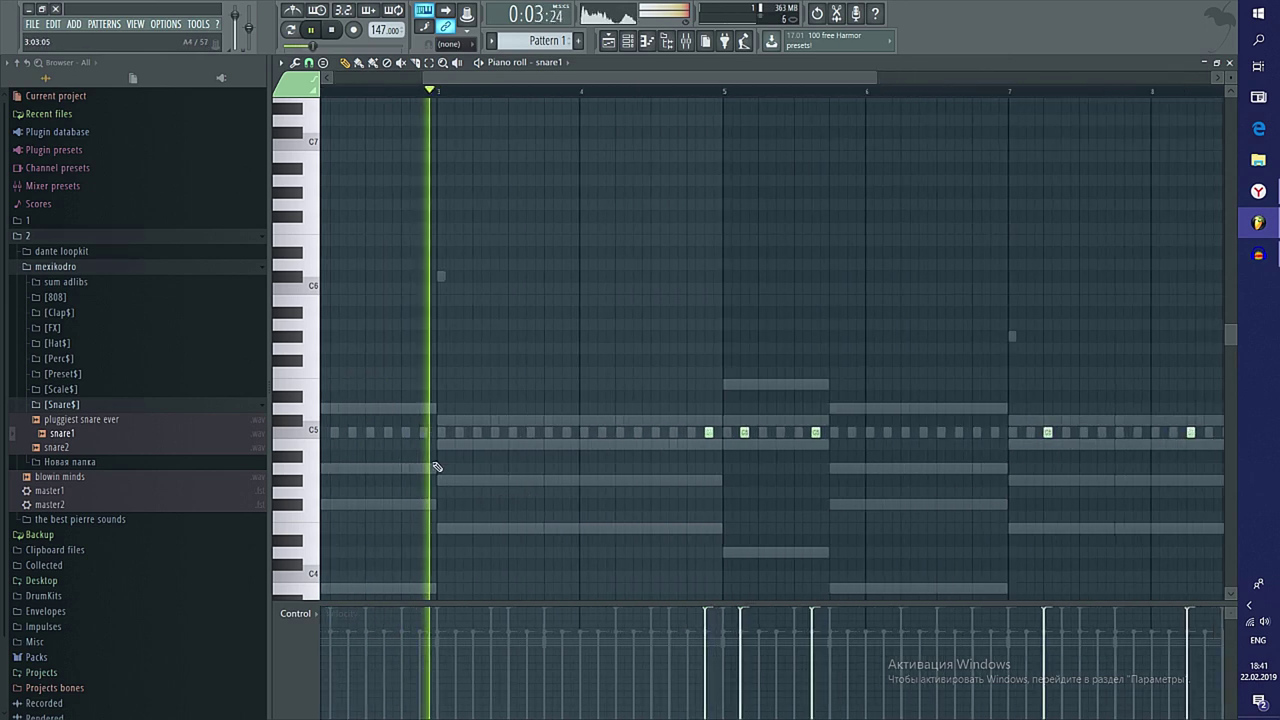
# Add a roll of three D5 snare1 notes on steps 13 to 15 of bar 2
pyautogui.scroll(-2, 505, 474)
pyautogui.scroll(1, 536, 455)
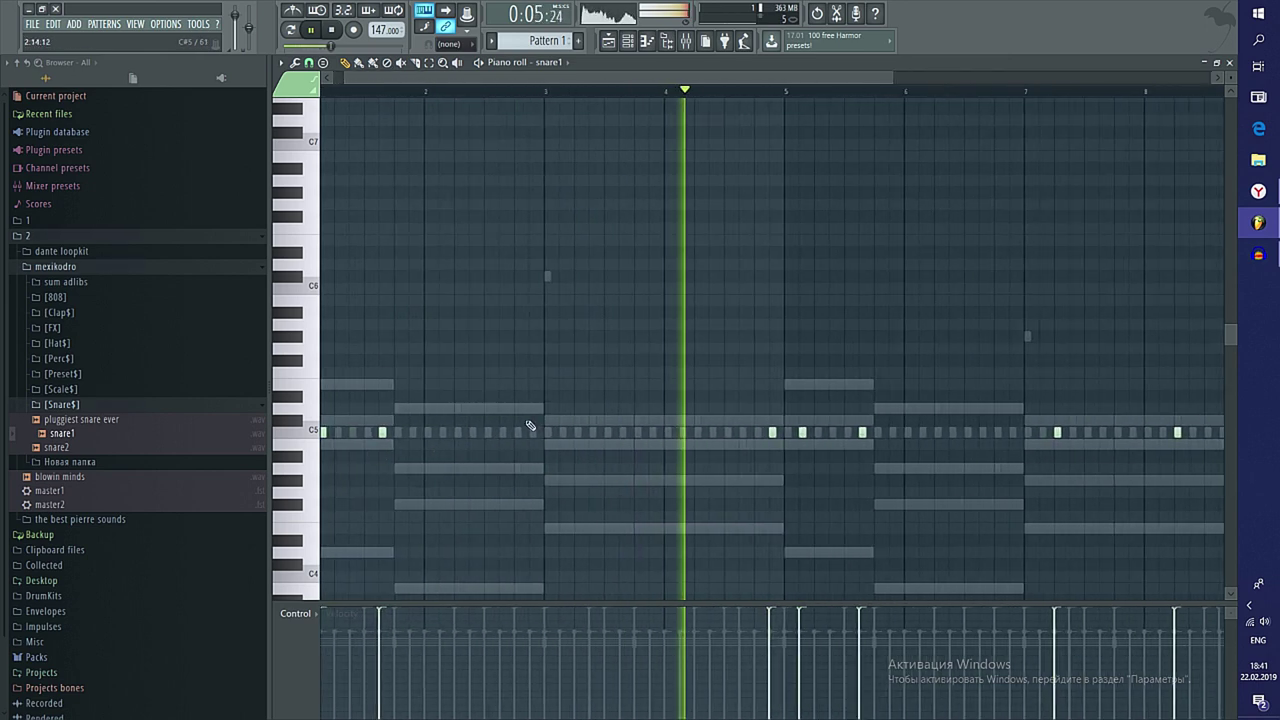
pyautogui.press('space')
pyautogui.click(517, 409)
pyautogui.moveTo(634, 376); pyautogui.dragTo(374, 475)
pyautogui.hotkey('ctrl', 'b')
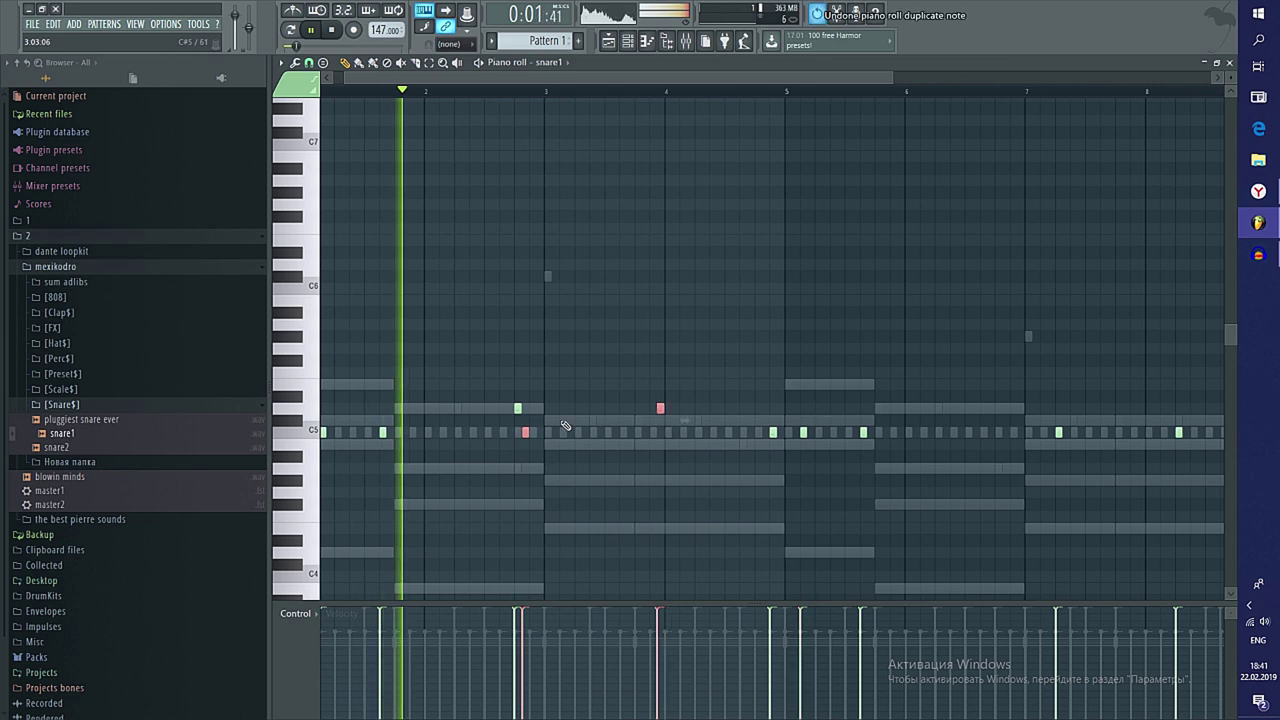
pyautogui.press('Delete')
pyautogui.moveTo(606, 394); pyautogui.dragTo(498, 436)
pyautogui.hotkey('ctrl', 'b')
pyautogui.hotkey('ctrl', 'b')
pyautogui.keyDown('ctrl'); pyautogui.click(451, 543); pyautogui.keyUp('ctrl')
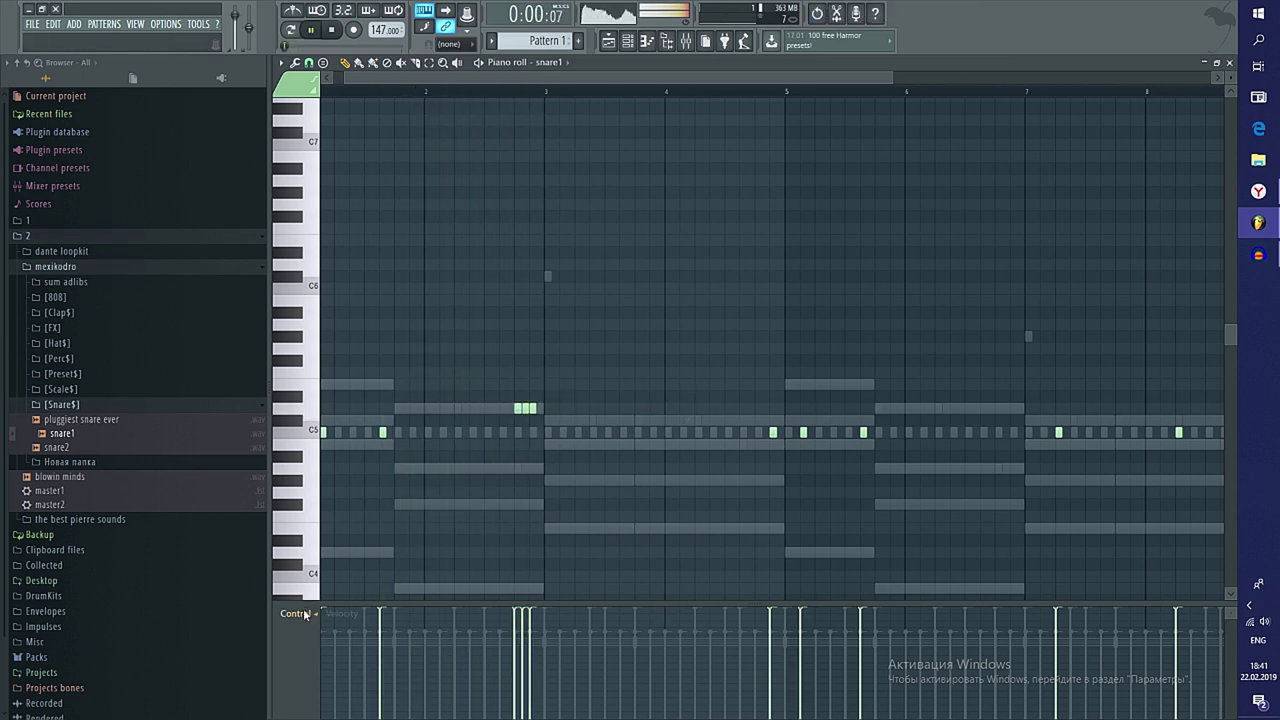
# Alternate the panning of the three snare1 roll notes, with the middle note panned opposite to the outer two
pyautogui.click(303, 614)
pyautogui.click(328, 634)
pyautogui.moveTo(602, 388); pyautogui.dragTo(424, 518)
pyautogui.scroll(2, 512, 509)
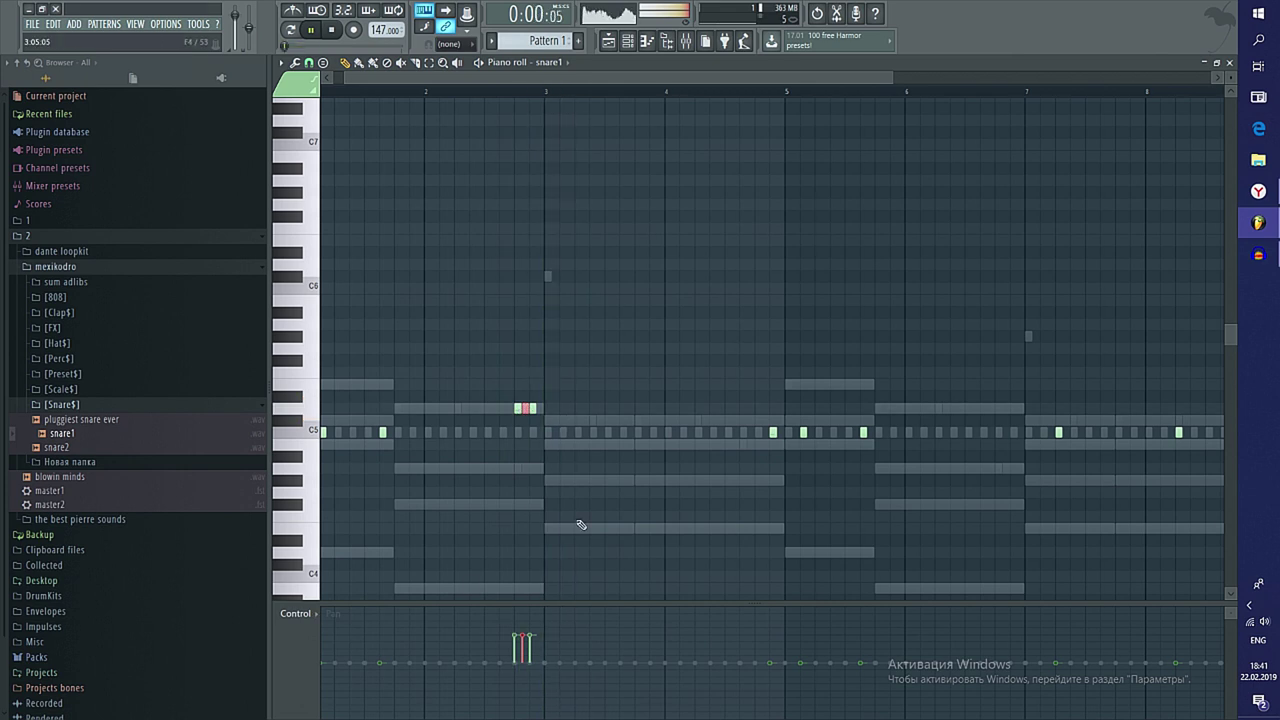
pyautogui.click(296, 613)
pyautogui.click(316, 648)
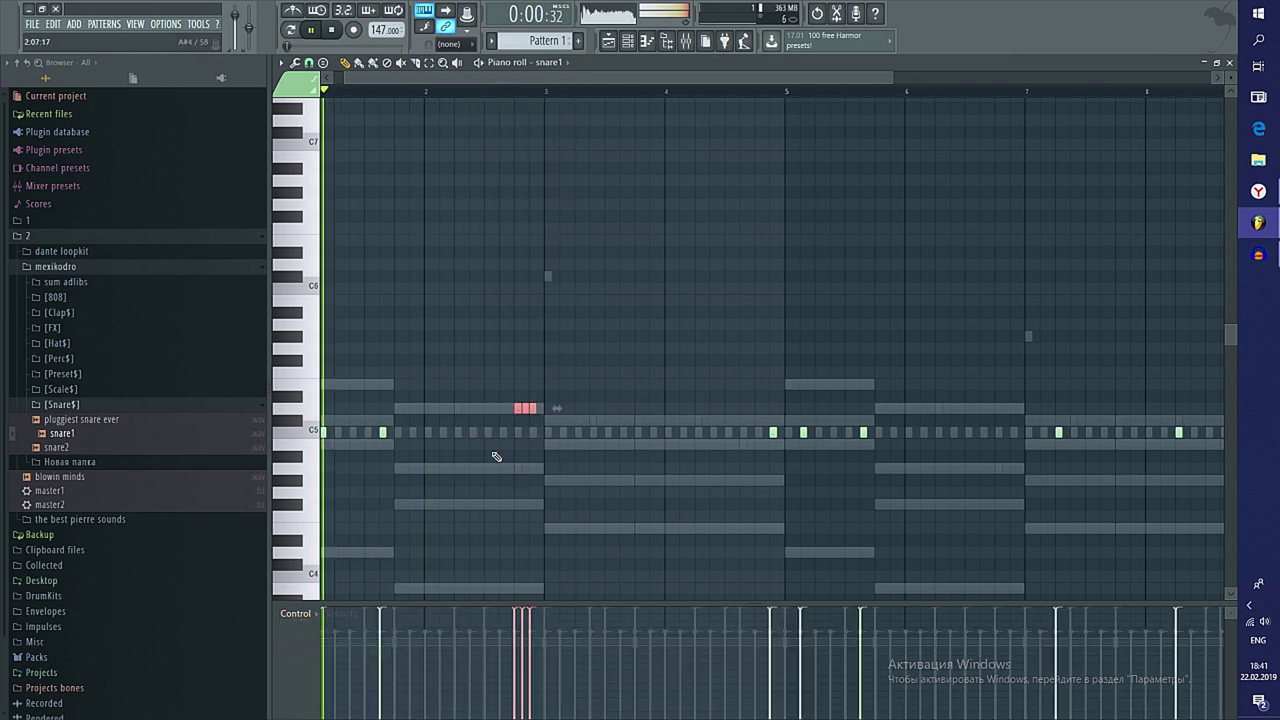
pyautogui.keyDown('ctrl'); pyautogui.click(603, 463); pyautogui.keyUp('ctrl')
pyautogui.press('F7')
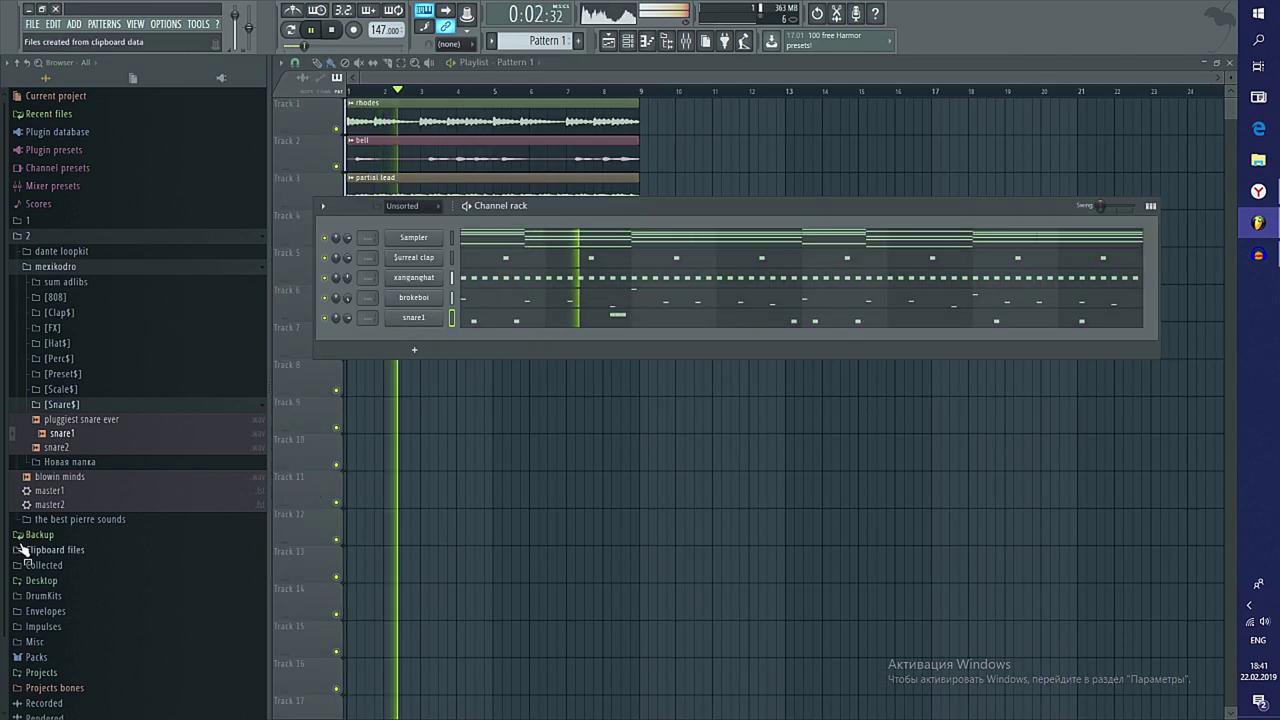
# Add mexikocrash1 from the [Perc$] folder as a new channel and place a short C5 hit at the start of bar 1
pyautogui.click(72, 362)
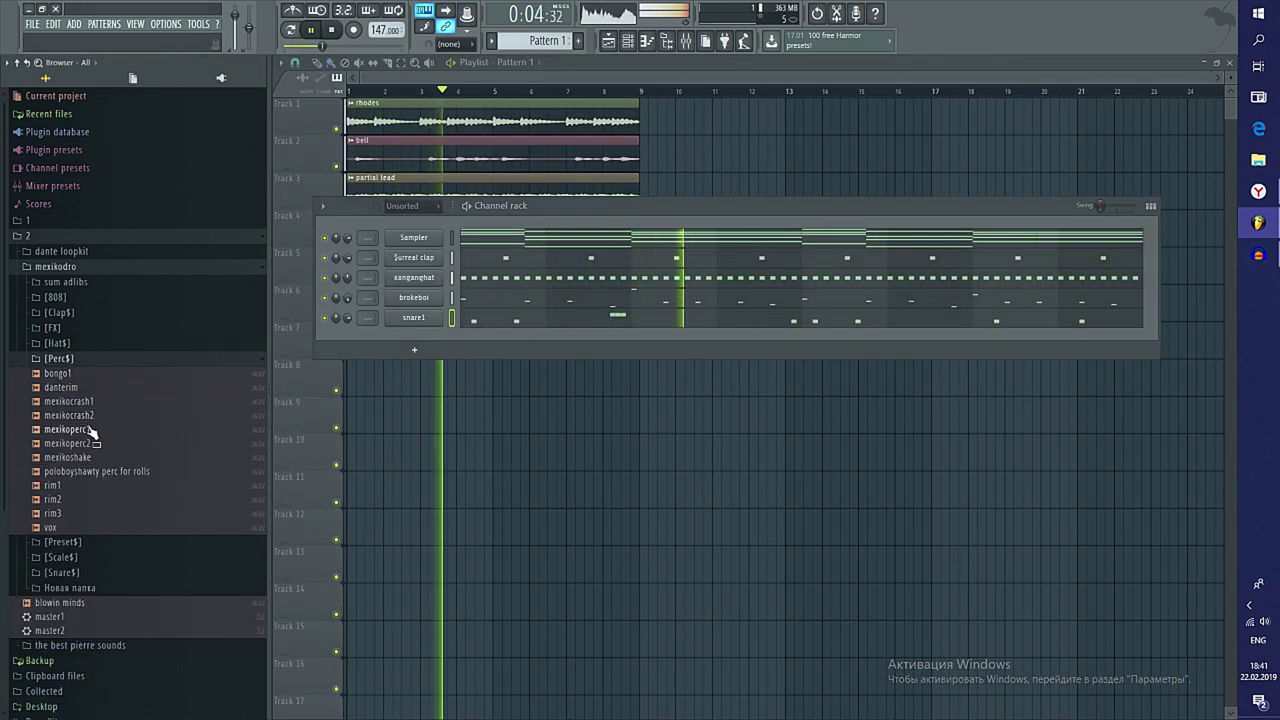
pyautogui.moveTo(352, 378); pyautogui.dragTo(405, 345)
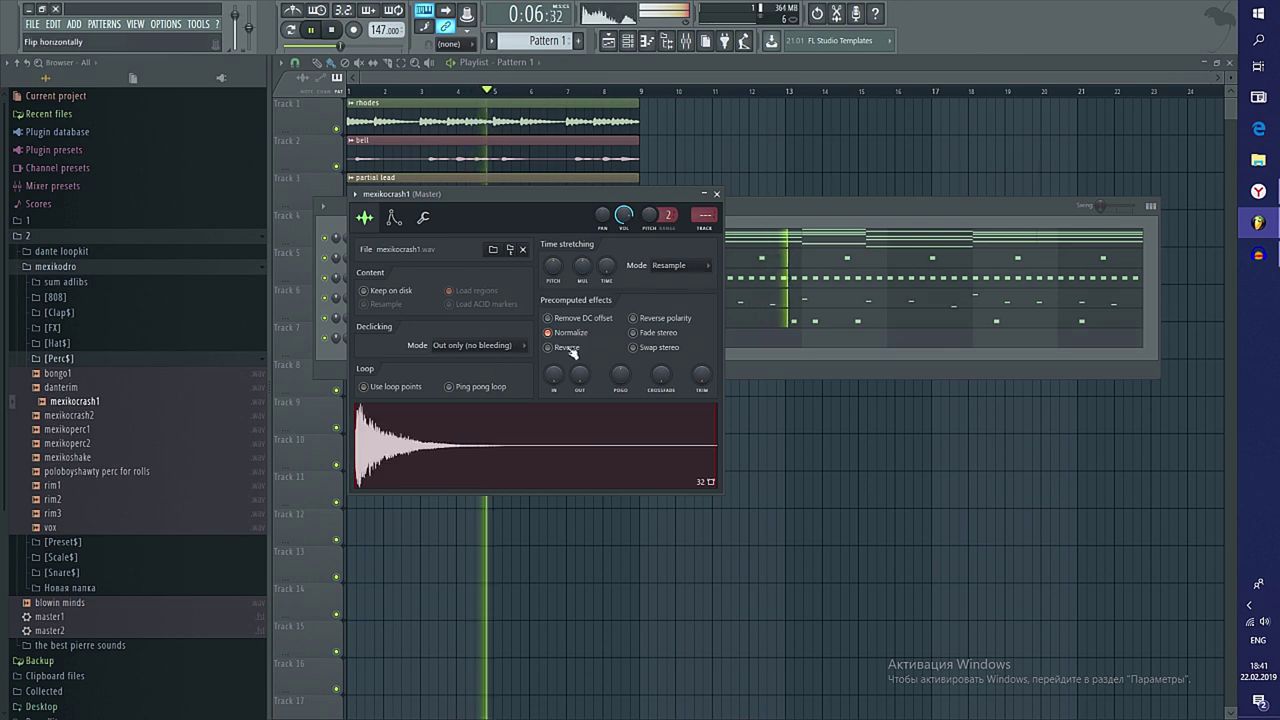
pyautogui.press('Escape')
pyautogui.press('F7')
pyautogui.press('space')
pyautogui.moveTo(335, 445); pyautogui.dragTo(303, 424)
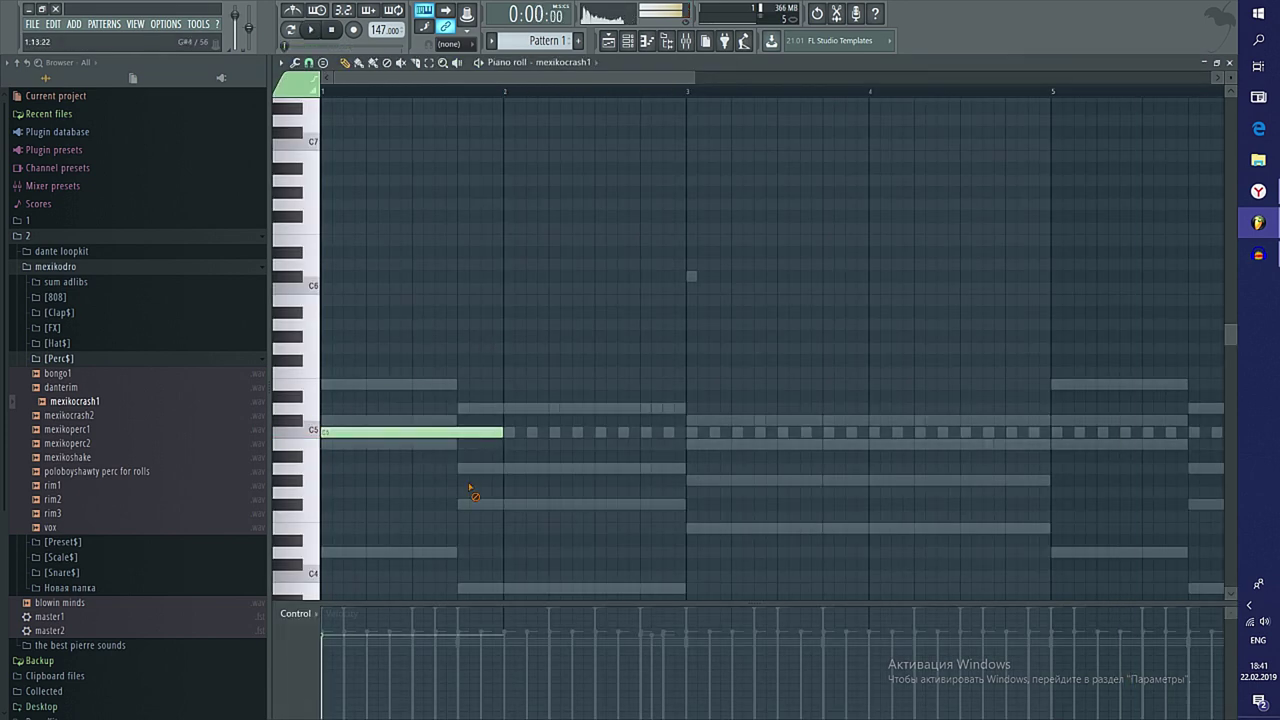
pyautogui.click(300, 616)
pyautogui.click(323, 637)
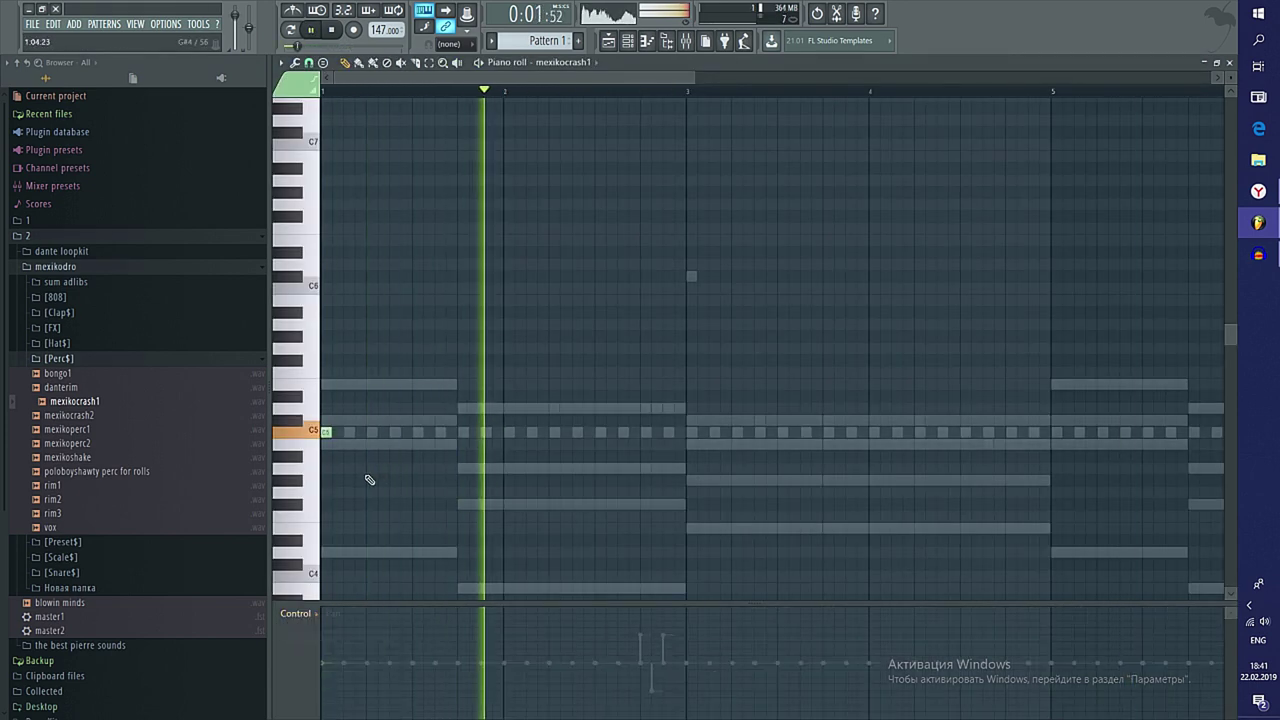
pyautogui.press('F7')
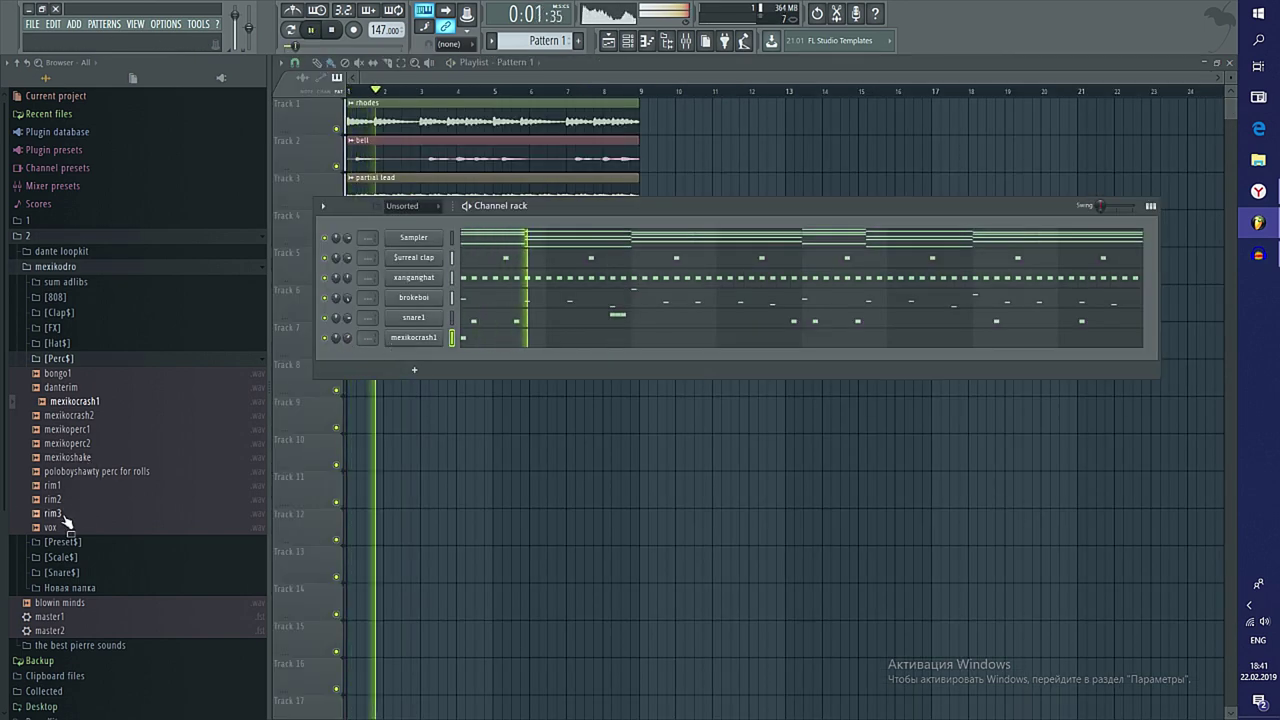
# Add rim3 as a new channel and place C5 hits on step 15 of bar 1 and step 3 of bar 2
pyautogui.moveTo(66, 522); pyautogui.dragTo(410, 350)
pyautogui.press('F7')
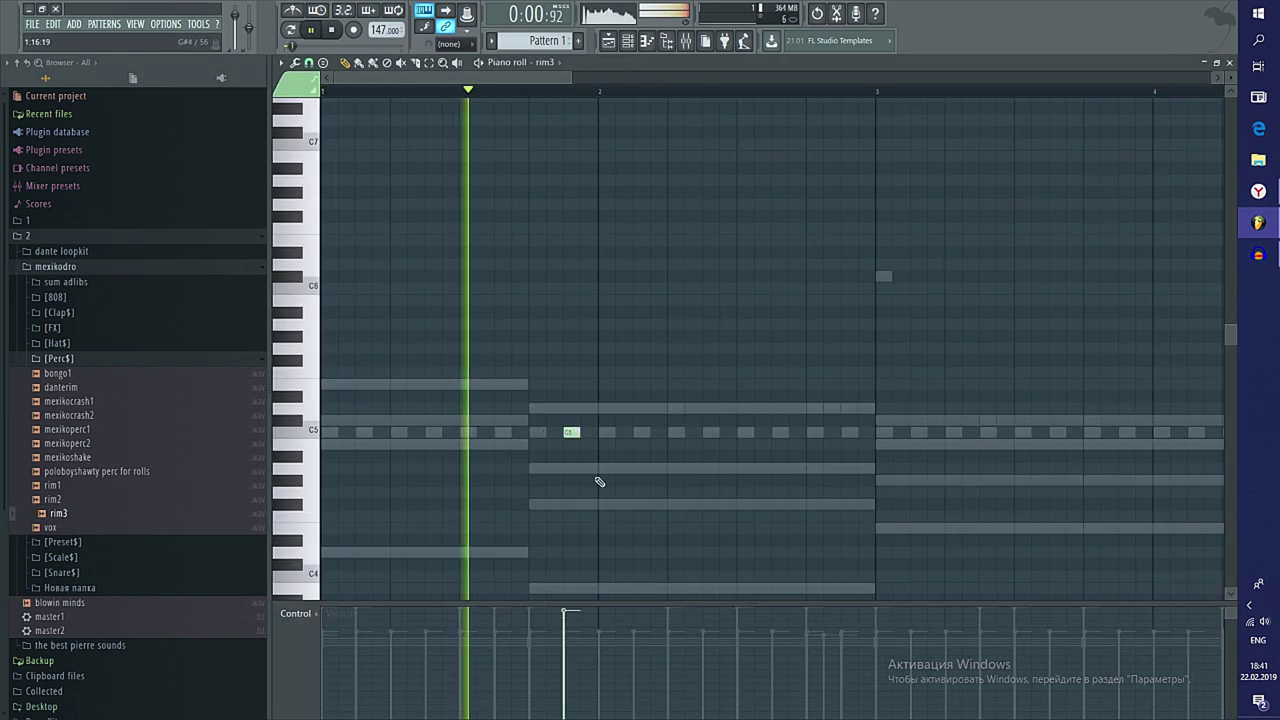
pyautogui.click(640, 432)
# Repeat the two rim3 hits every two bars across the eight-bar pattern
pyautogui.moveTo(647, 432); pyautogui.dragTo(1025, 432)
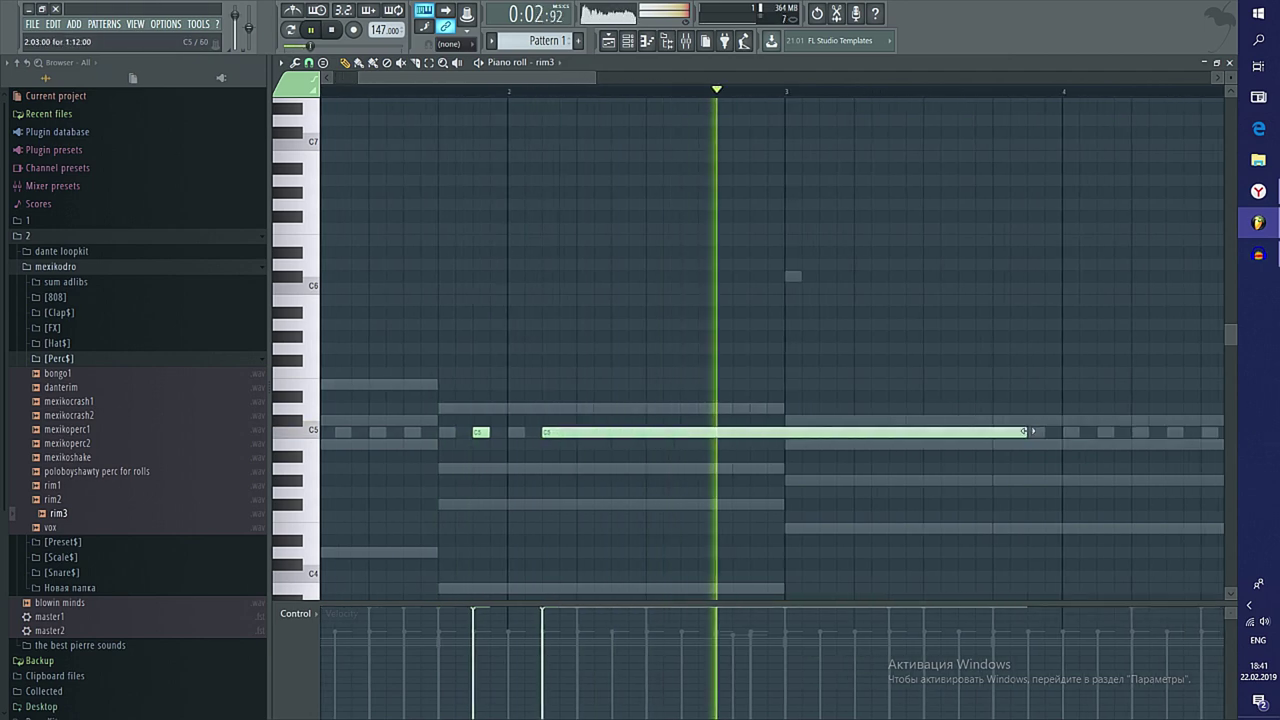
pyautogui.scroll(-2, 1000, 463)
pyautogui.hotkey('ctrl', 'b')
pyautogui.scroll(-1, 940, 480)
pyautogui.hotkey('ctrl', 'b')
pyautogui.hotkey('ctrl', 'b')
pyautogui.hotkey('ctrl', 'd')
pyautogui.hotkey('shift', 'd')
pyautogui.press('F7')
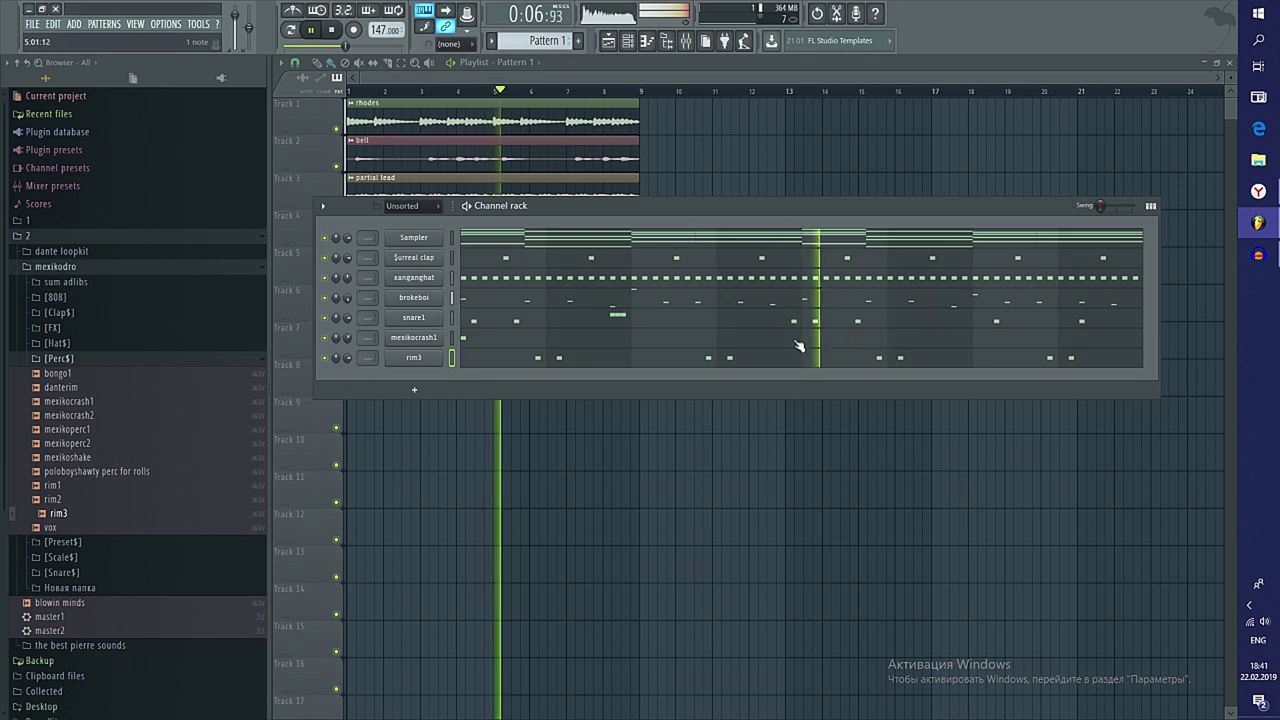
# Duplicate the four loop clips and the Pattern 1 clip in the playlist three times to fill 32 bars
pyautogui.press('F6')
pyautogui.hotkey('ctrl', 'b')
pyautogui.hotkey('ctrl', 'b')
pyautogui.hotkey('ctrl', 'b')
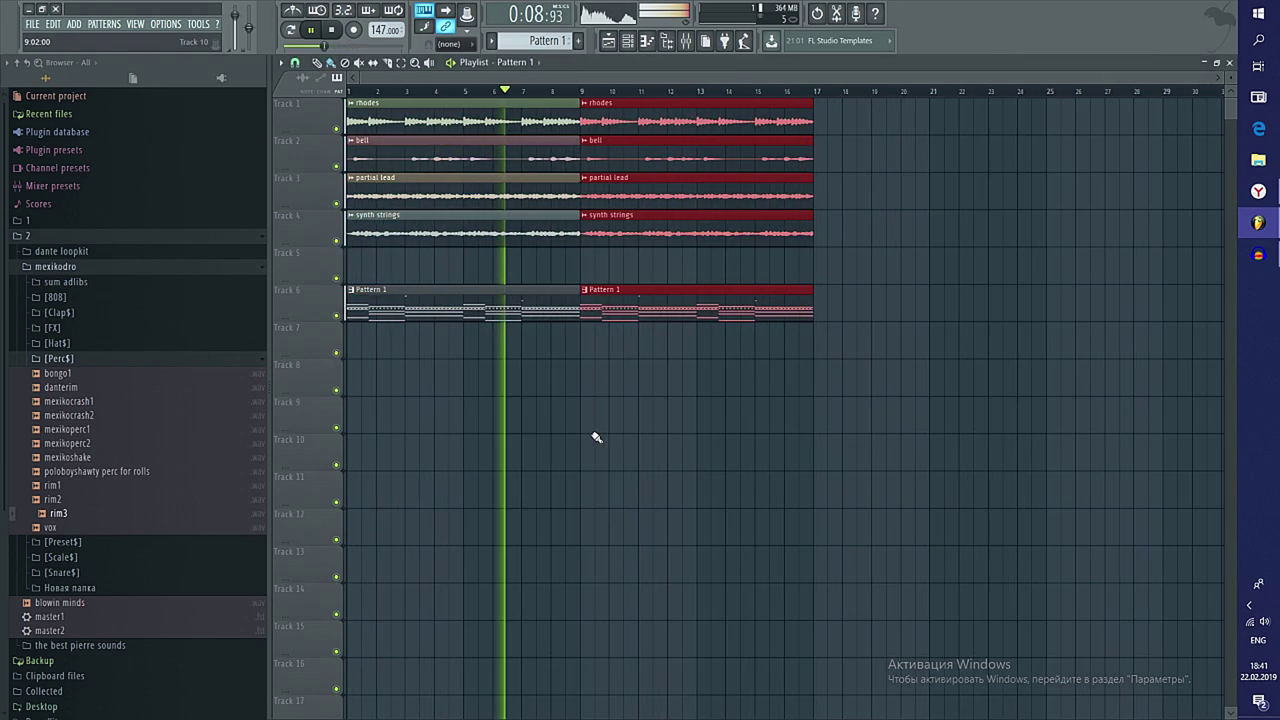
pyautogui.scroll(-2, 563, 429)
pyautogui.moveTo(976, 388); pyautogui.dragTo(514, 118)
pyautogui.scroll(5, 516, 264)
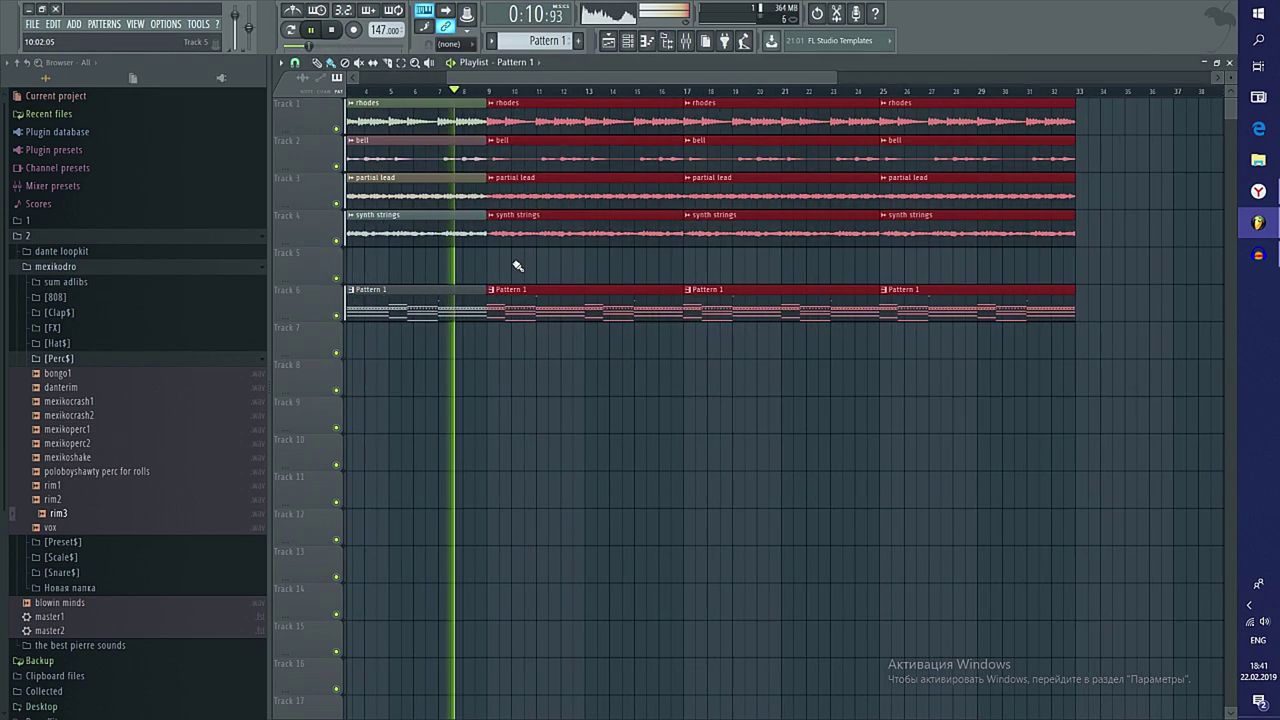
pyautogui.scroll(5, 440, 240)
pyautogui.scroll(4, 374, 236)
pyautogui.scroll(-5, 603, 328)
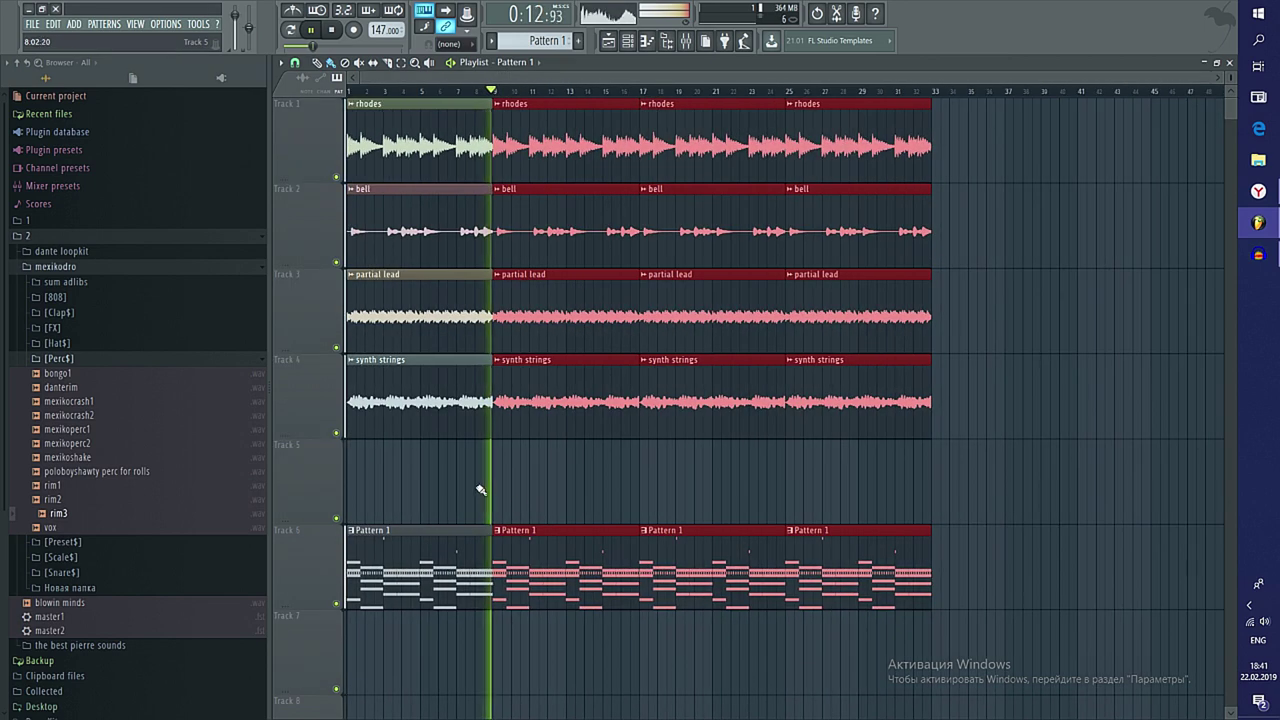
pyautogui.scroll(-2, 480, 486)
pyautogui.scroll(2, 478, 482)
pyautogui.scroll(3, 477, 480)
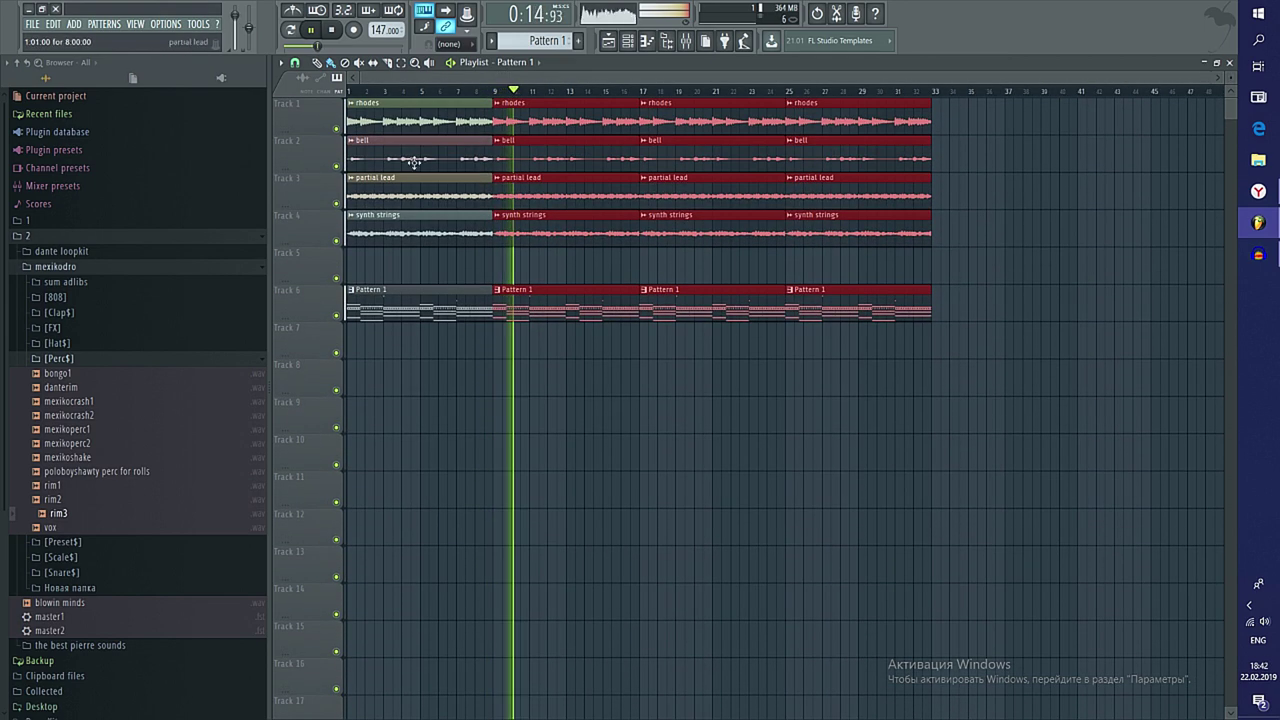
pyautogui.hotkey('ctrl', 'd')
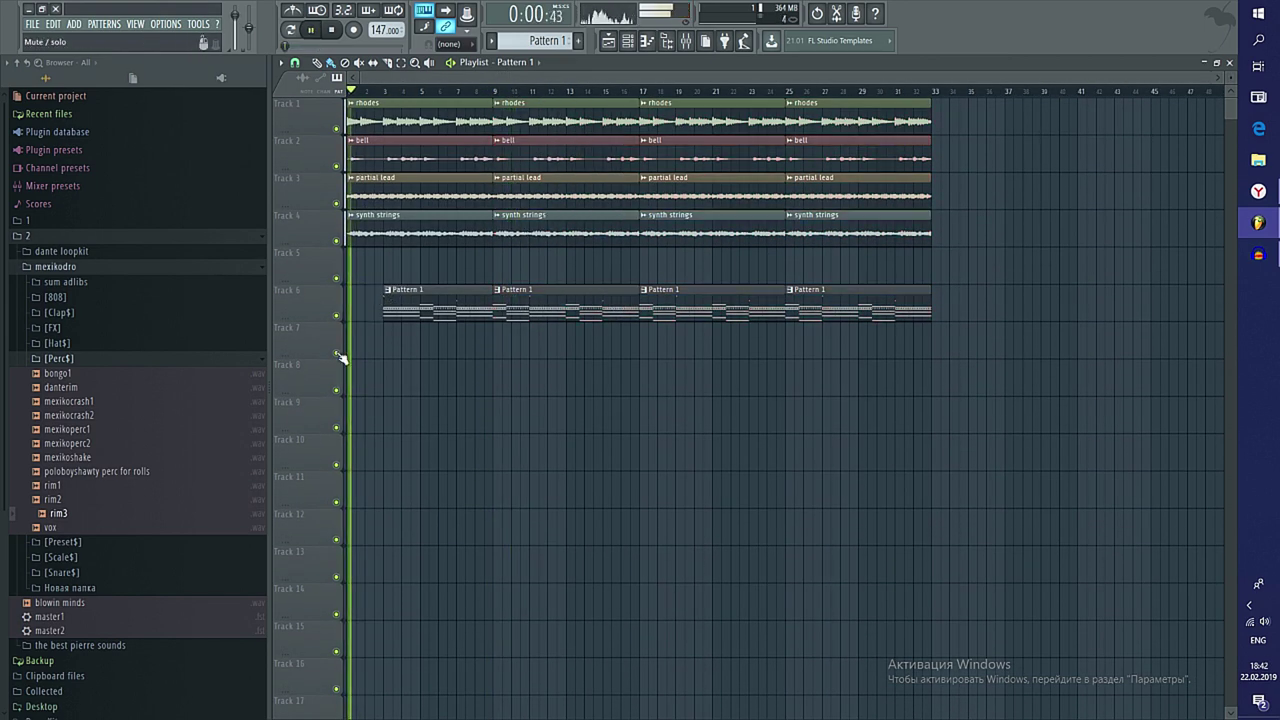
# Make the first Pattern 1 clip in the playlist unique
pyautogui.scroll(2, 416, 301)
pyautogui.click(351, 290)
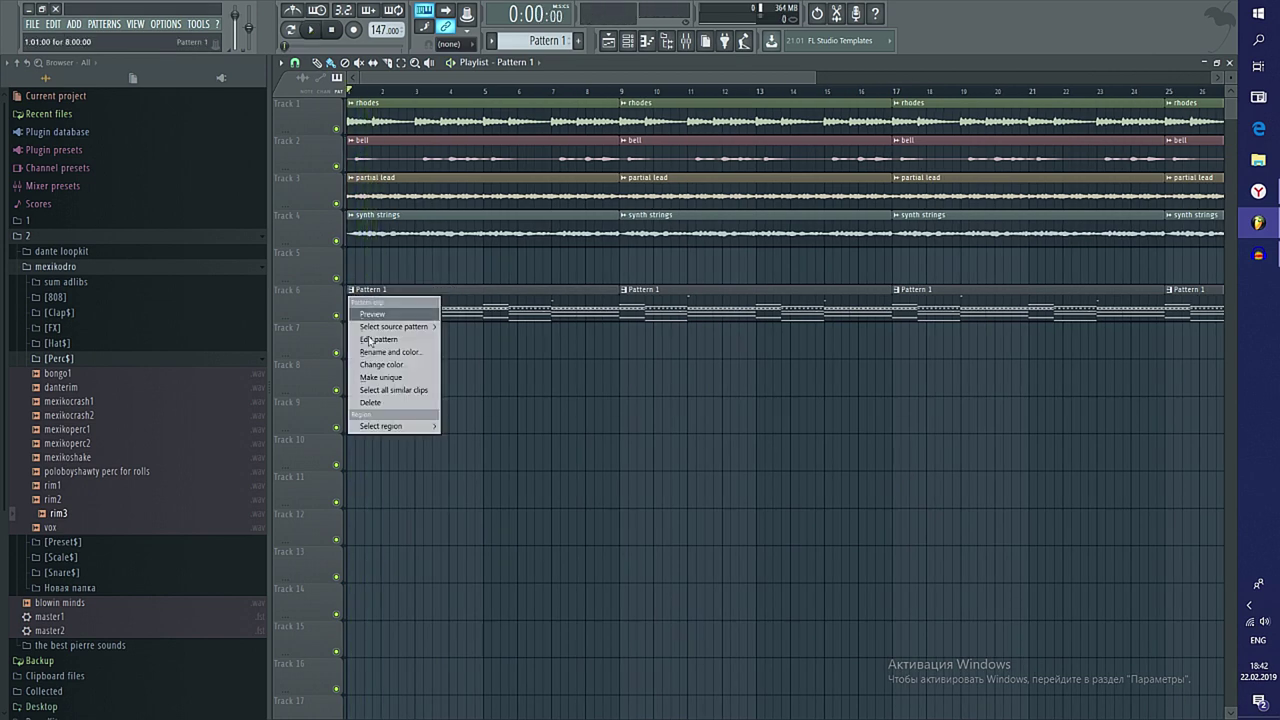
pyautogui.click(384, 377)
# Delete the brokeboi notes in the first two bars of Pattern 2
pyautogui.press('F7')
pyautogui.press('F7')
pyautogui.press('F6')
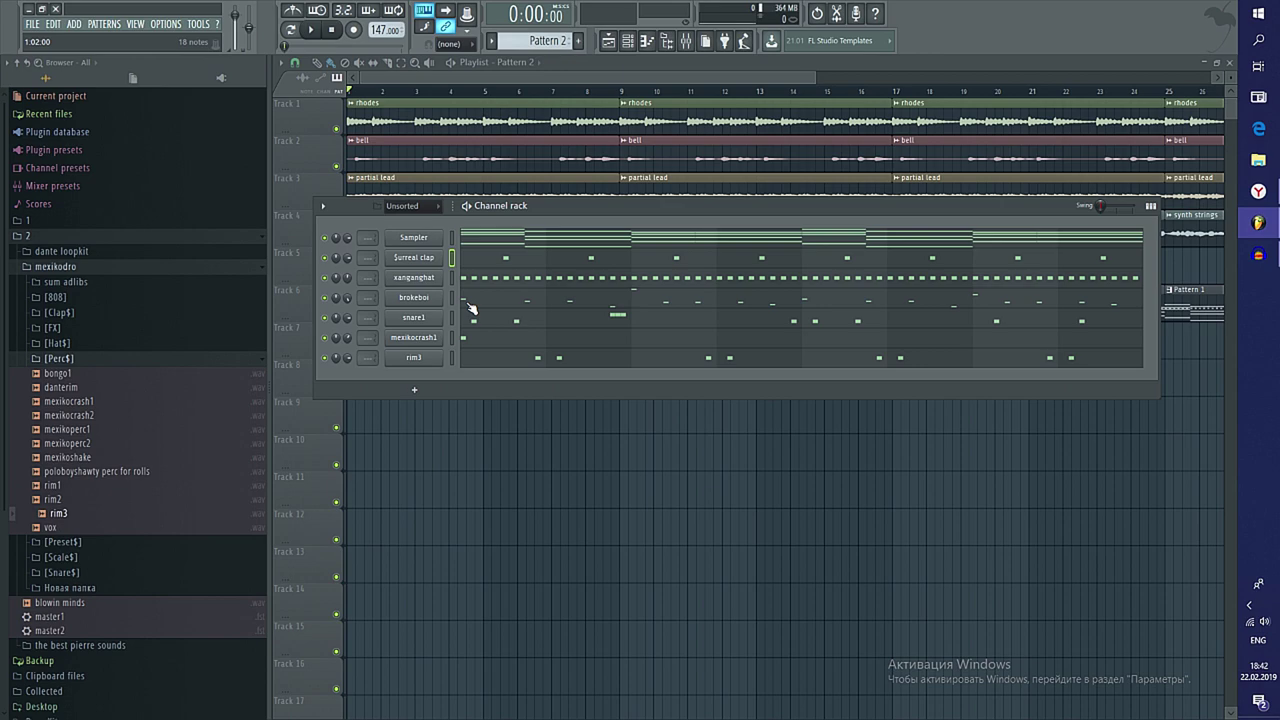
pyautogui.click(471, 308)
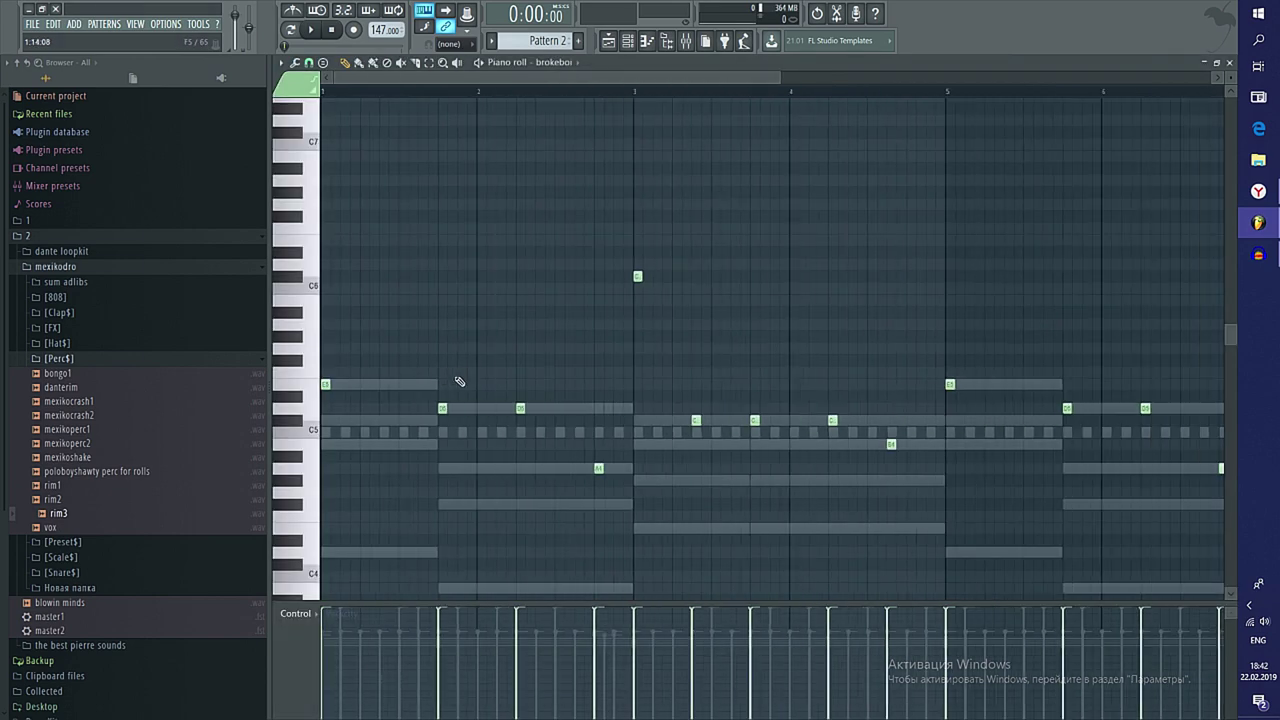
pyautogui.moveTo(366, 401); pyautogui.dragTo(478, 500)
pyautogui.press('Delete')
pyautogui.press('F7')
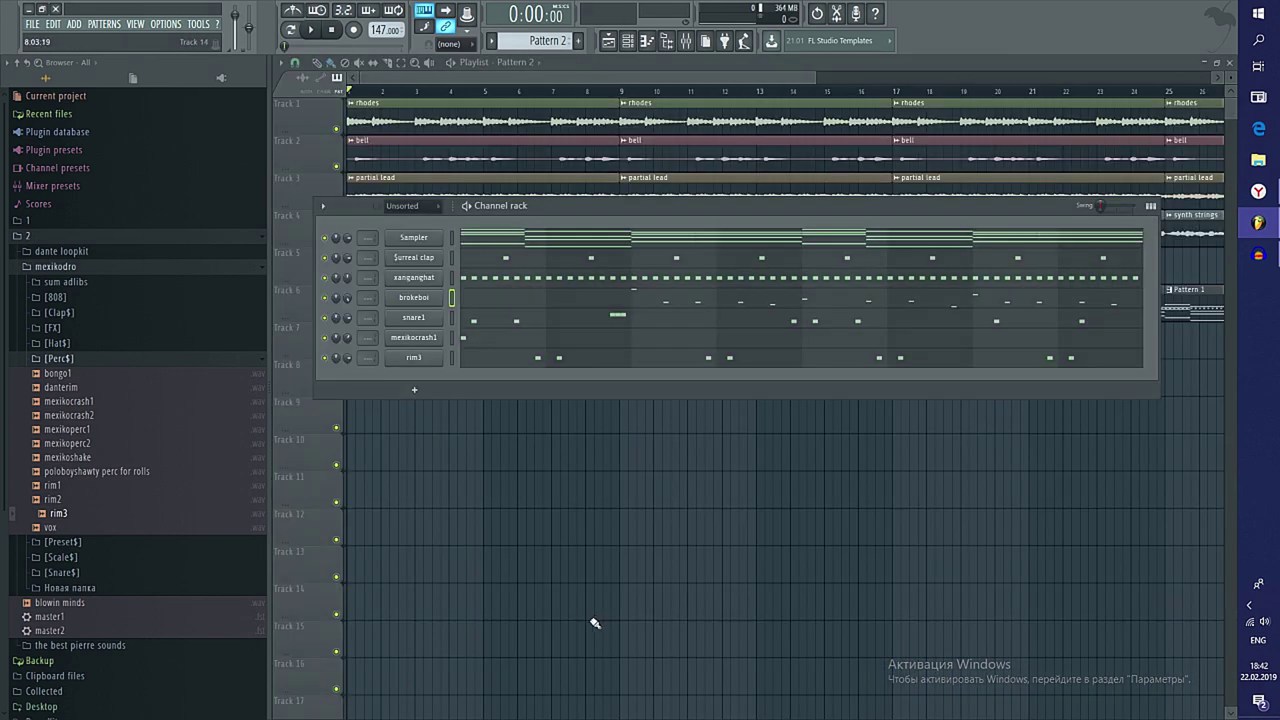
pyautogui.press('F6')
# Trim the Pattern 2 clip to start at bar 2 and replace the last two Pattern 1 clips with a copy of the Pattern 2 and Pattern 1 pair
pyautogui.moveTo(388, 308); pyautogui.dragTo(382, 312)
pyautogui.scroll(-3, 383, 314)
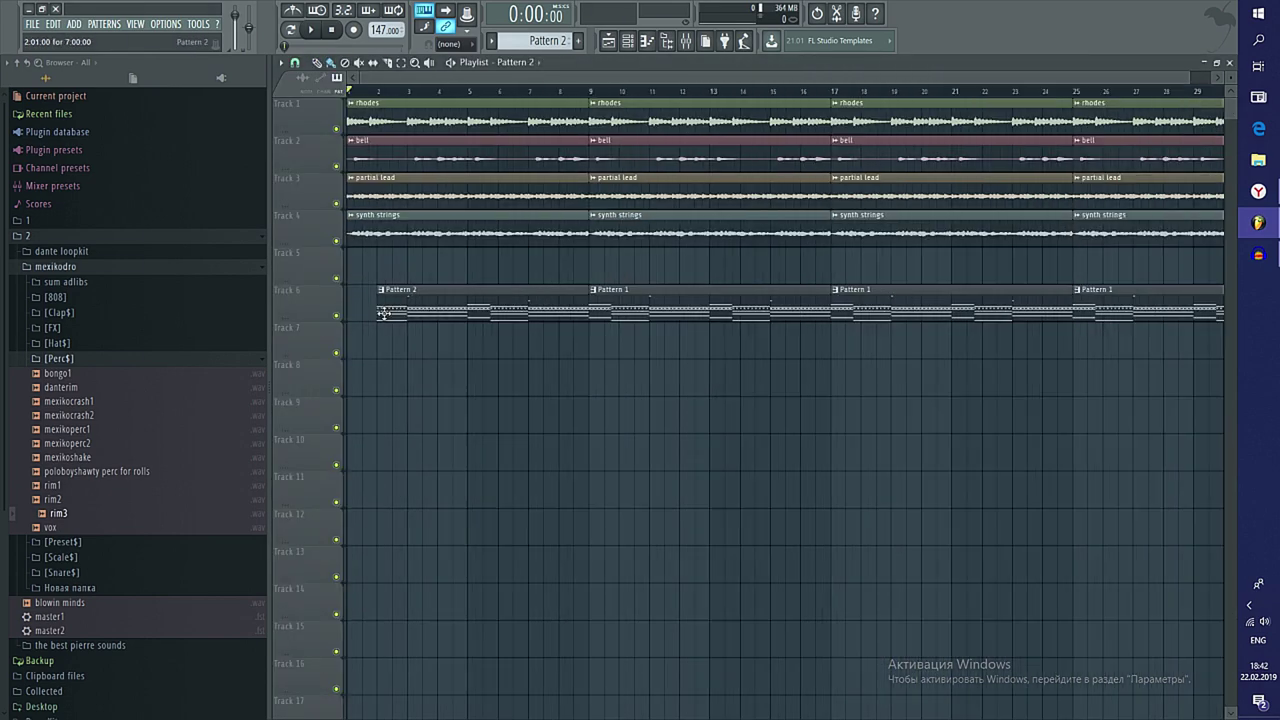
pyautogui.rightClick(822, 318)
pyautogui.rightClick(740, 319)
pyautogui.moveTo(738, 322); pyautogui.dragTo(739, 293)
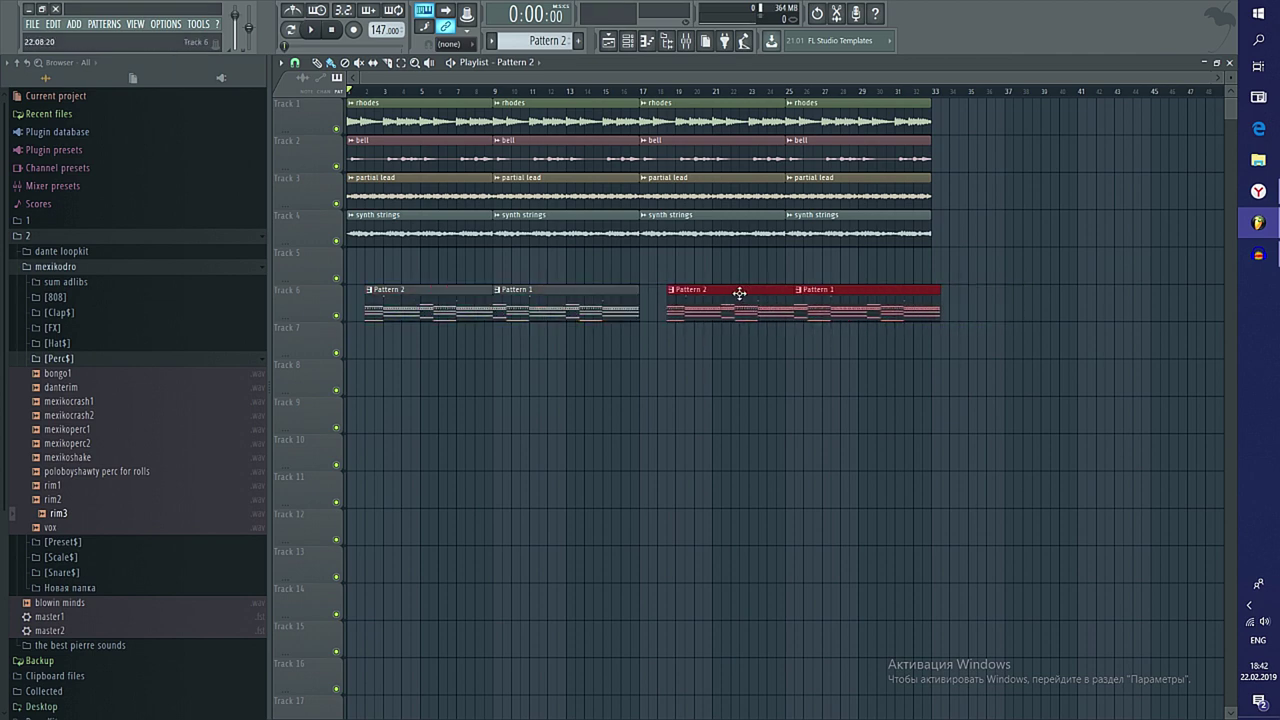
# Duplicate all clips of bars 25 to 32 twice to extend the arrangement through bar 48
pyautogui.moveTo(935, 346); pyautogui.dragTo(832, 114)
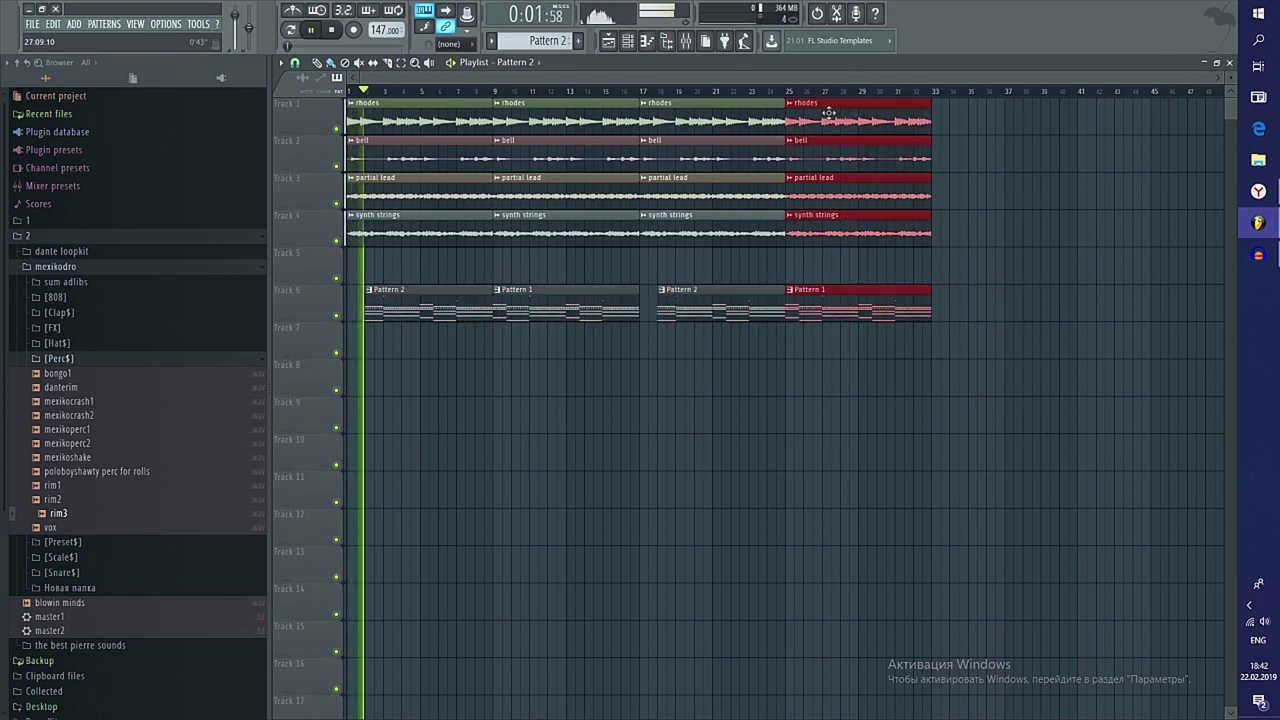
pyautogui.hotkey('ctrl', 'b')
pyautogui.hotkey('ctrl', 'b')
pyautogui.keyDown('ctrl'); pyautogui.click(400, 443); pyautogui.keyUp('ctrl')
# Place ice water gang from the [FX] folder on Track 8 at bar 1 and trim it to end at bar 3
pyautogui.scroll(-4, 57, 404)
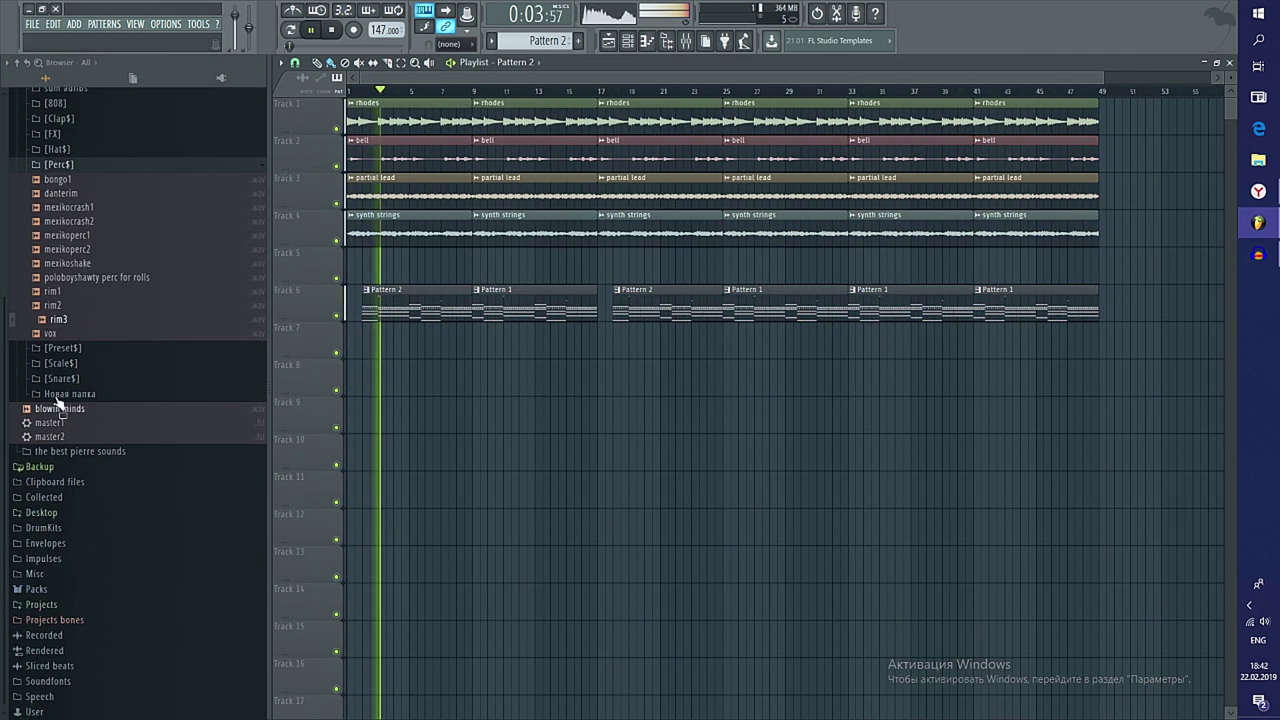
pyautogui.click(60, 379)
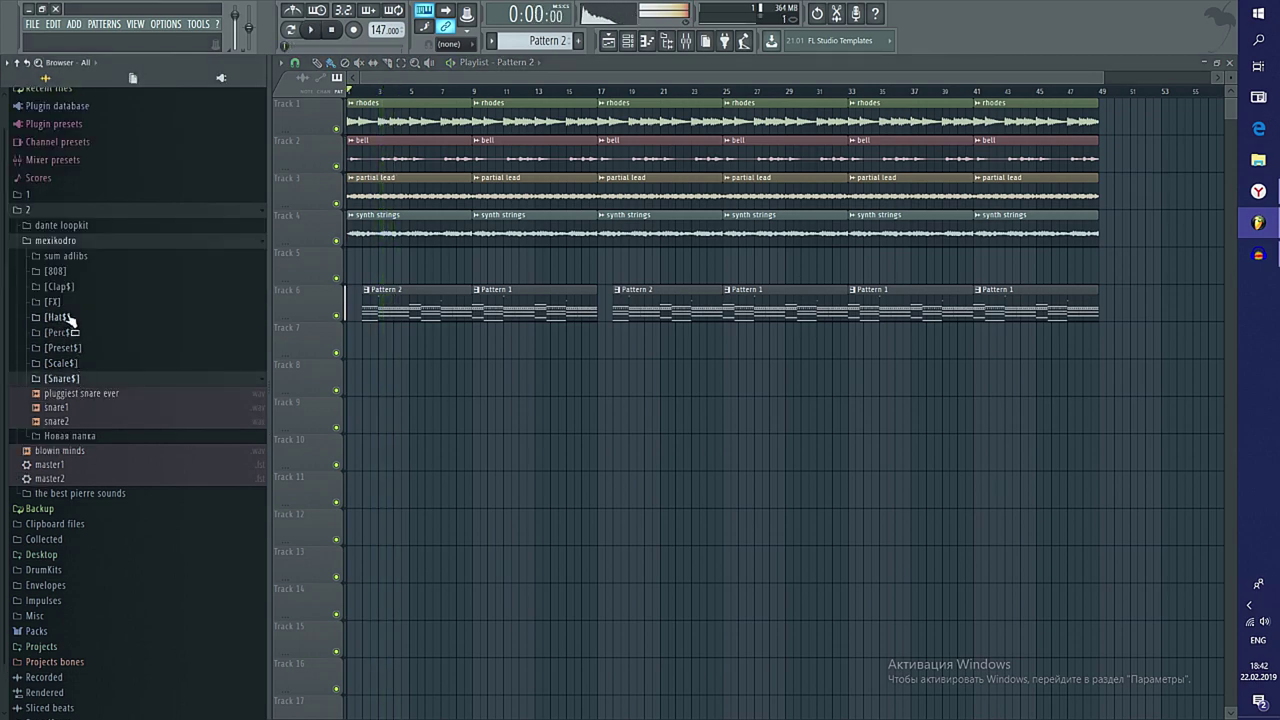
pyautogui.click(52, 302)
pyautogui.click(86, 361)
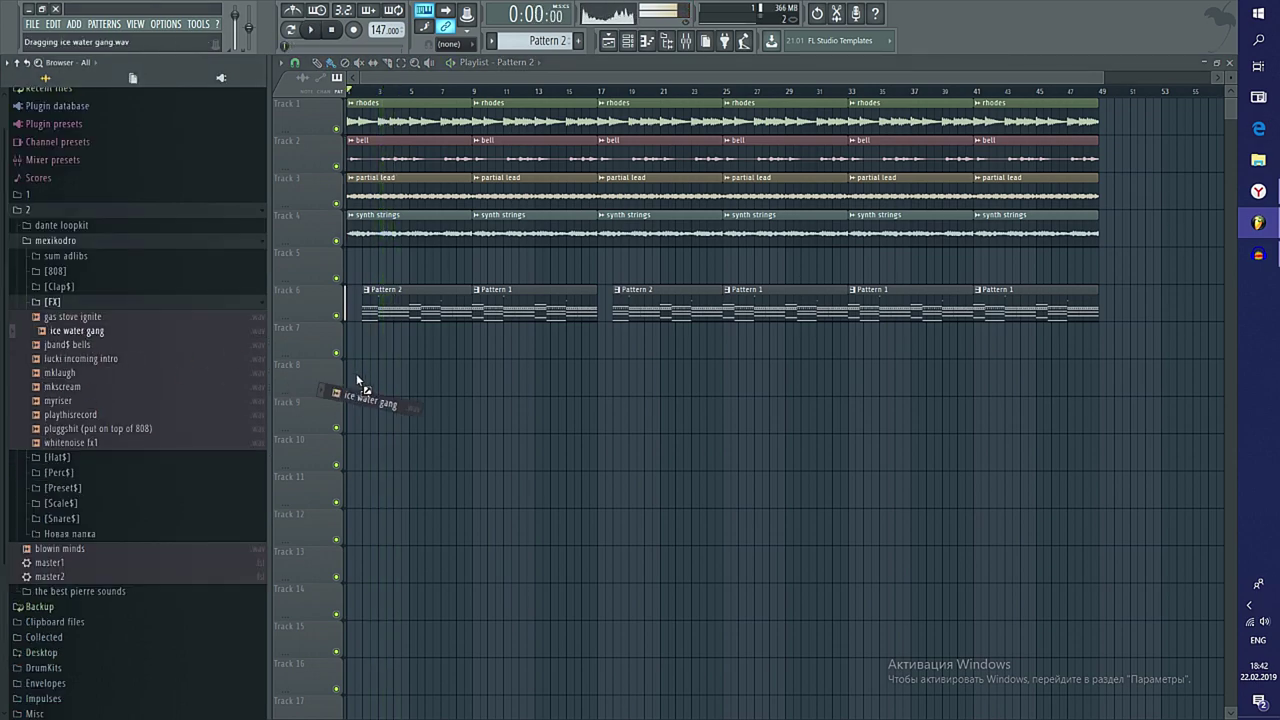
pyautogui.moveTo(357, 380); pyautogui.dragTo(357, 375)
pyautogui.scroll(5, 357, 400)
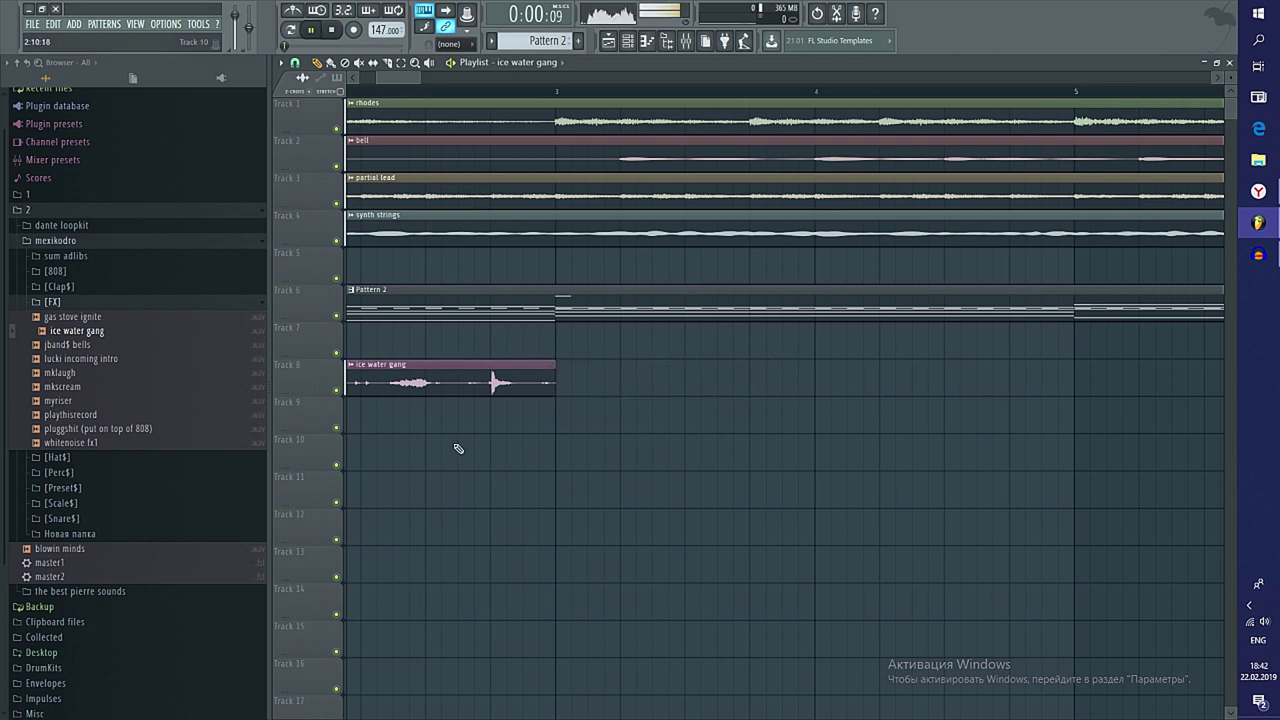
# Play back the opening bars to check the ice water gang effect with the loops
pyautogui.scroll(5, 531, 437)
pyautogui.scroll(-5, 528, 423)
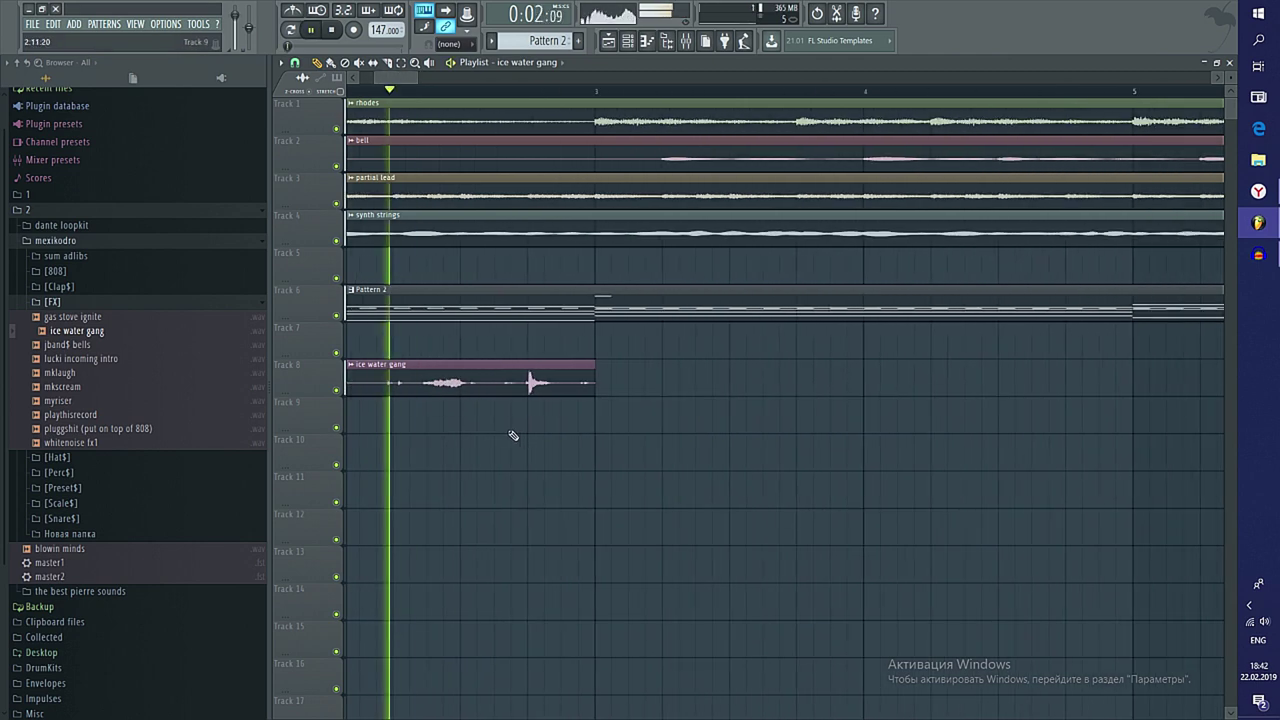
pyautogui.scroll(1, 508, 434)
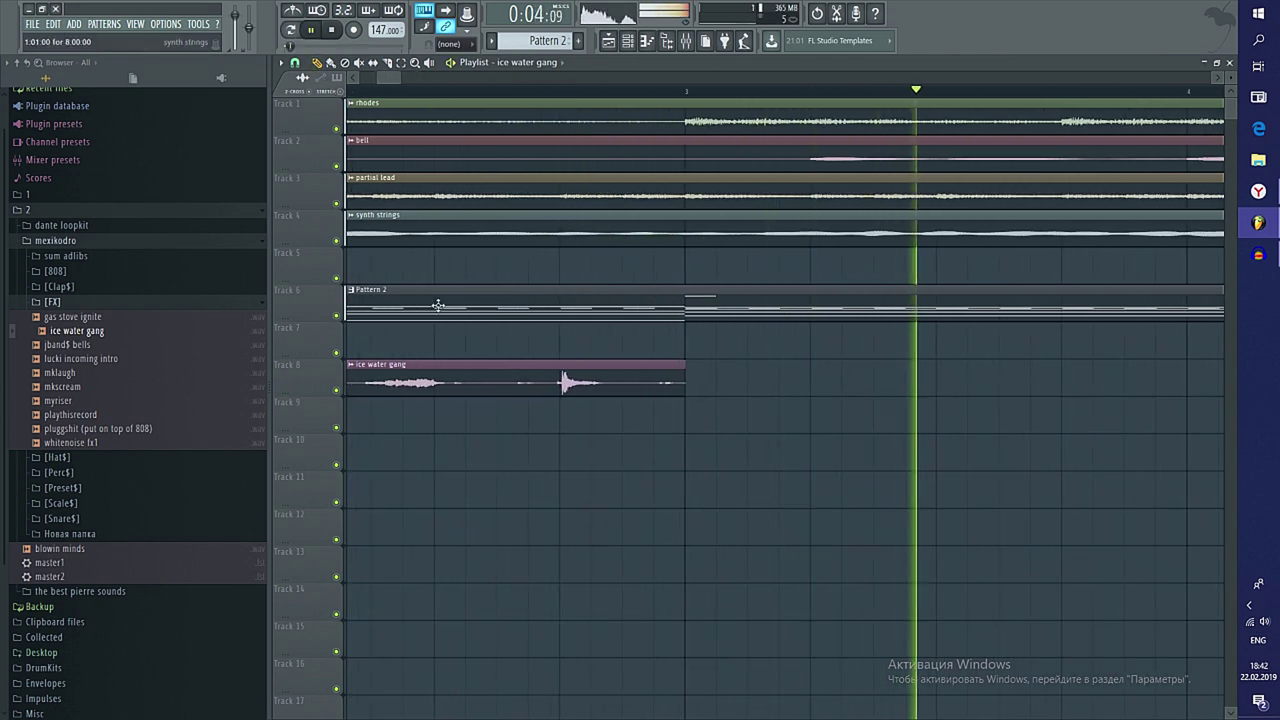
pyautogui.scroll(1, 787, 384)
pyautogui.press('space')
pyautogui.scroll(-2, 737, 394)
pyautogui.press('space')
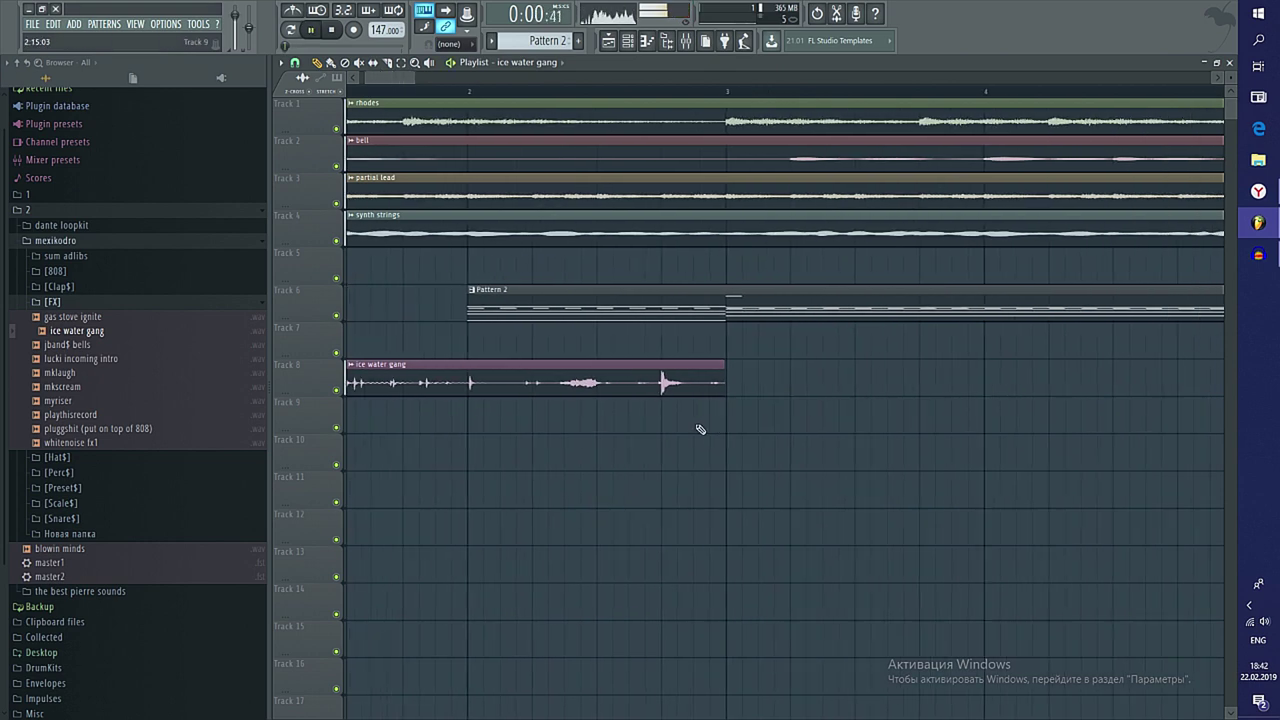
# Lower the ice water gang clip's channel volume to 59%
pyautogui.doubleClick(551, 365)
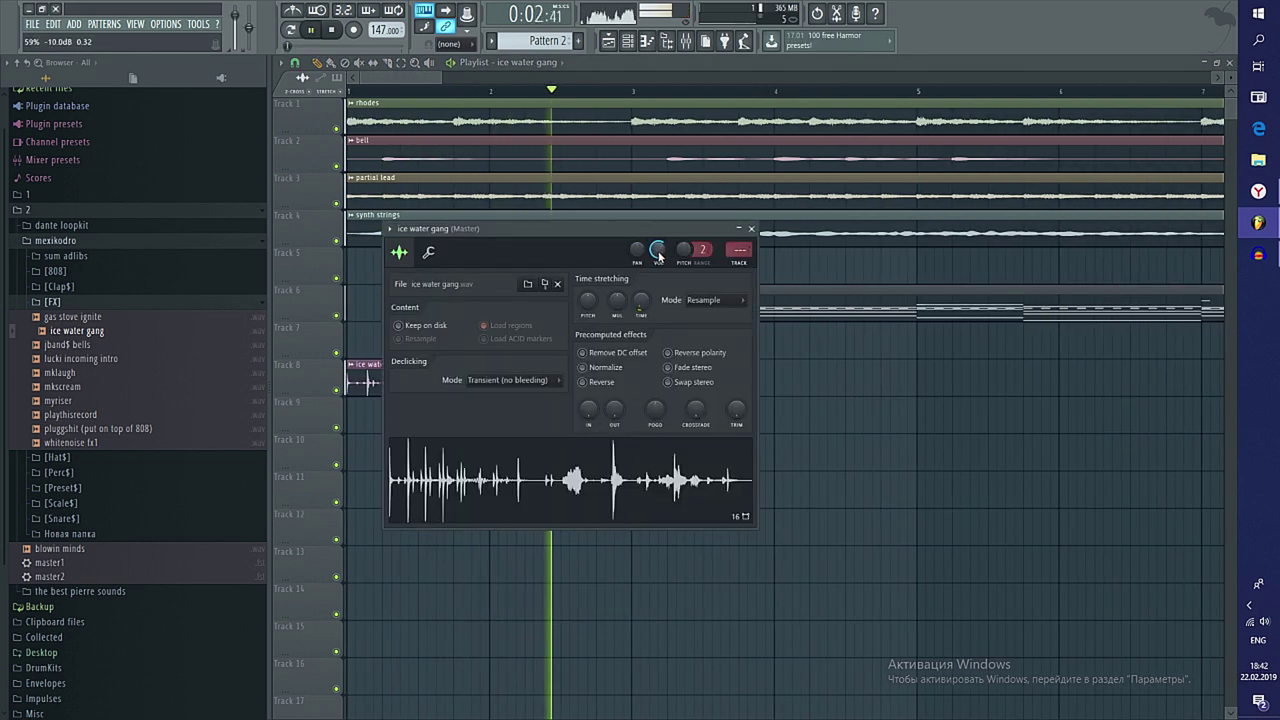
pyautogui.press('Escape')
pyautogui.press('space')
# Place whitenoise fx1 from the [FX] folder on Track 9 at bar 1
pyautogui.moveTo(80, 443); pyautogui.dragTo(356, 420)
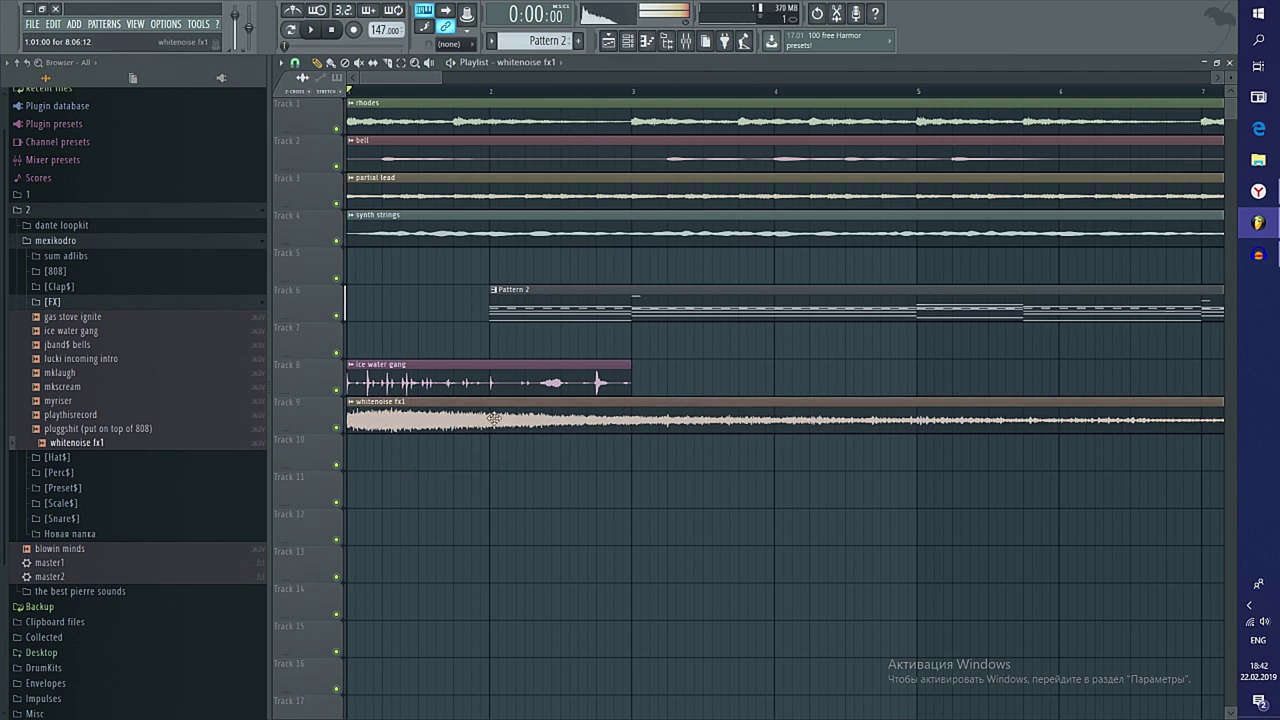
# Play the arrangement from the start and lower the channel volume of the whitenoise fx1 clip
pyautogui.doubleClick(560, 403)
pyautogui.press('Escape')
pyautogui.press('space')
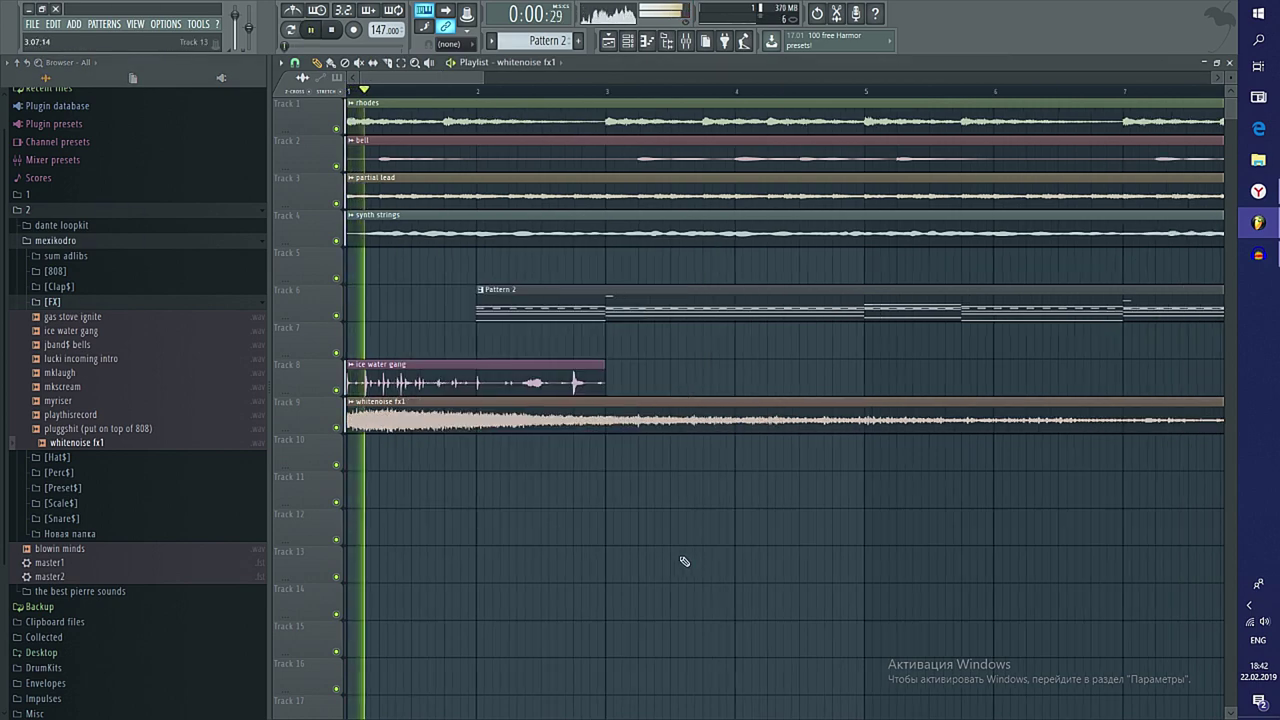
pyautogui.scroll(-4, 466, 471)
pyautogui.doubleClick(387, 421)
pyautogui.press('space')
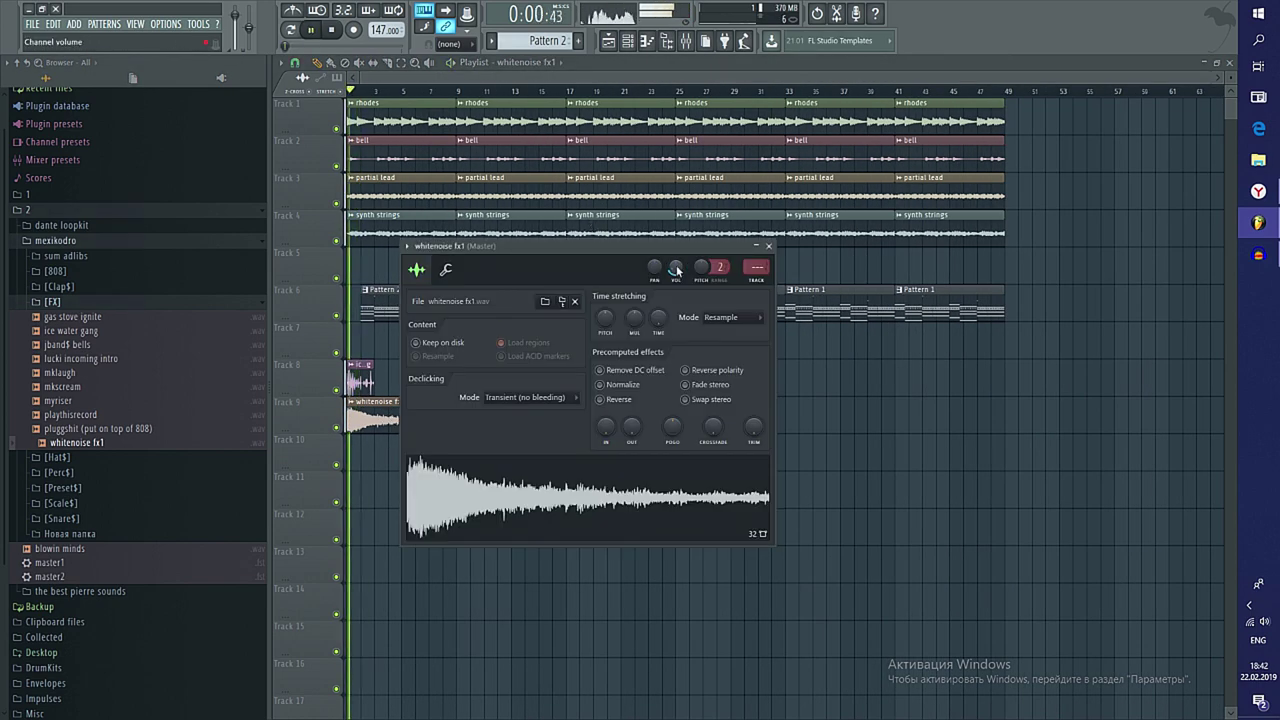
pyautogui.press('Escape')
# Delete the bell clips between bars 17 and 33 and every partial lead clip from bar 17 onward
pyautogui.moveTo(603, 166); pyautogui.dragTo(684, 180)
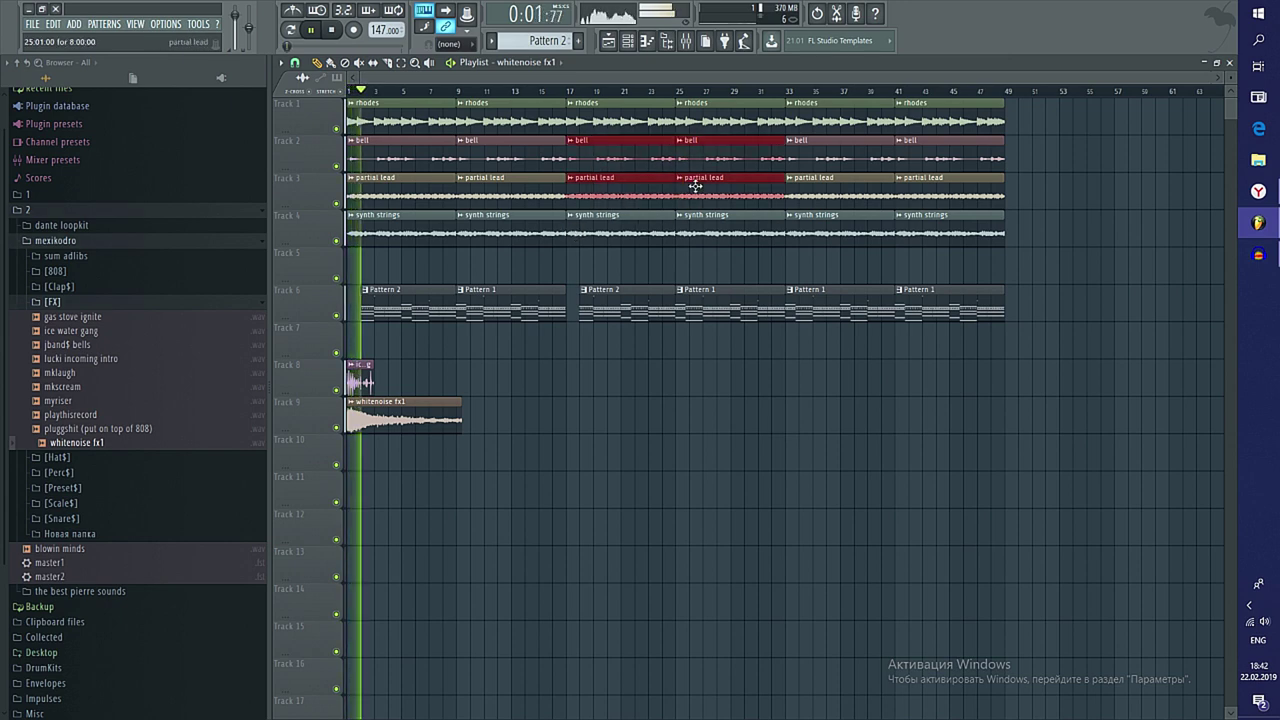
pyautogui.press('Delete')
pyautogui.rightClick(836, 187)
pyautogui.rightClick(920, 193)
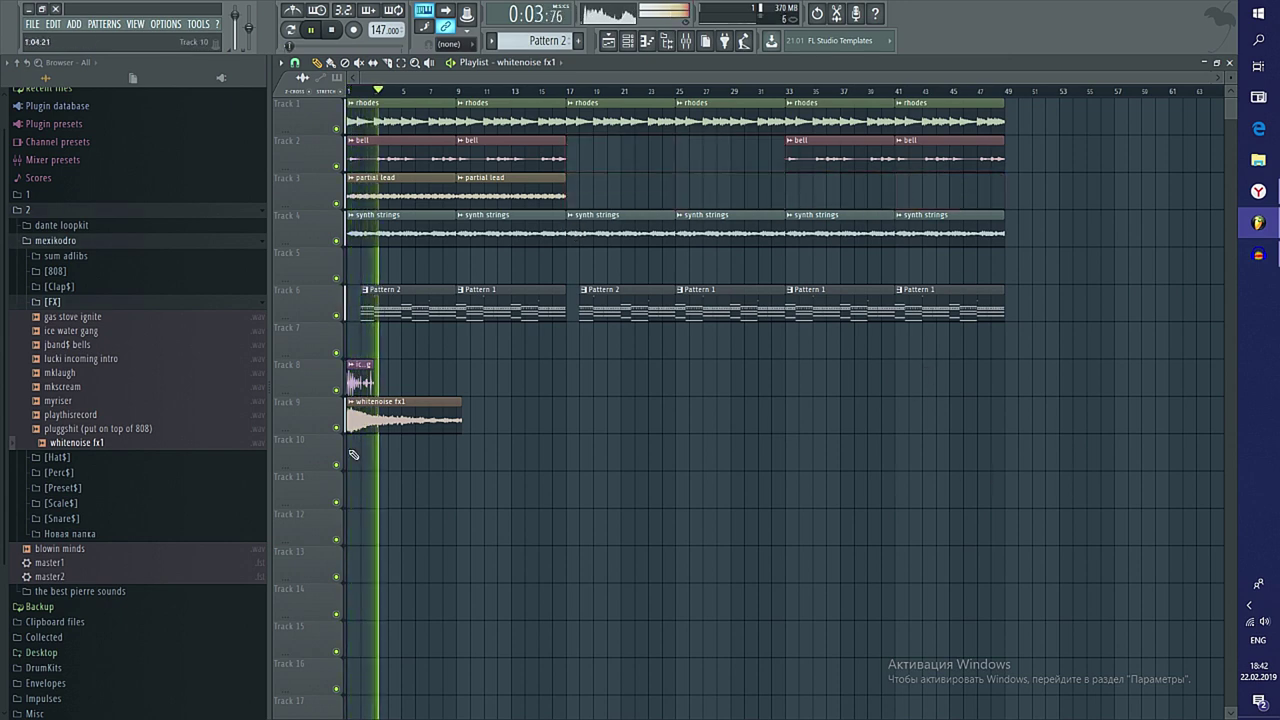
# Place the PLUG! sample from the sum adlibs folder on Track 10 at bar 3
pyautogui.scroll(2, 353, 450)
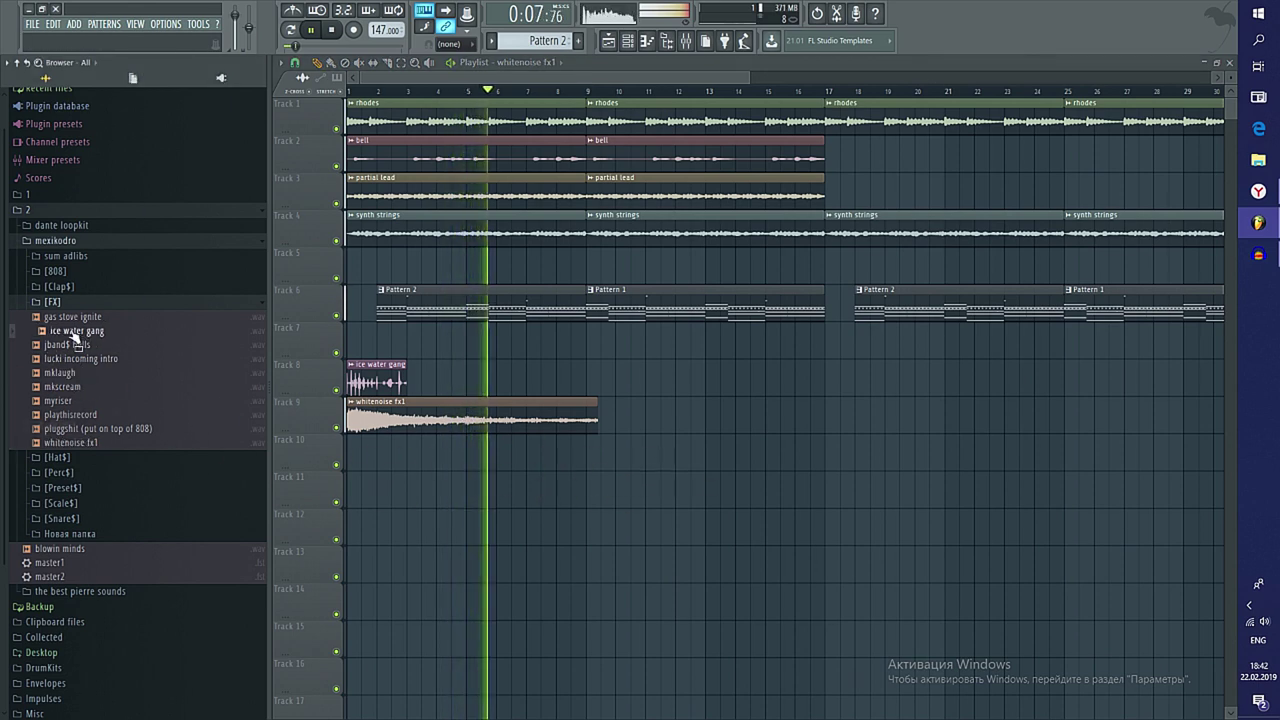
pyautogui.click(68, 256)
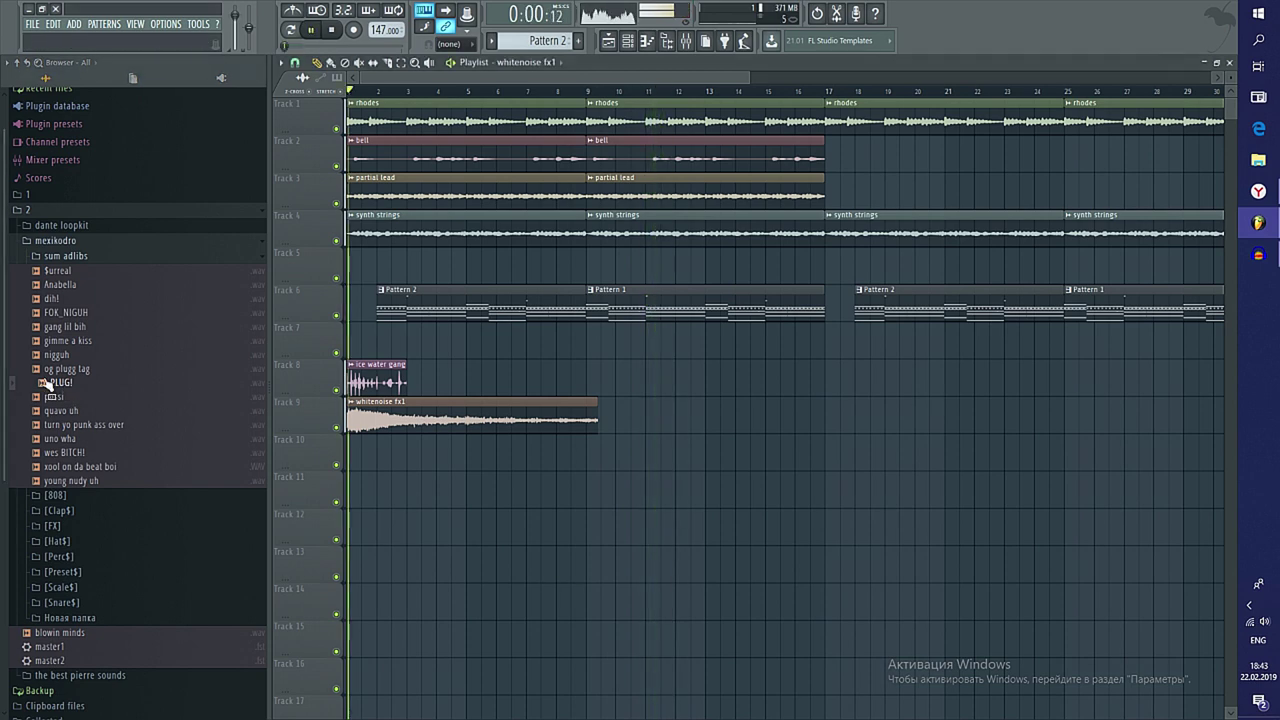
pyautogui.moveTo(406, 472); pyautogui.dragTo(409, 456)
pyautogui.scroll(4, 409, 456)
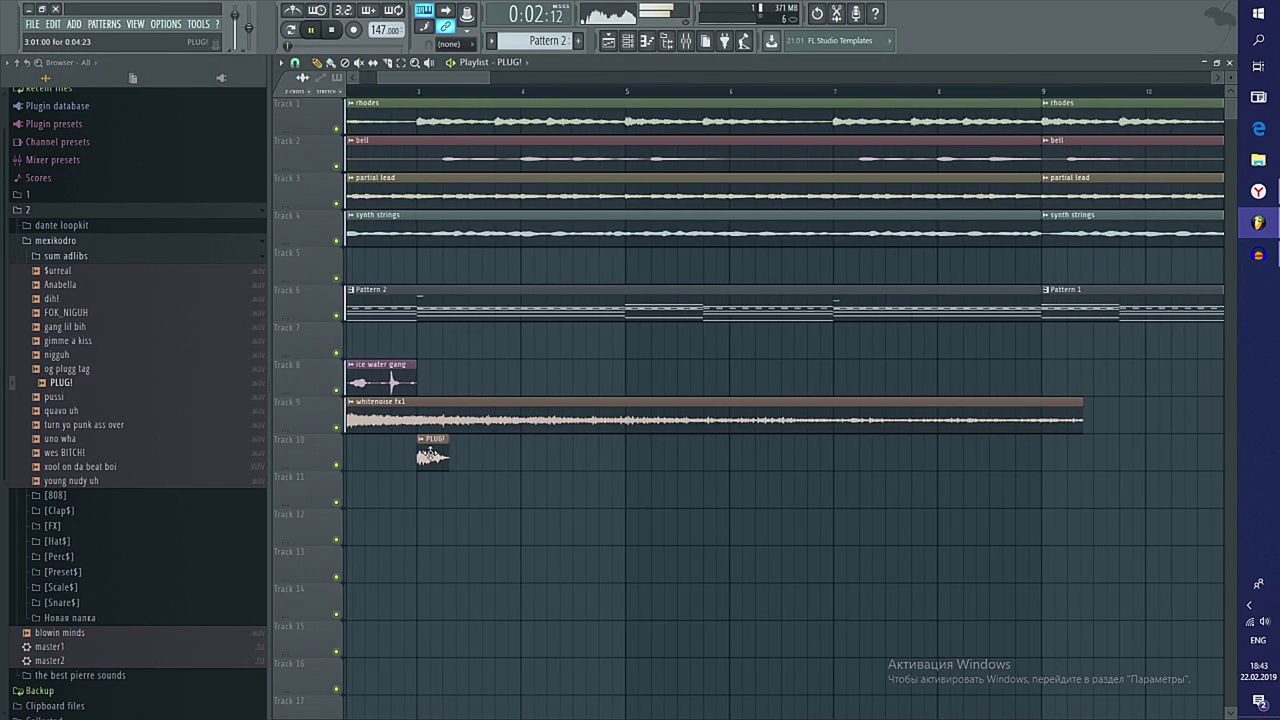
# Lower the channel volume of the PLUG! clip on Track 10 and close its channel settings
pyautogui.doubleClick(430, 455)
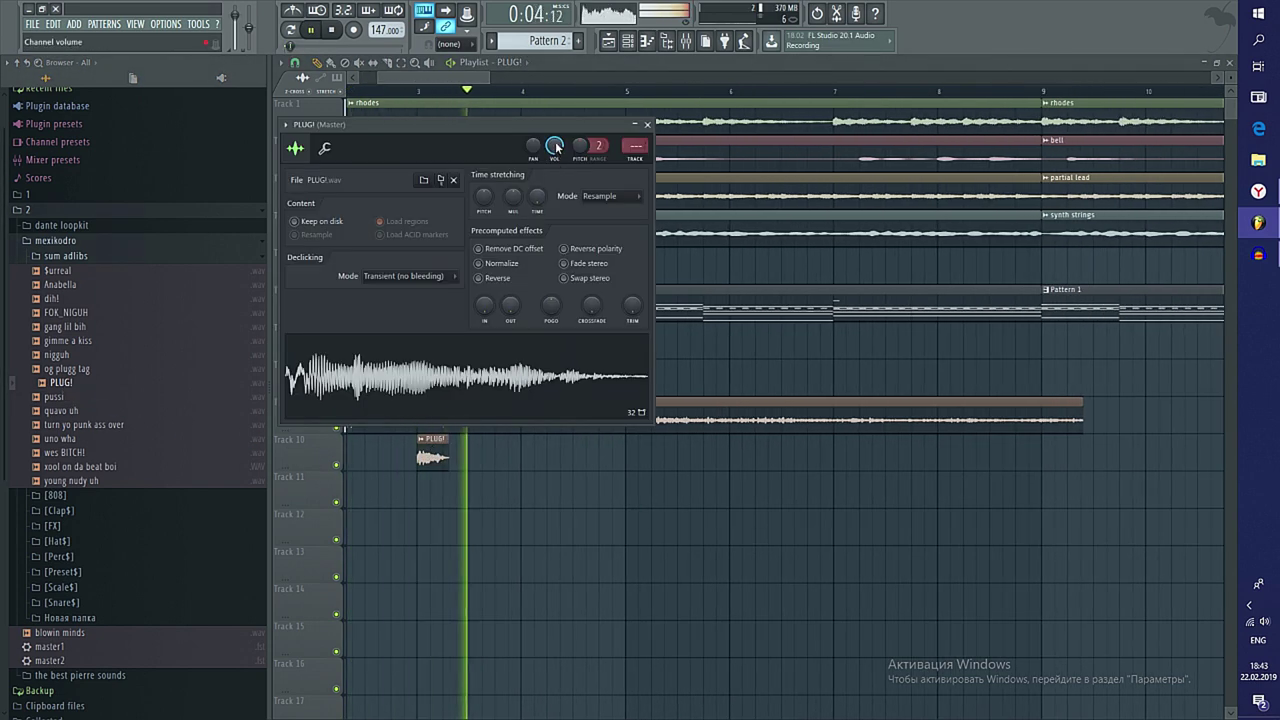
pyautogui.click(647, 125)
pyautogui.scroll(-4, 385, 557)
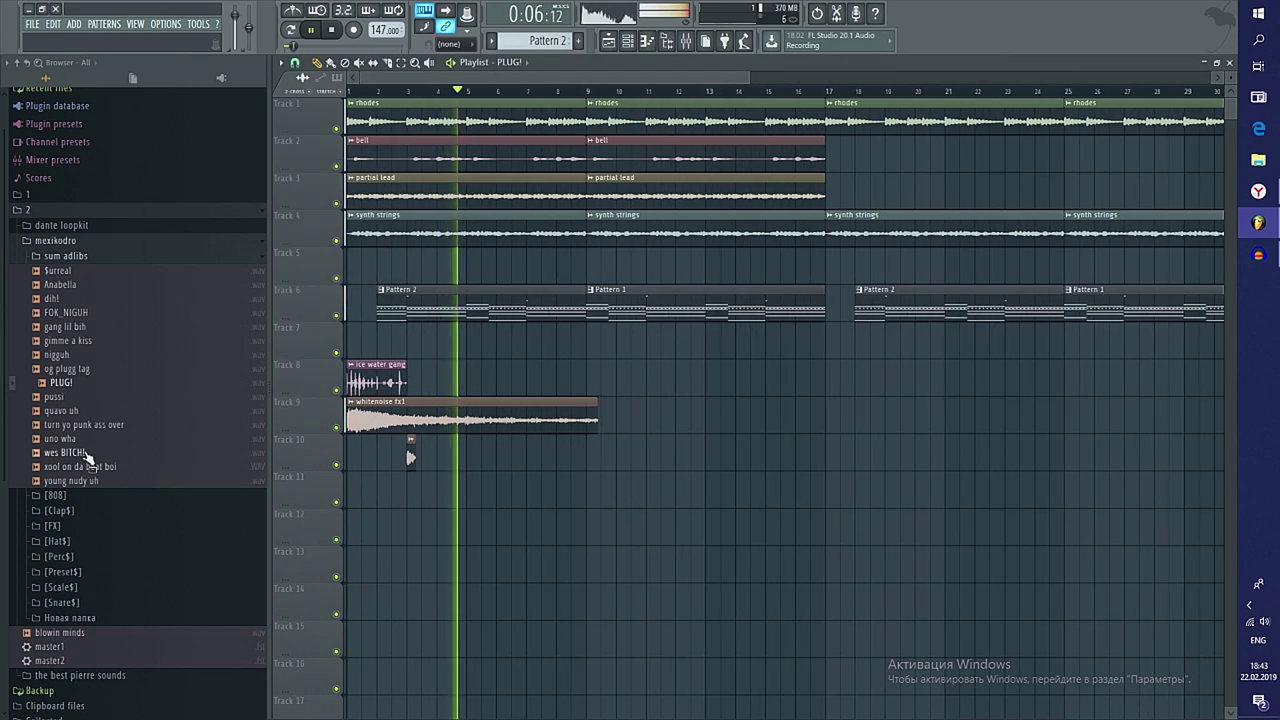
# Audition wes BITCH!, then place turn yo punk ass over from the sum adlibs folder on Track 11 at bar 17
pyautogui.click(88, 456)
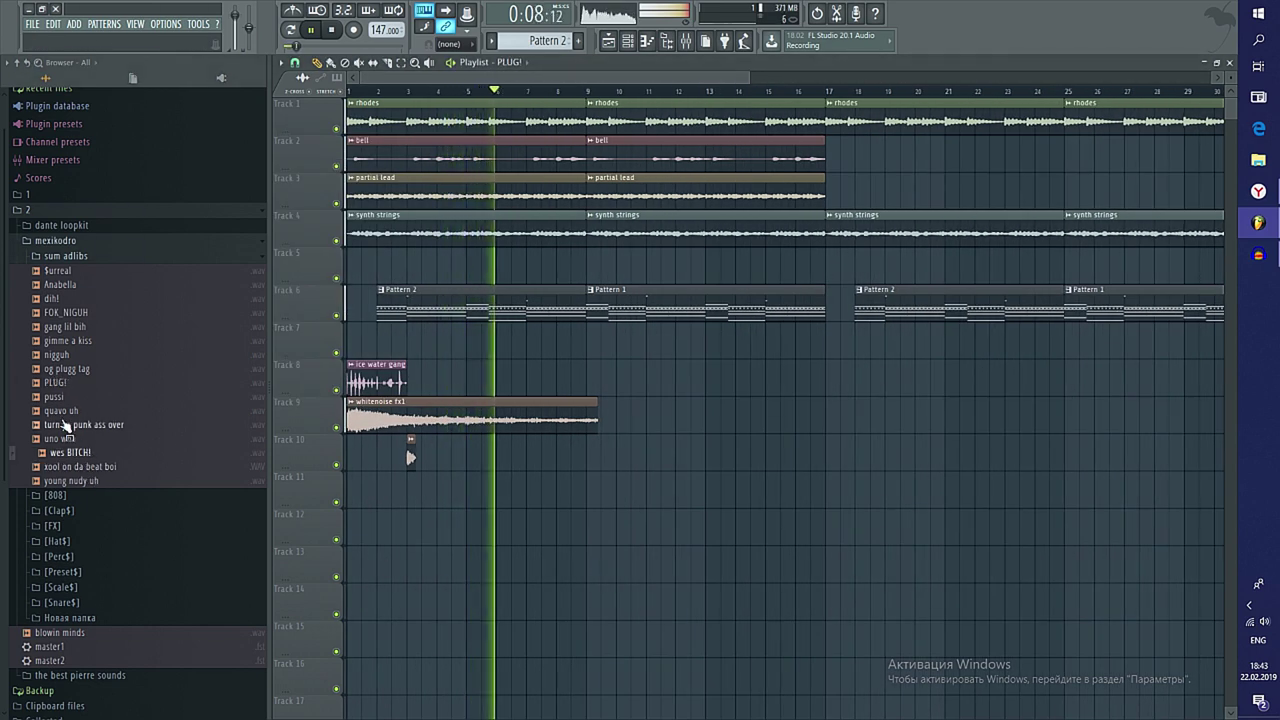
pyautogui.moveTo(63, 425); pyautogui.dragTo(378, 485)
pyautogui.moveTo(826, 479); pyautogui.dragTo(828, 488)
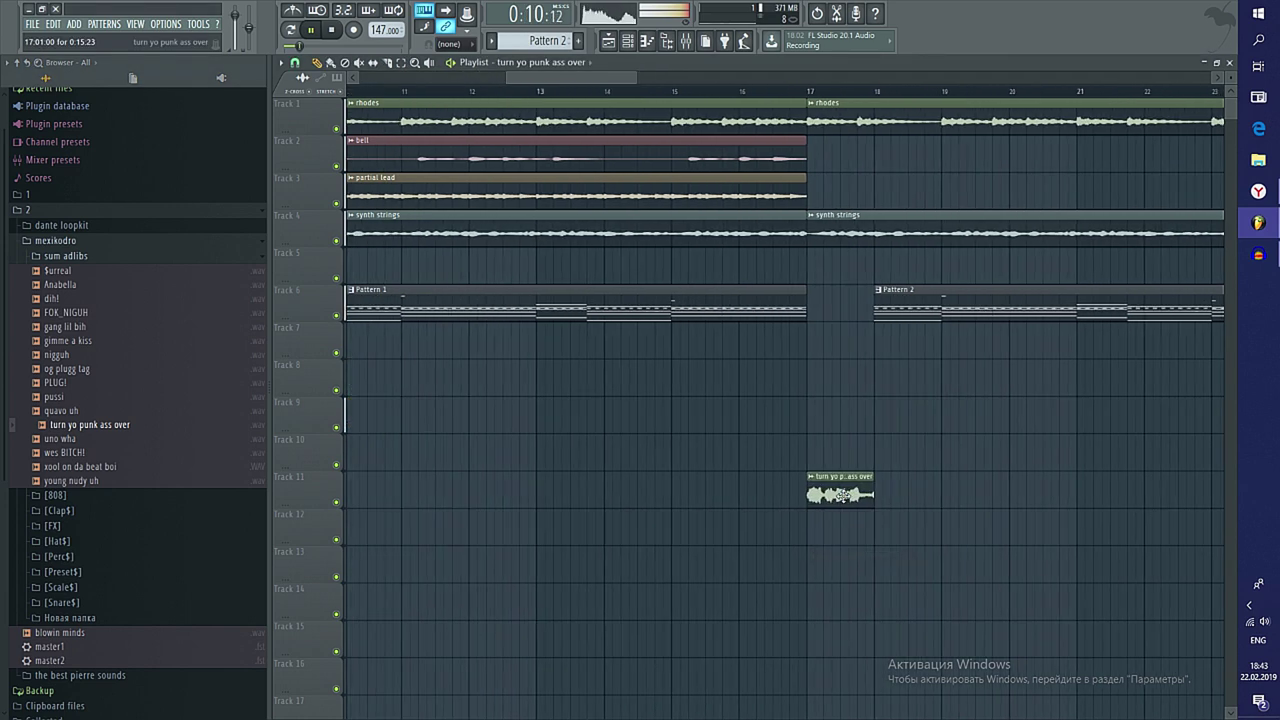
# Set the time-stretching mode of the turn yo punk ass over clip to e2 generic
pyautogui.scroll(3, 840, 494)
pyautogui.click(830, 476)
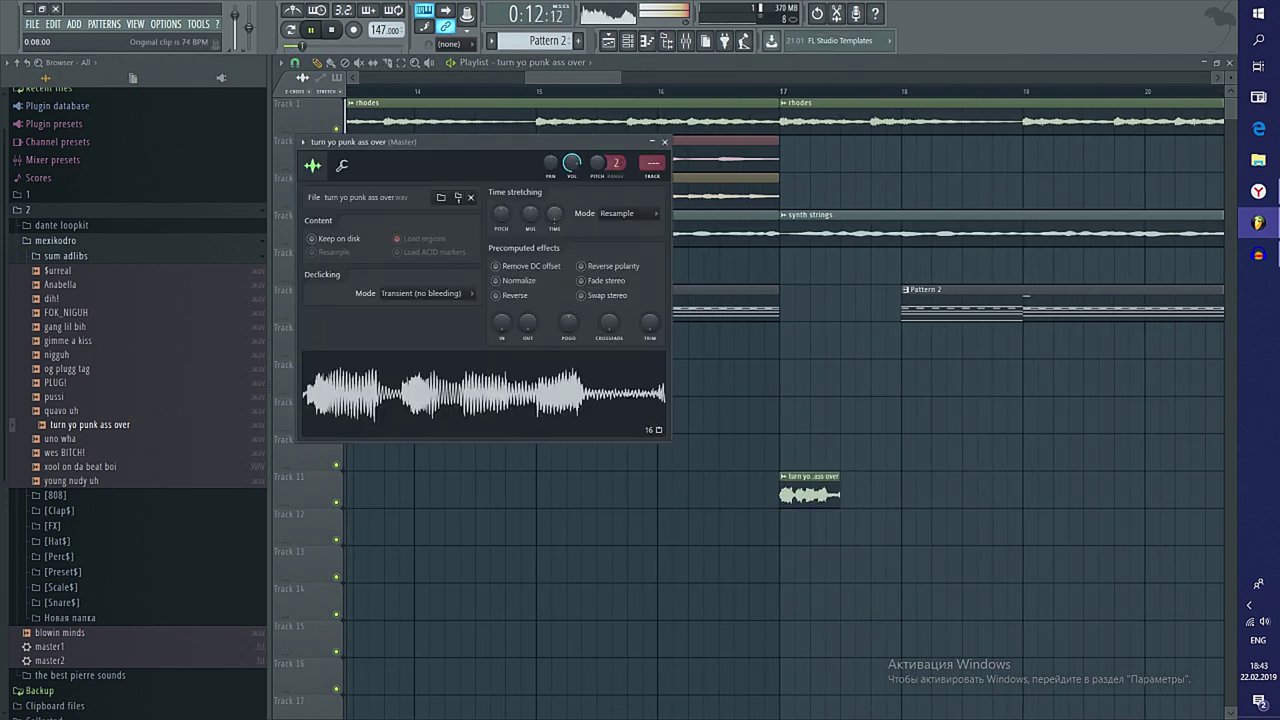
pyautogui.click(628, 213)
pyautogui.click(674, 241)
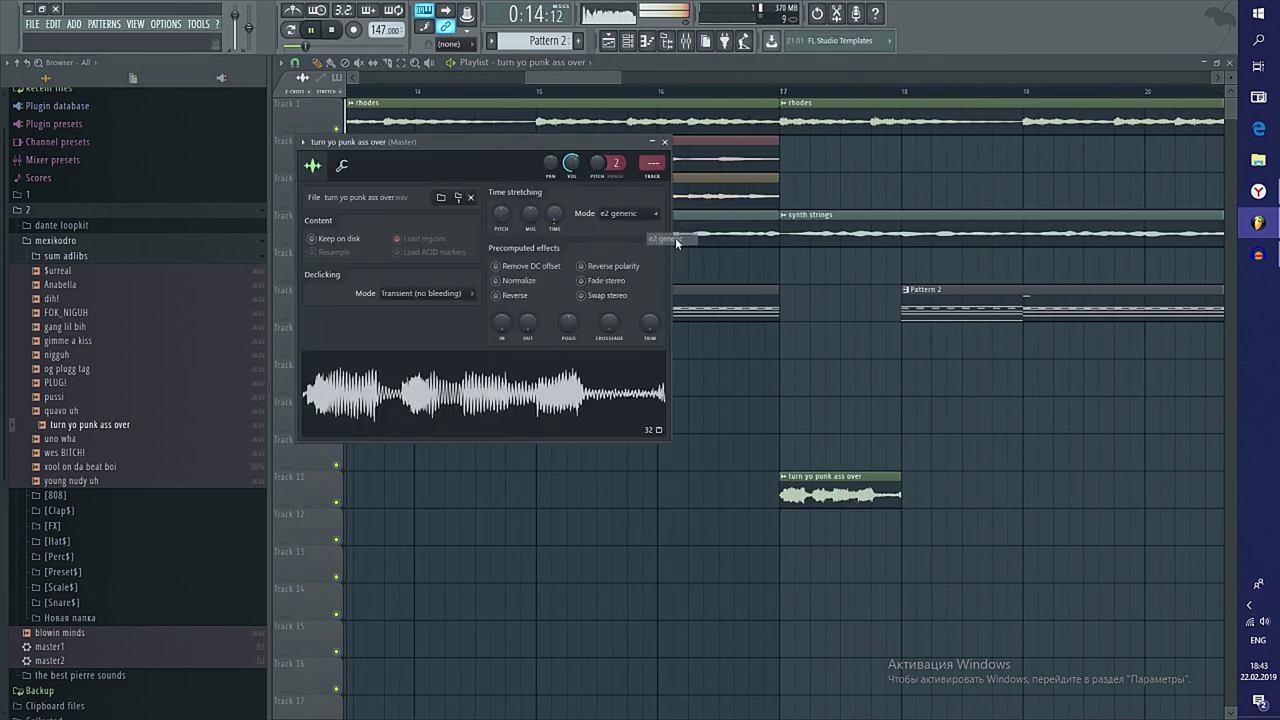
# Play back the arrangement from just before bar 17 to check the turn yo punk ass over adlib in the drum gap
pyautogui.click(724, 102)
pyautogui.click(727, 91)
pyautogui.scroll(-4, 672, 380)
pyautogui.scroll(5, 690, 420)
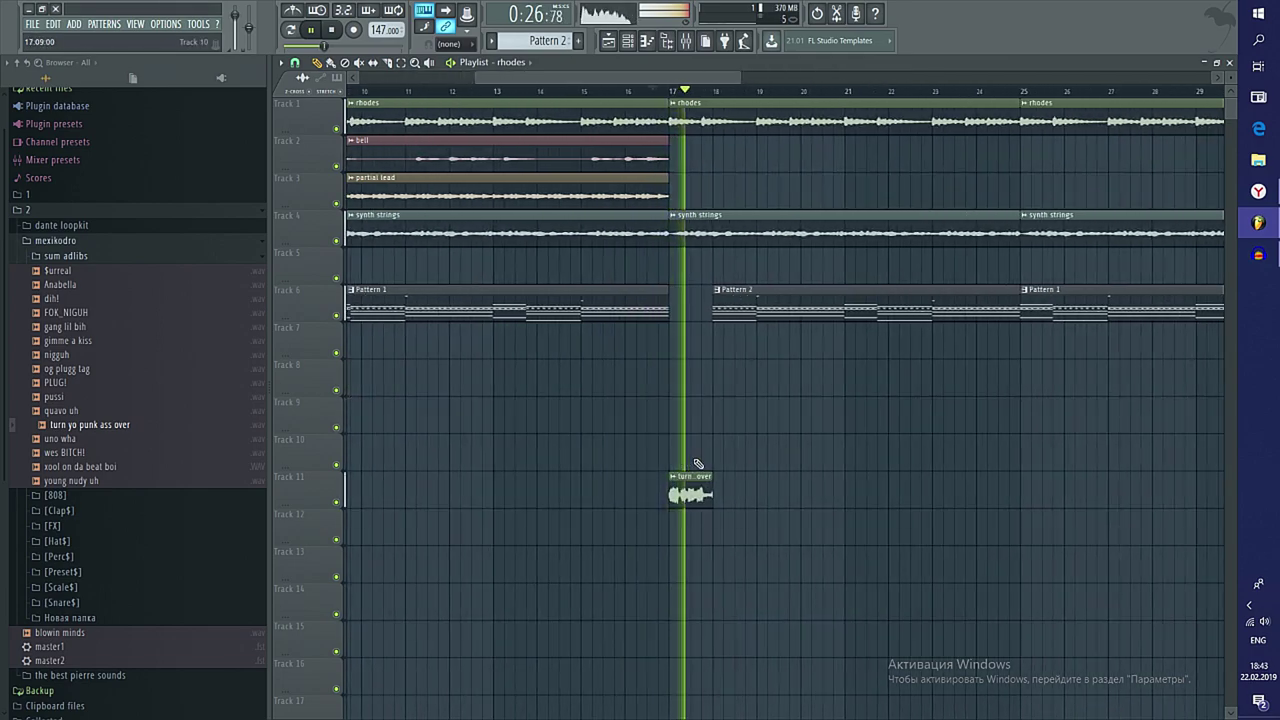
pyautogui.scroll(-5, 747, 439)
pyautogui.scroll(4, 700, 434)
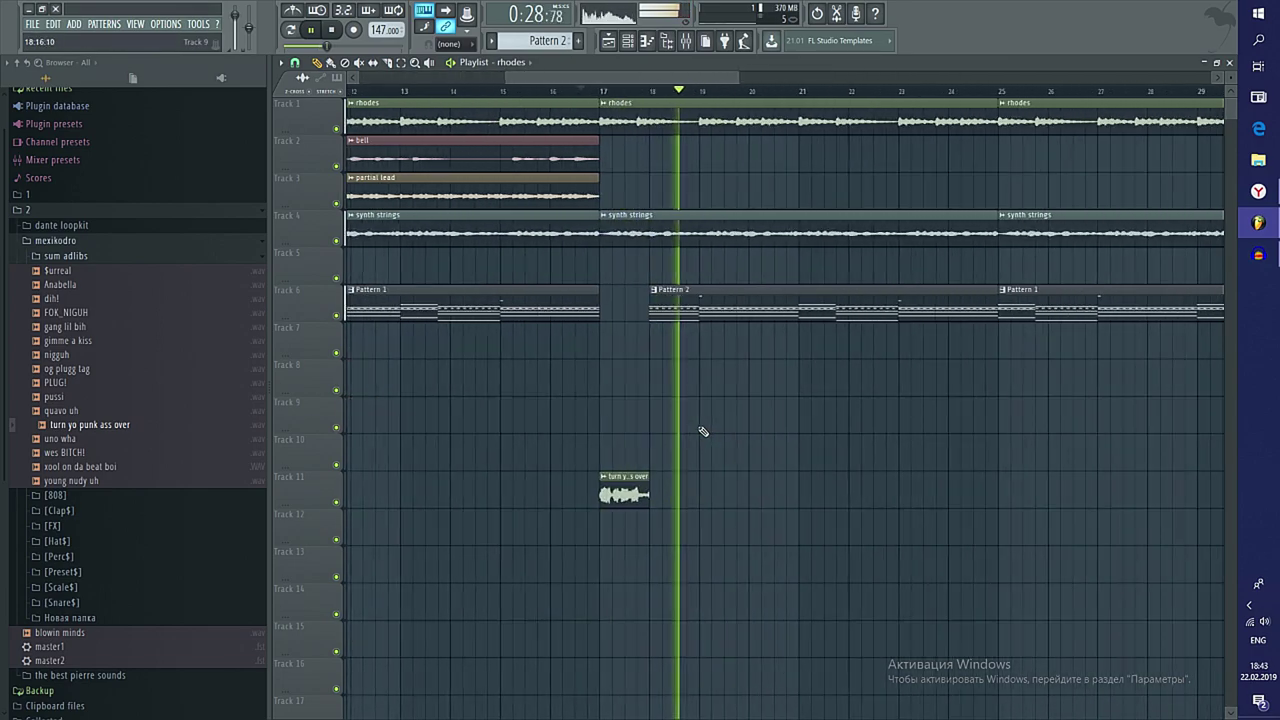
pyautogui.scroll(-6, 689, 423)
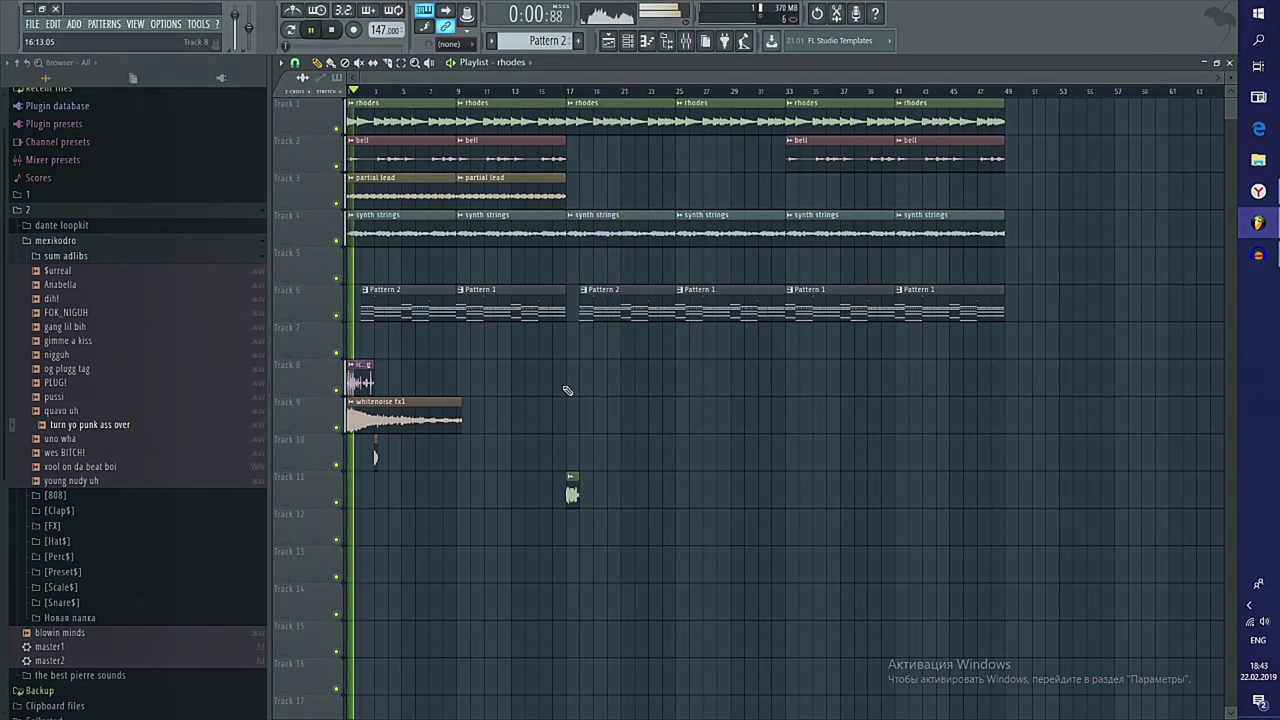
pyautogui.hotkey('alt', 'Tab')
pyautogui.hotkey('alt', 'Tab')
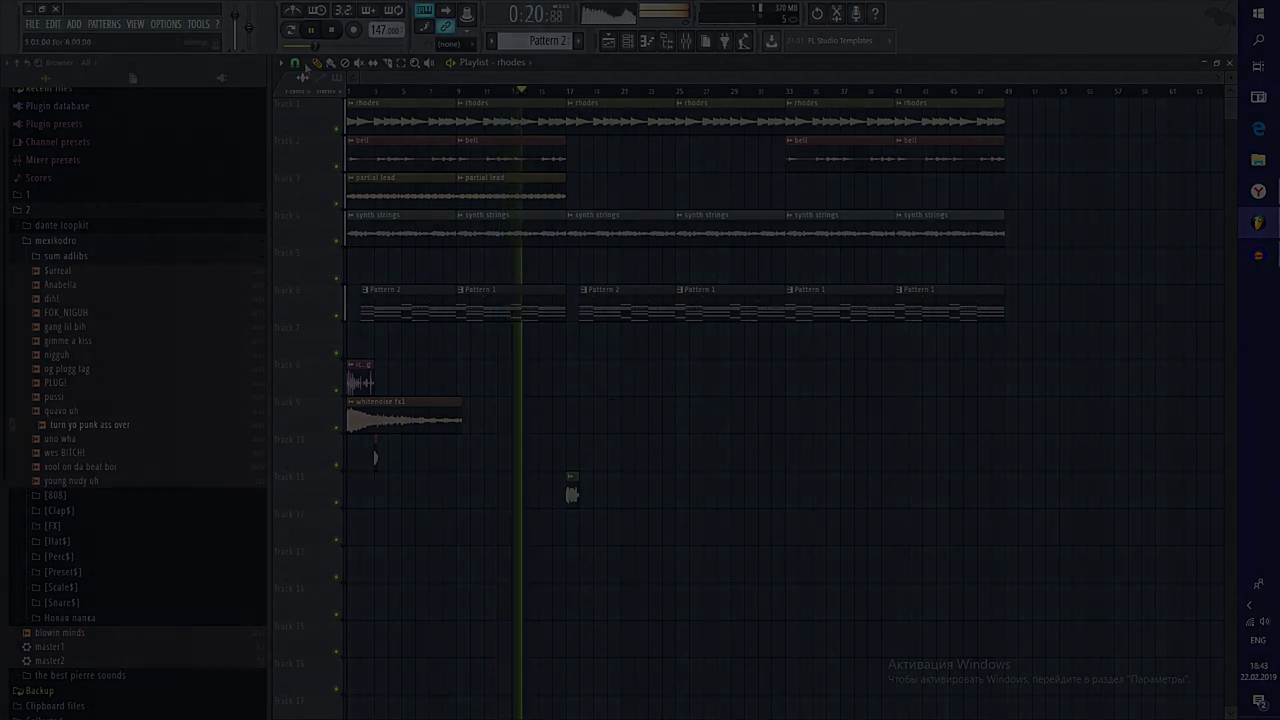
pyautogui.click(32, 23)
pyautogui.moveTo(45, 123)
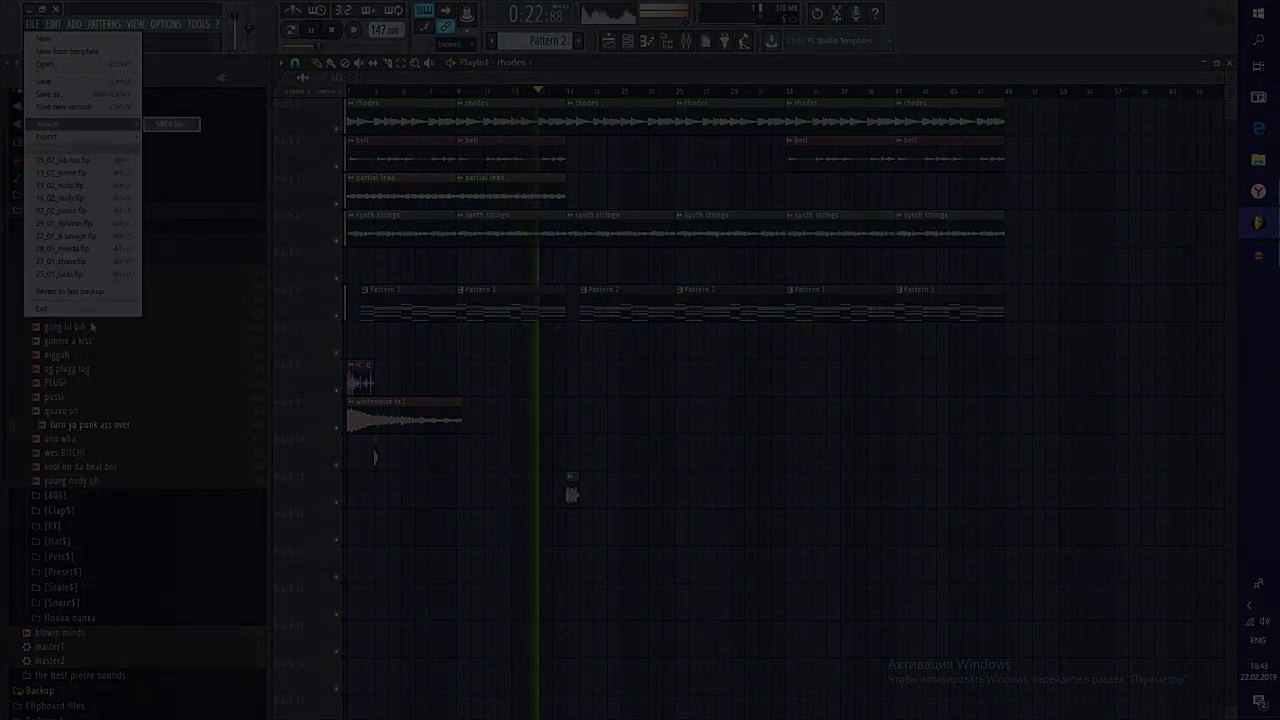